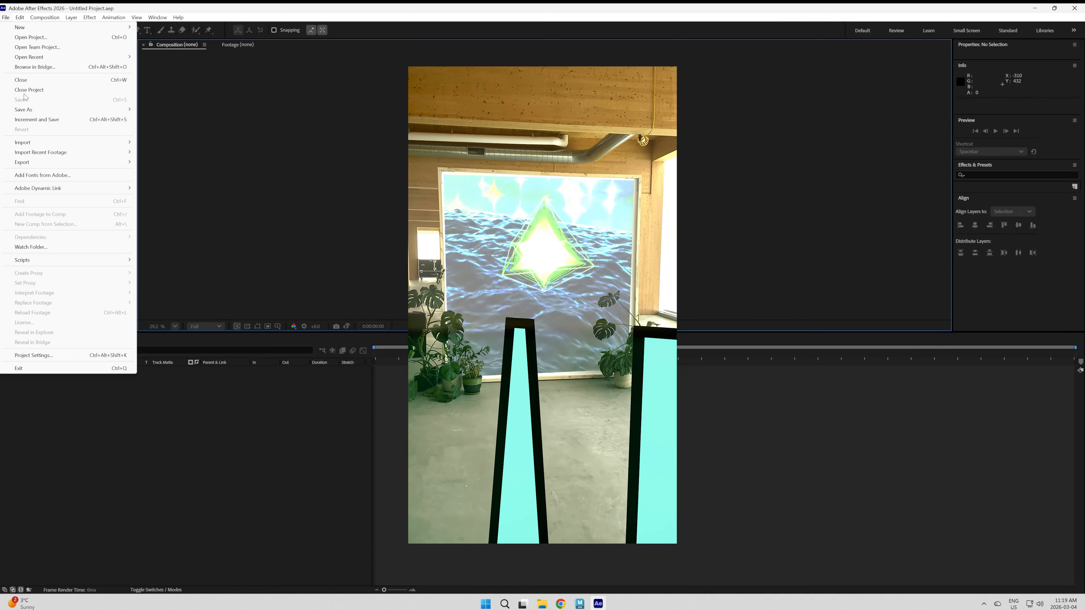
Import the noxte PNG sequence as footage from the TMU/PNG/noxte folder, starting at noxte000
mouse_move(131, 145)
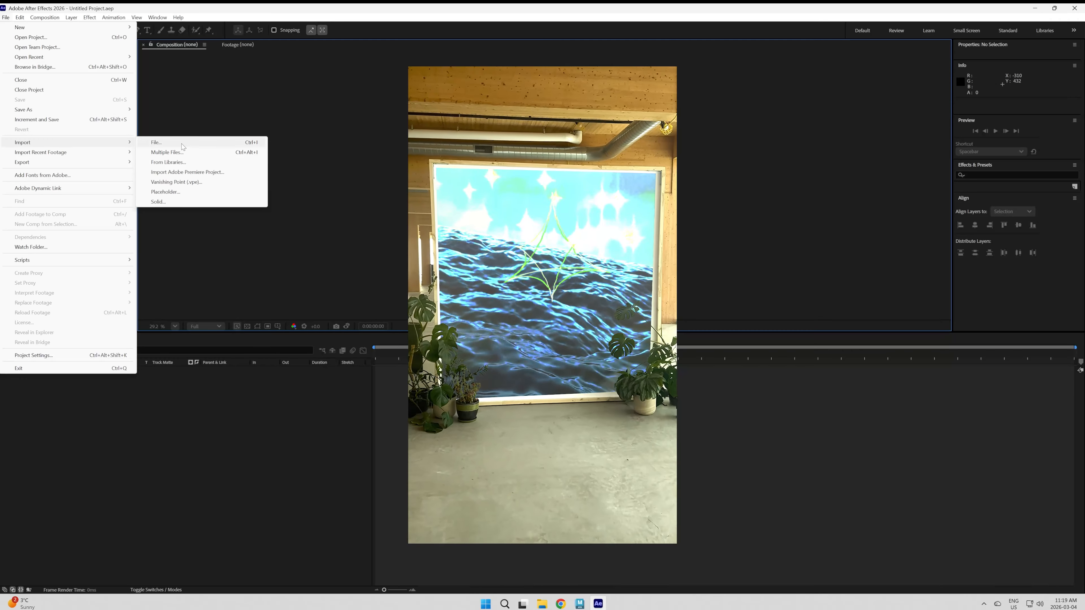
left_click(181, 142)
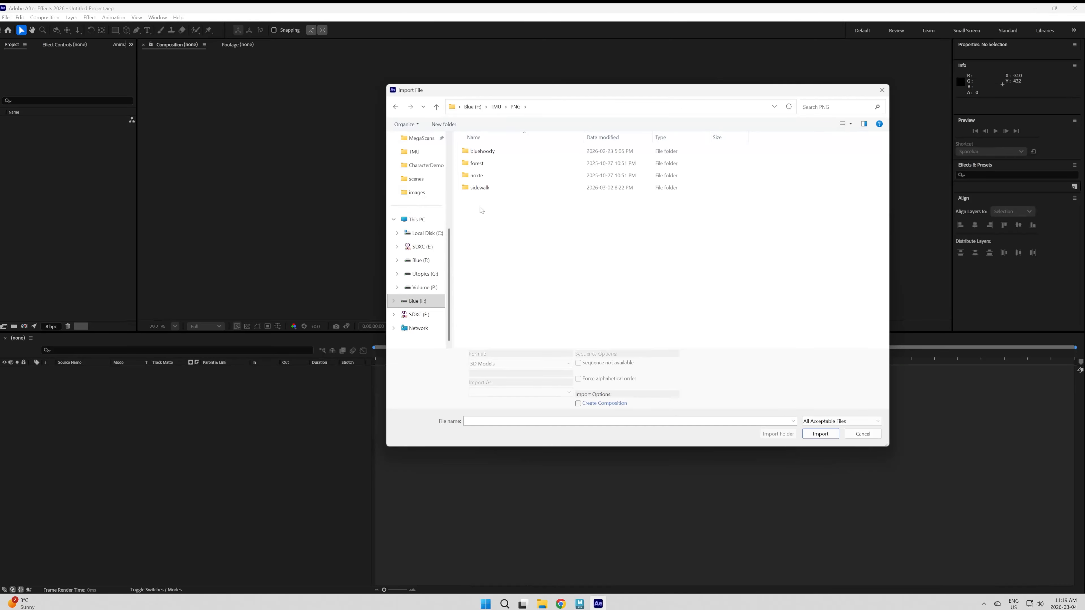
left_click(478, 176)
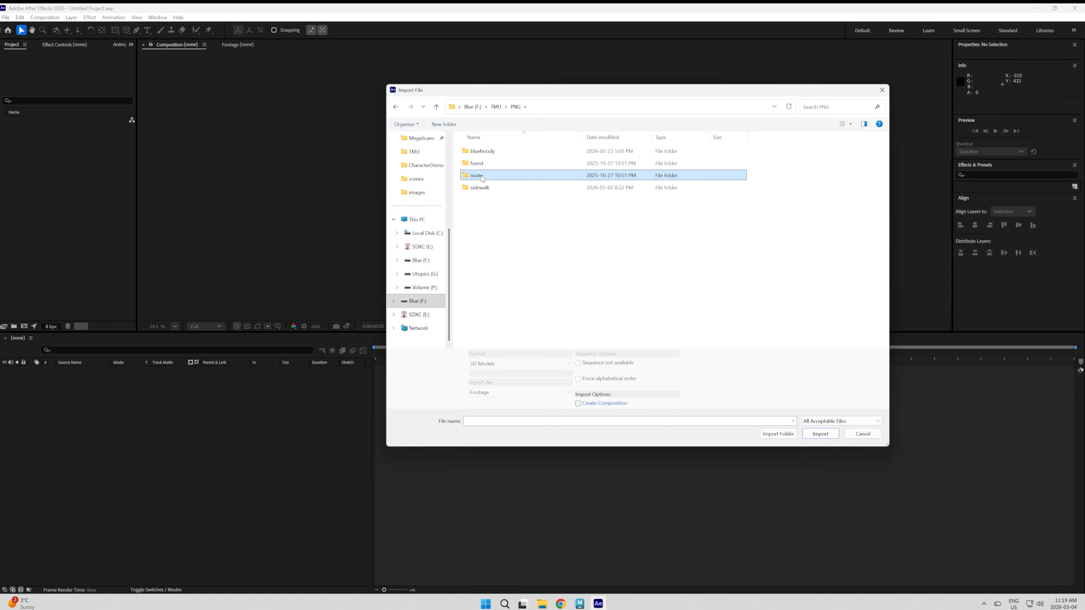
double_click(481, 176)
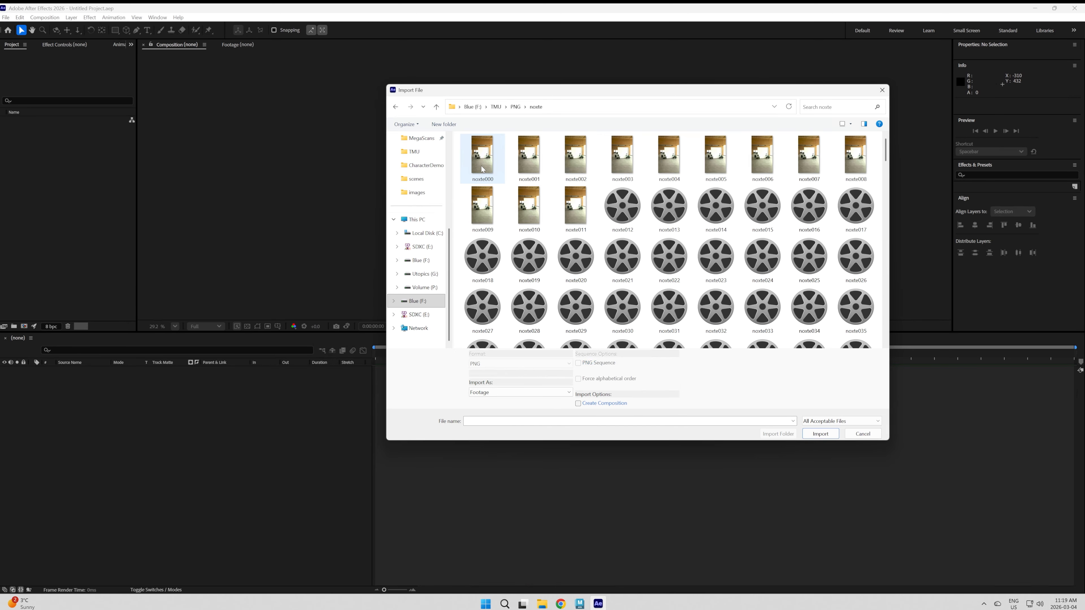
left_click(482, 170)
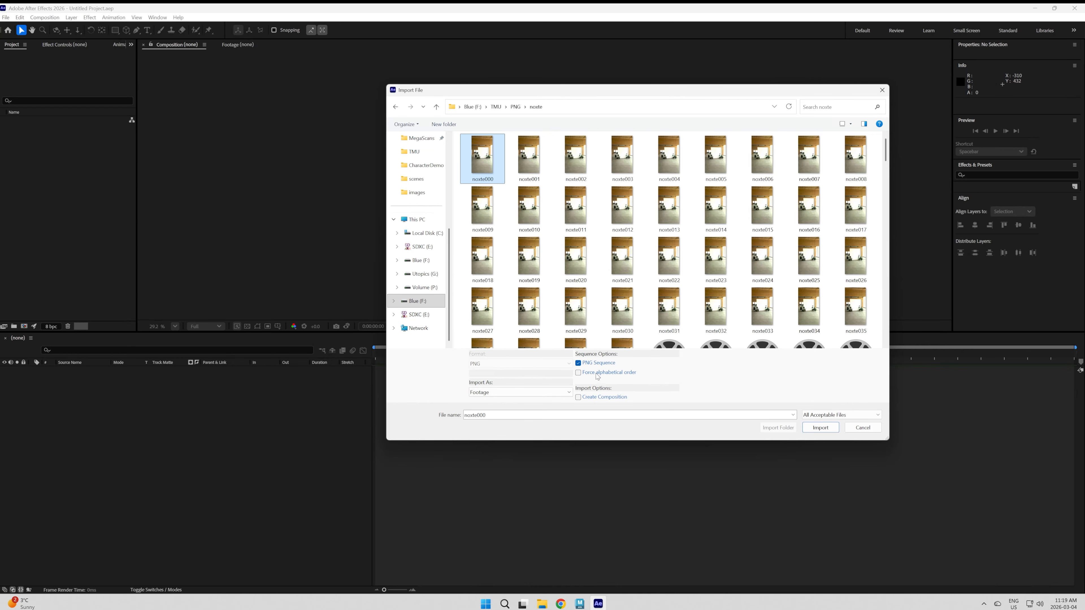
left_click(820, 427)
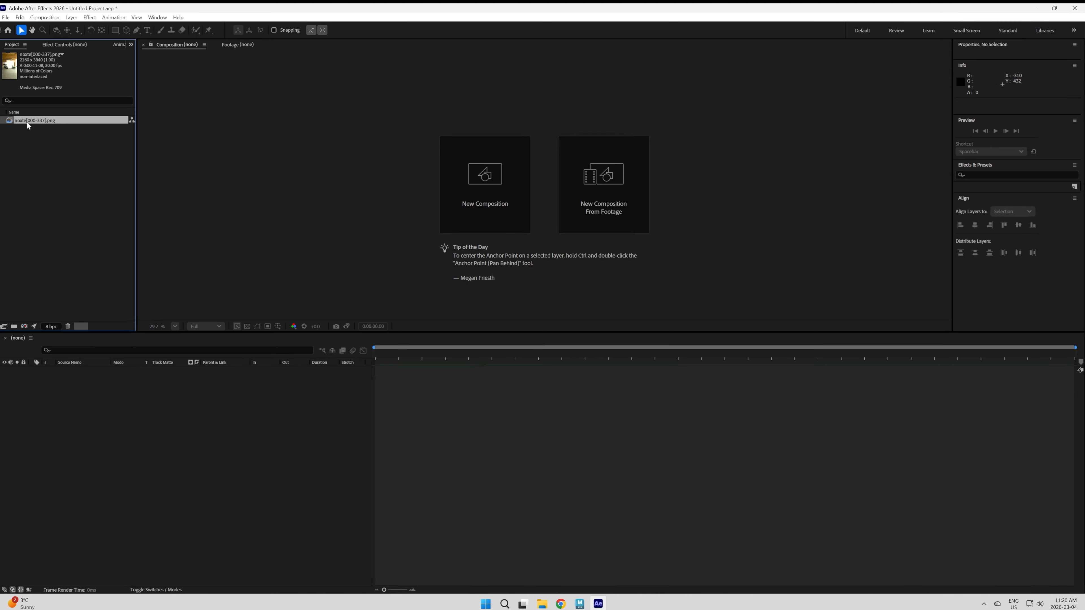
Create a new composition from the imported noxte PNG sequence
left_click_drag(8, 121, 24, 326)
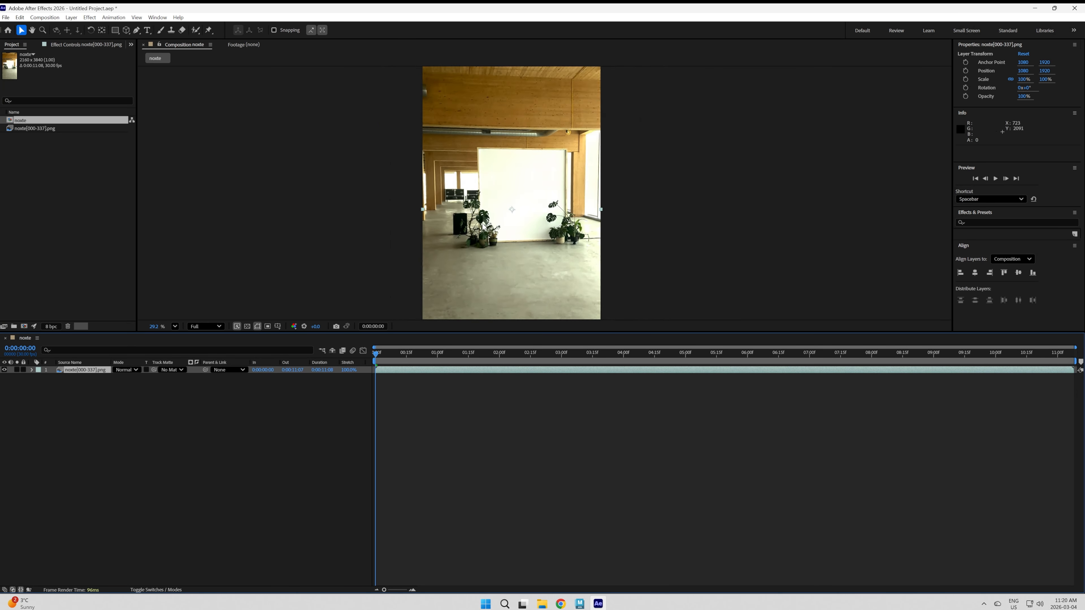
right_click(374, 218)
left_click(368, 196)
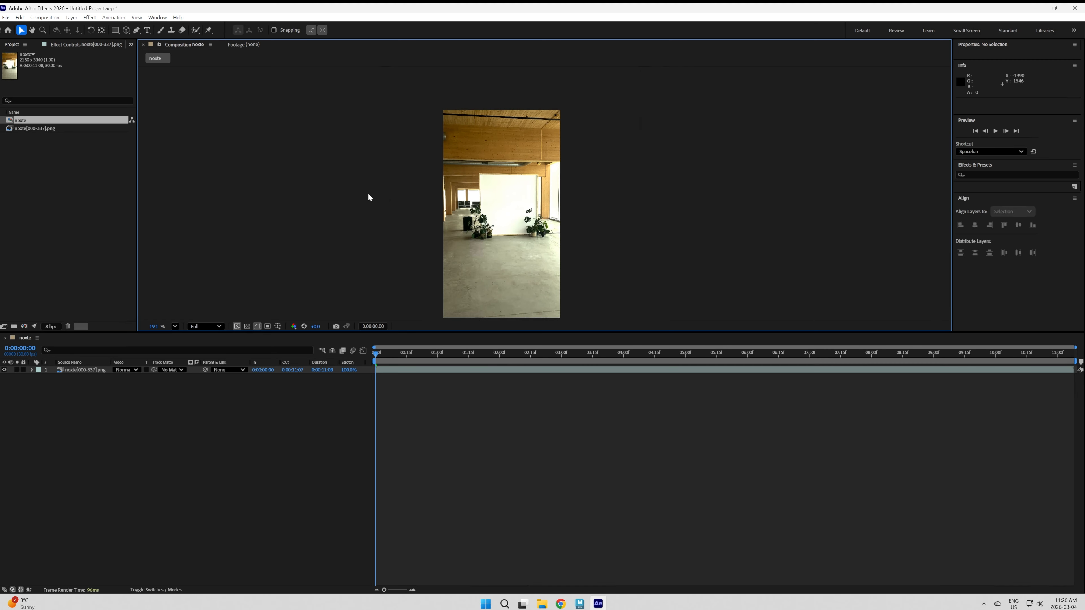
left_click_drag(368, 196, 382, 181)
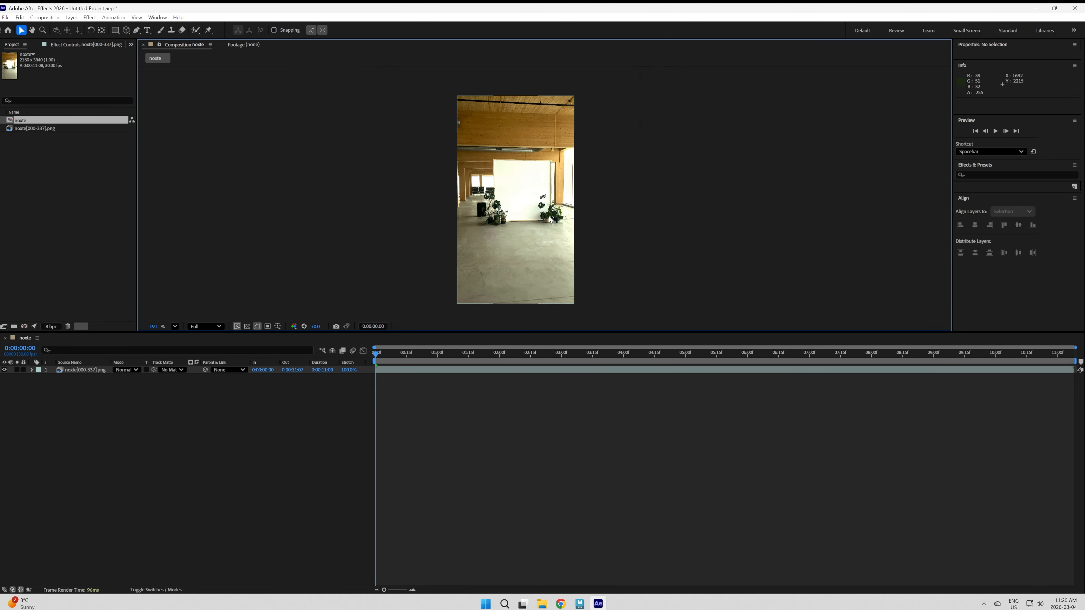
Apply the 3D Camera Tracker effect to the noxte footage layer to analyze its camera motion
left_click(91, 374)
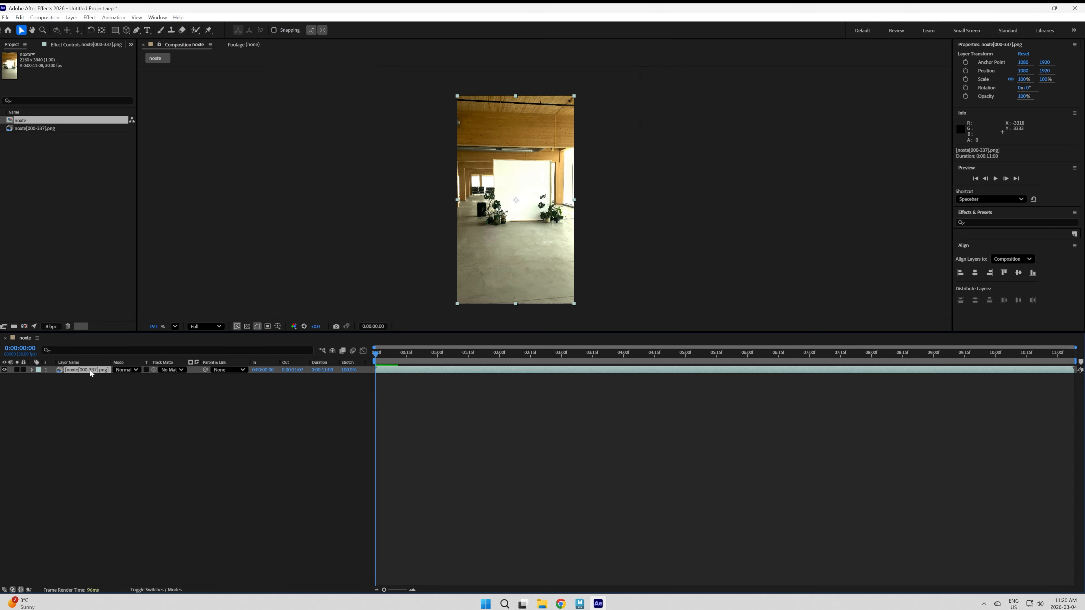
left_click(88, 18)
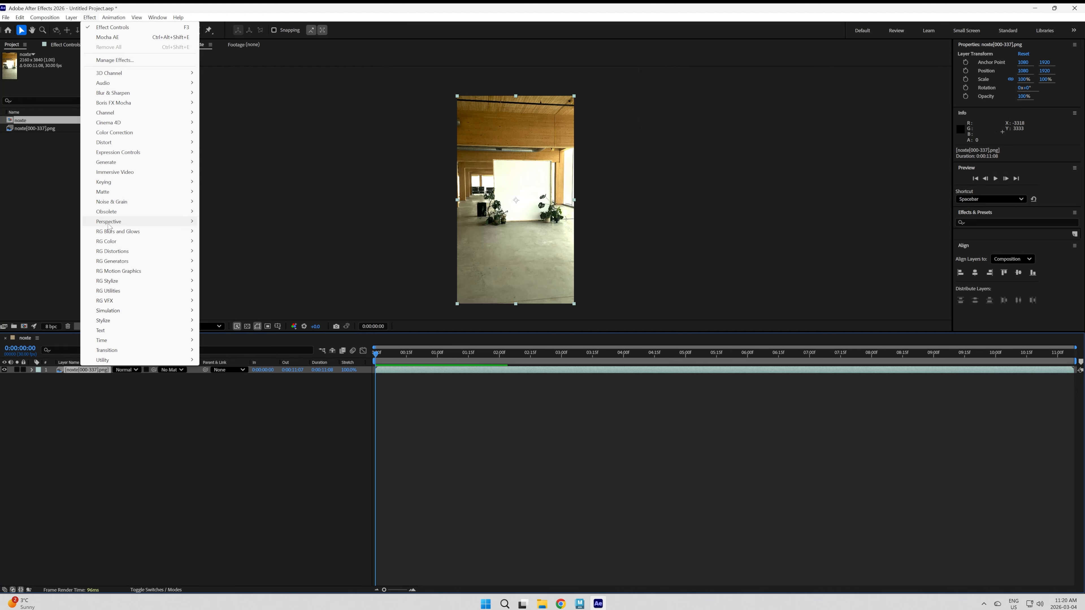
mouse_move(108, 223)
left_click(225, 222)
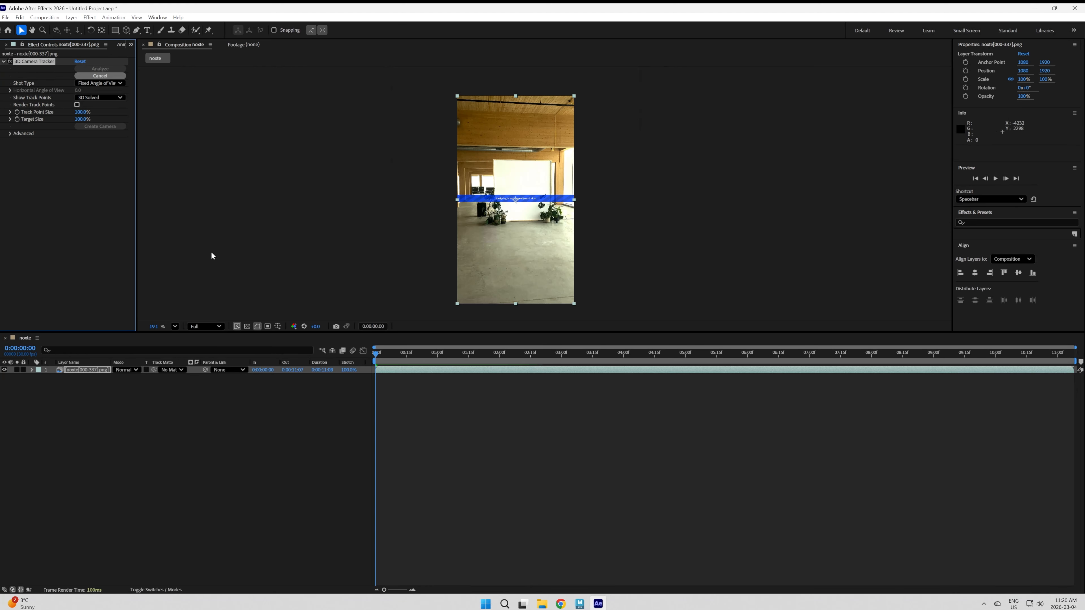
Enlarge the composition viewer, expand the camera tracker's Advanced settings, and set Track Point Size to about 234%
left_click_drag(273, 332, 274, 439)
scroll(443, 299, "up", 2)
left_click(10, 133)
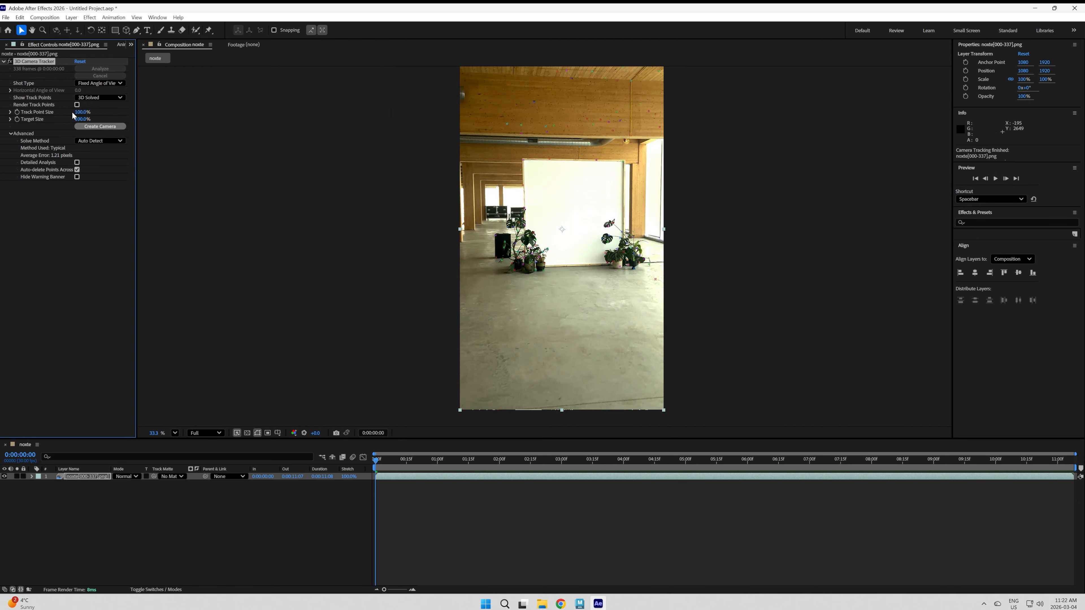
left_click_drag(78, 111, 99, 110)
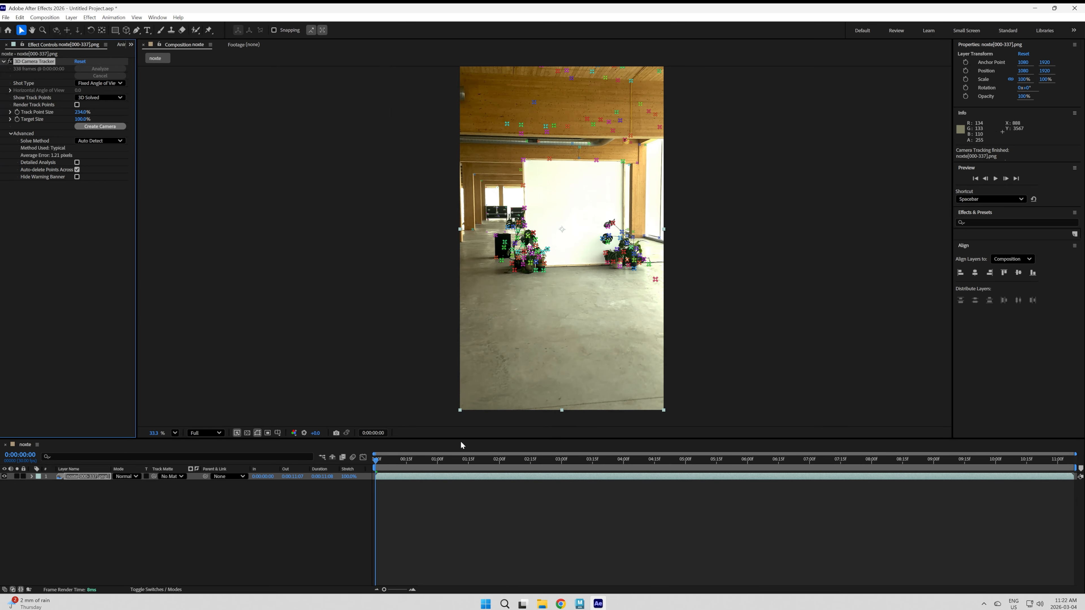
At 0:00:04:27, select the five floor track points in front of the white wall and set them as ground plane and origin
left_click_drag(404, 467, 678, 466)
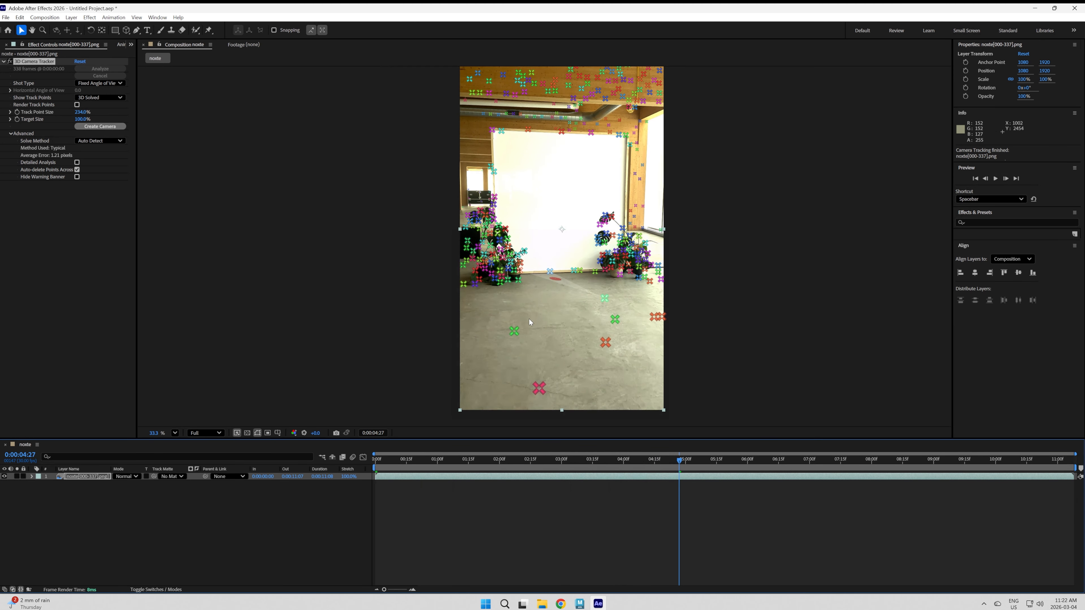
mouse_move(639, 309)
left_mouse_down()
mouse_move(599, 285)
mouse_move(478, 363)
mouse_move(623, 381)
mouse_move(590, 364)
left_mouse_up()
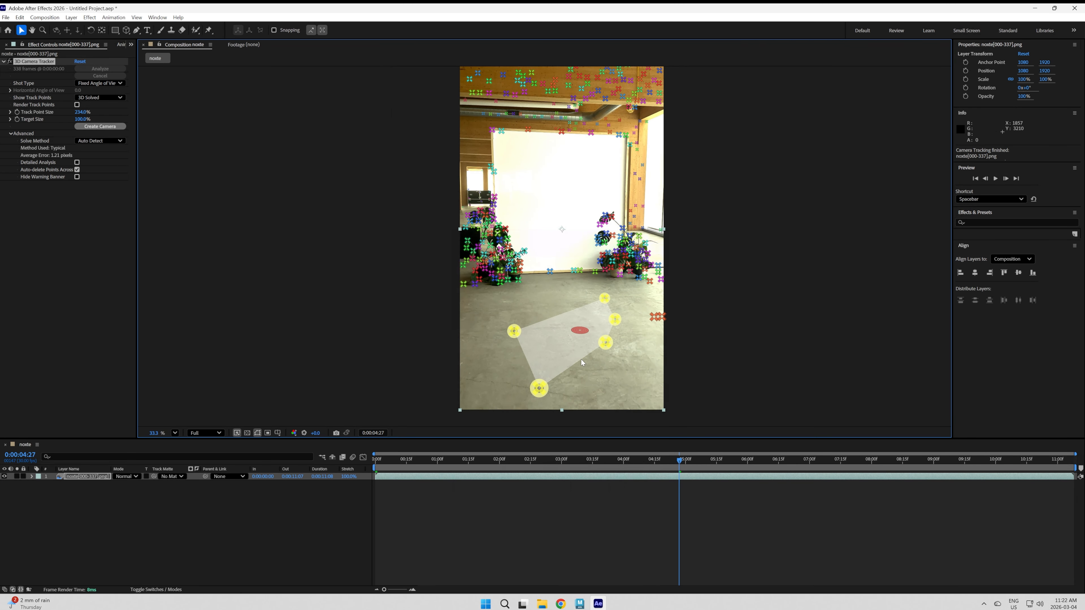
scroll(576, 336, "down", 1)
right_click(585, 334)
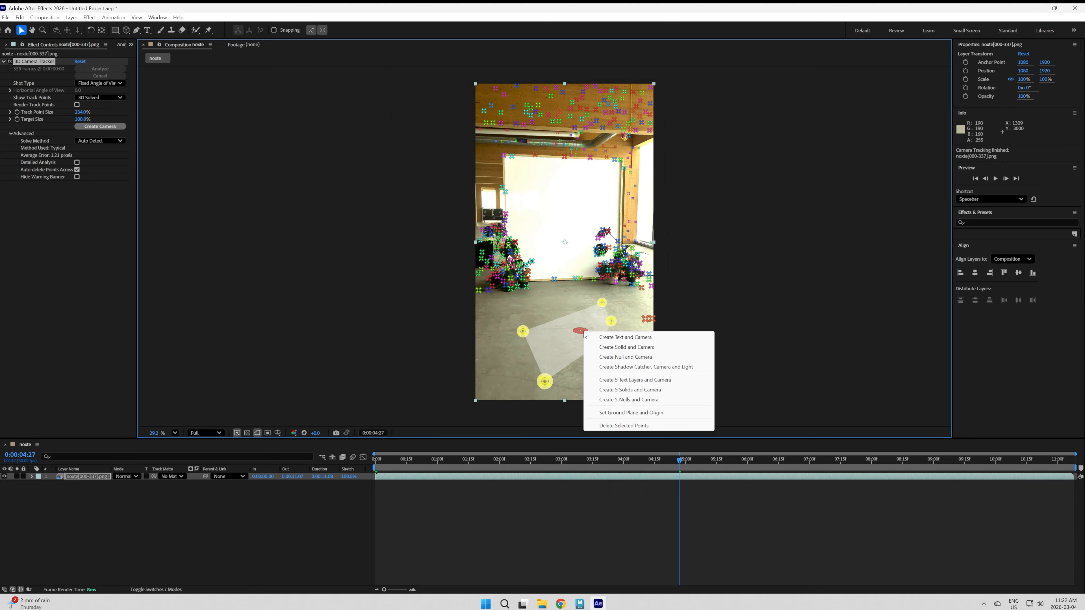
left_click(621, 413)
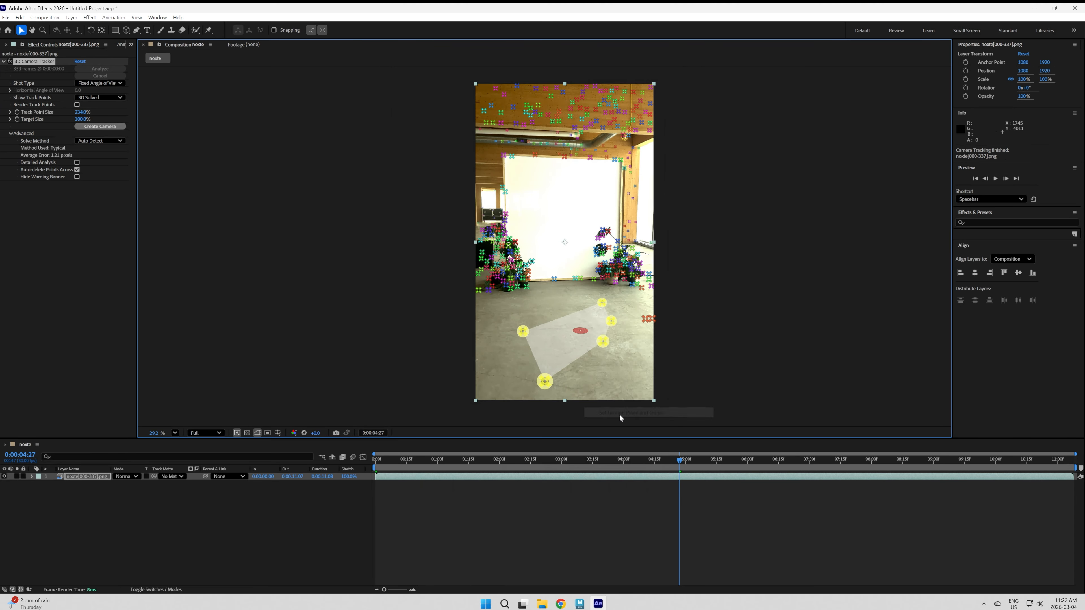
Create a solid and camera from the selected floor track points and rename the solid Ground Plane
right_click(584, 335)
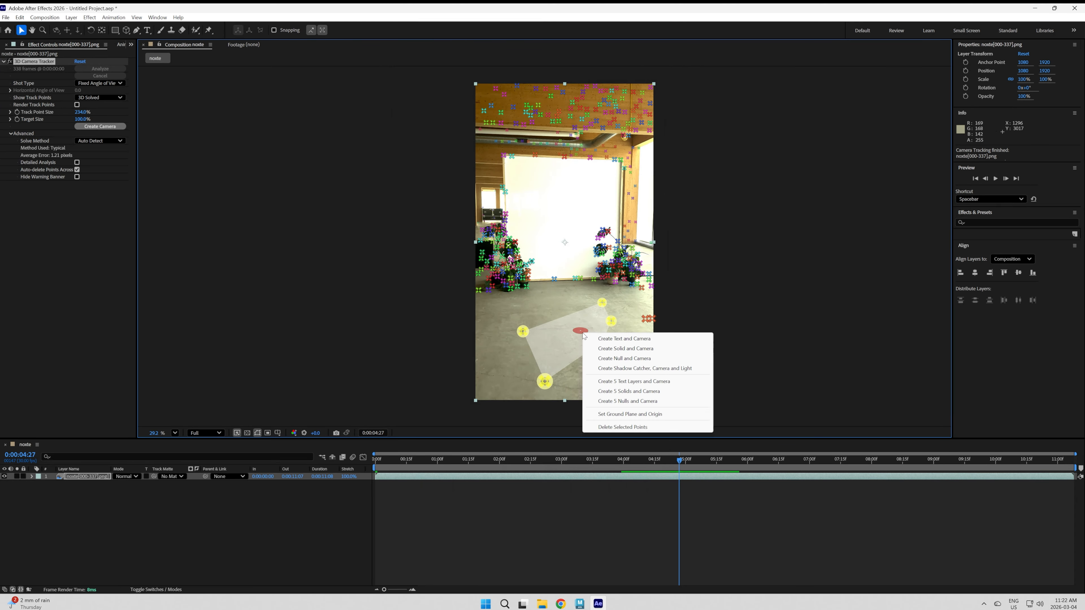
left_click(627, 350)
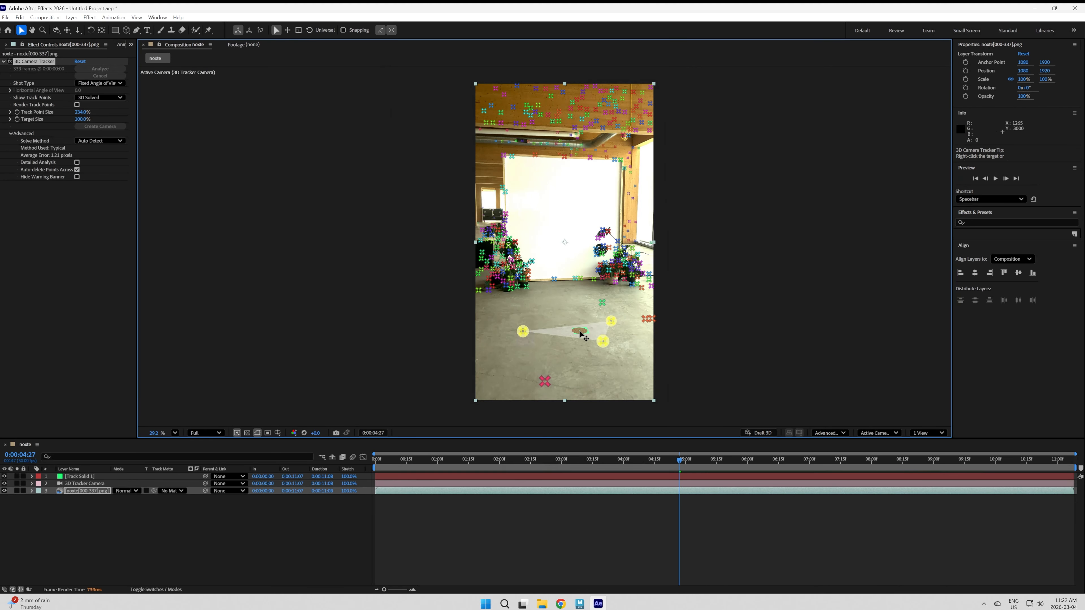
left_click(387, 306)
left_click(90, 476)
key("Return")
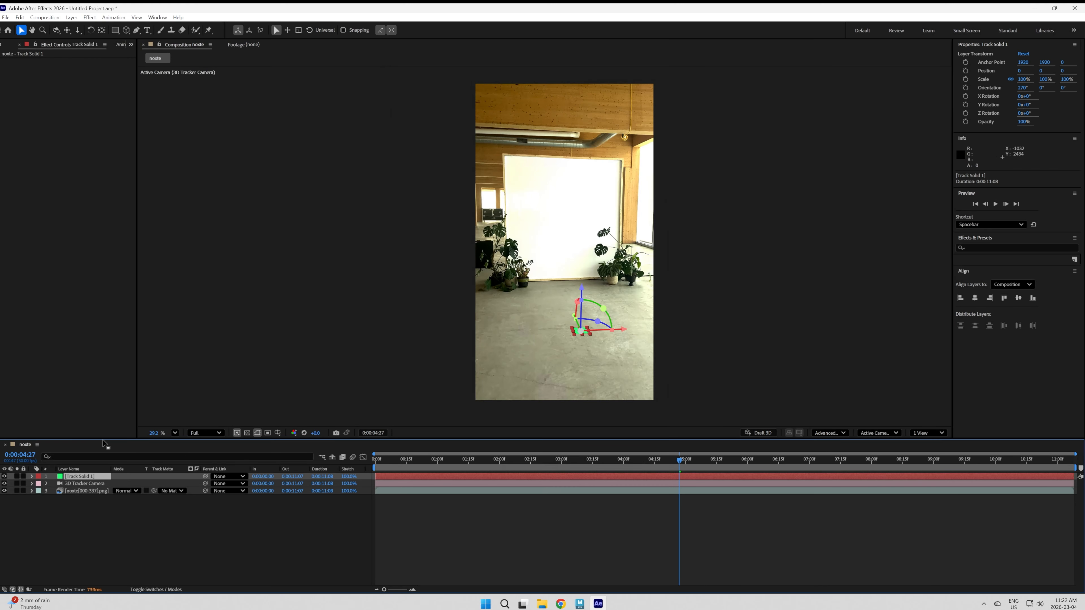
type("Ground Pl")
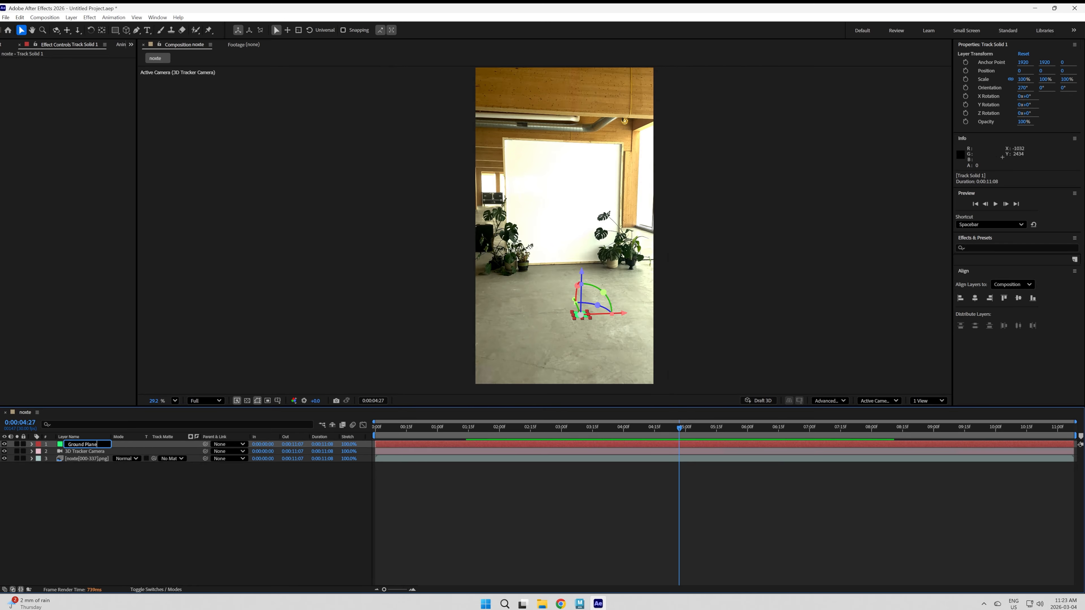
type("ane")
left_click(128, 521)
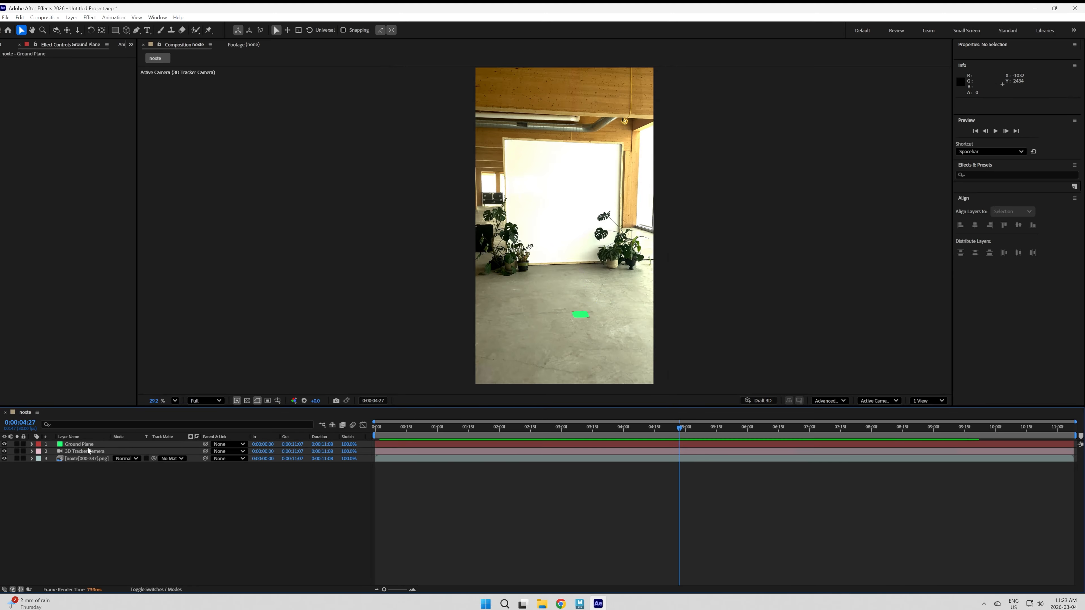
Scale the Ground Plane solid to about 1694% and apply a Grid effect to it with Border 19
left_click(577, 317)
left_click_drag(575, 322, 467, 422)
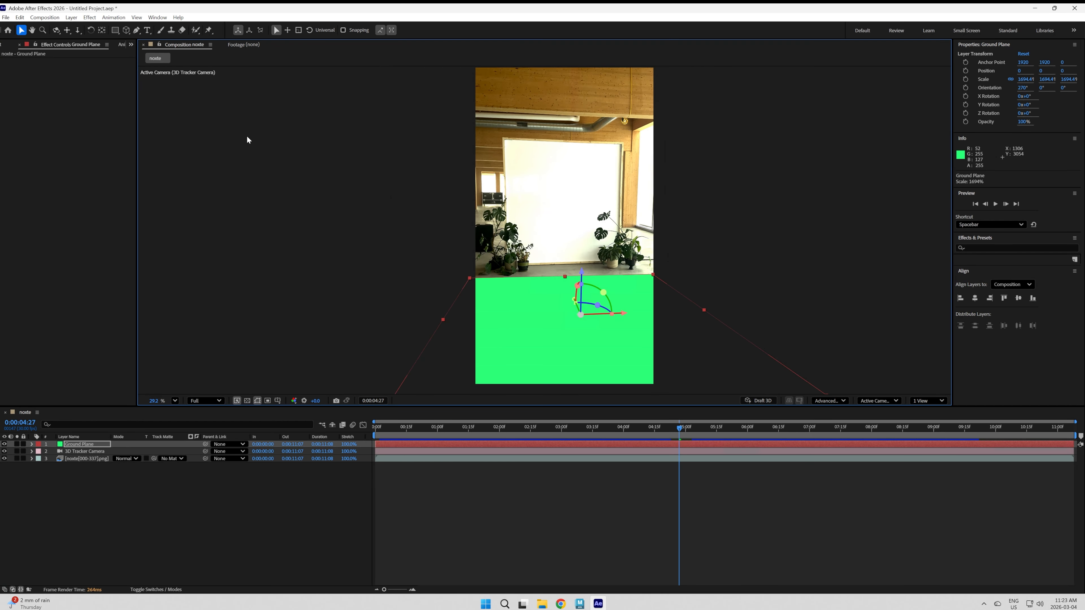
left_click(88, 18)
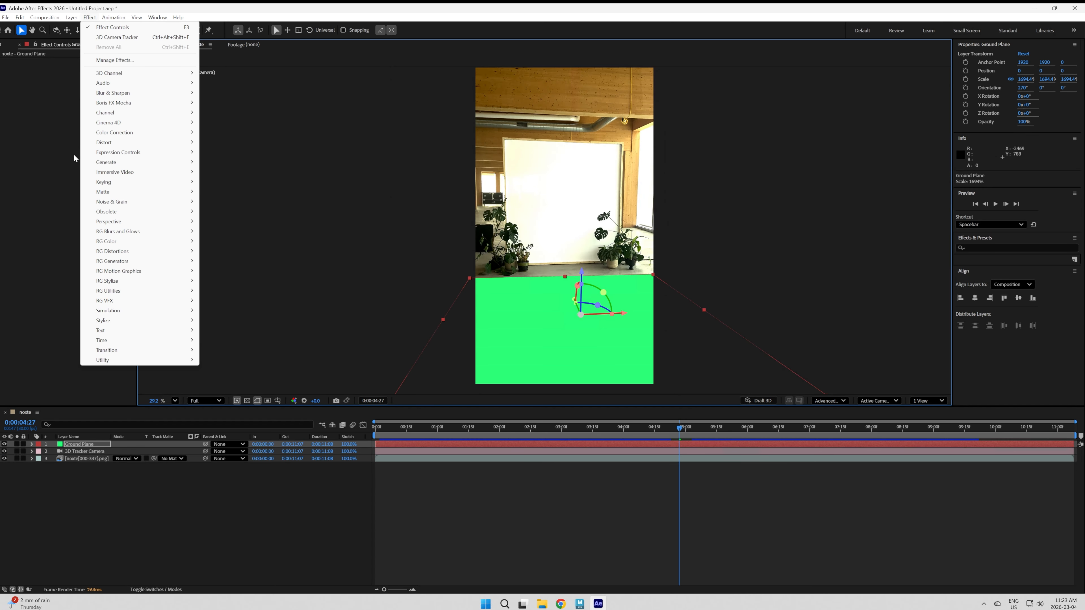
mouse_move(103, 163)
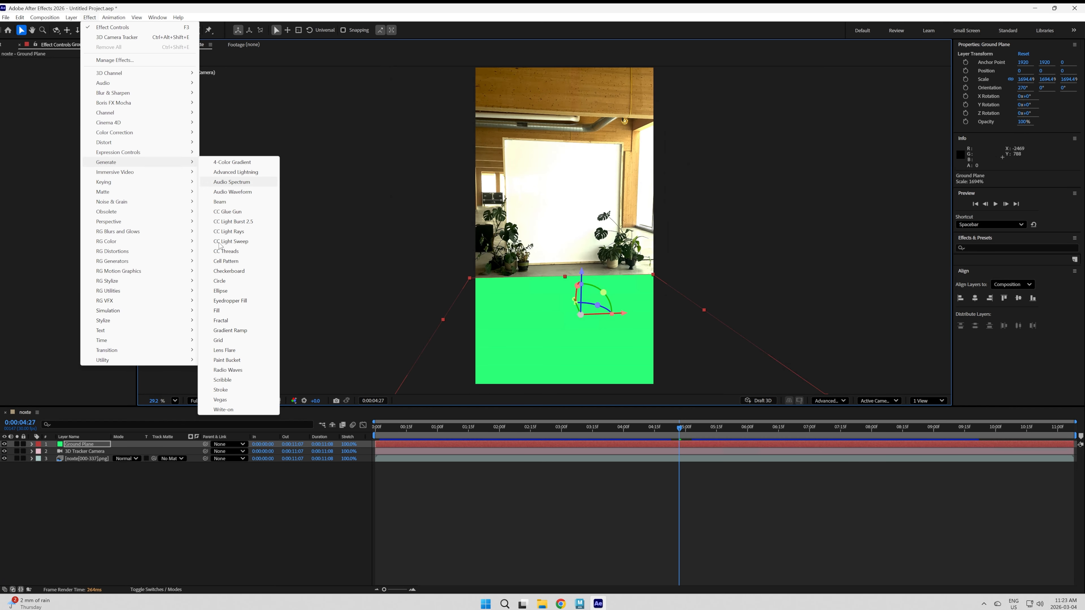
left_click(219, 341)
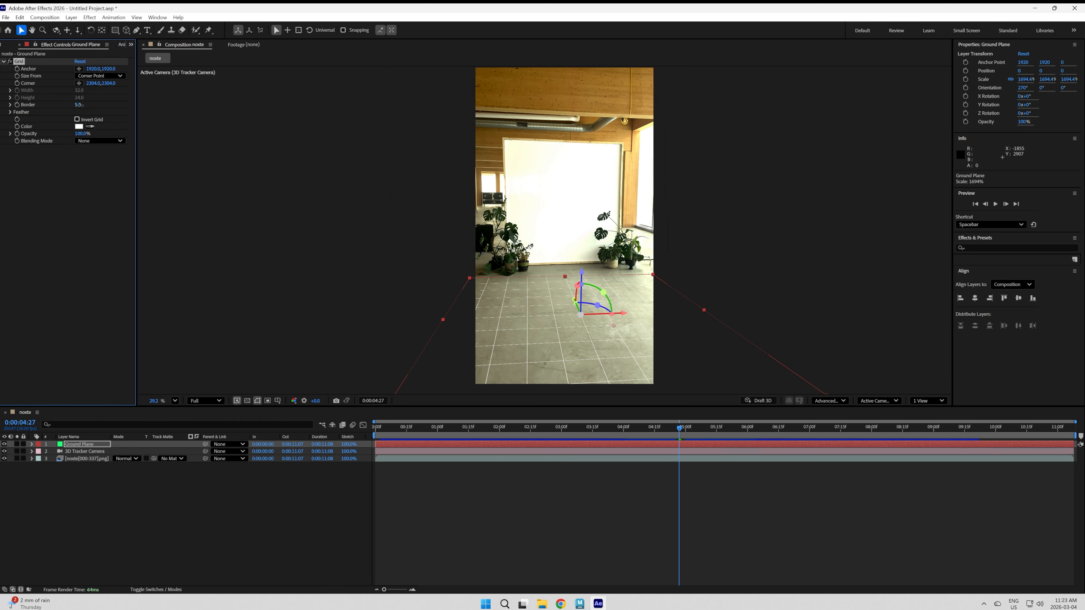
left_click_drag(81, 104, 88, 105)
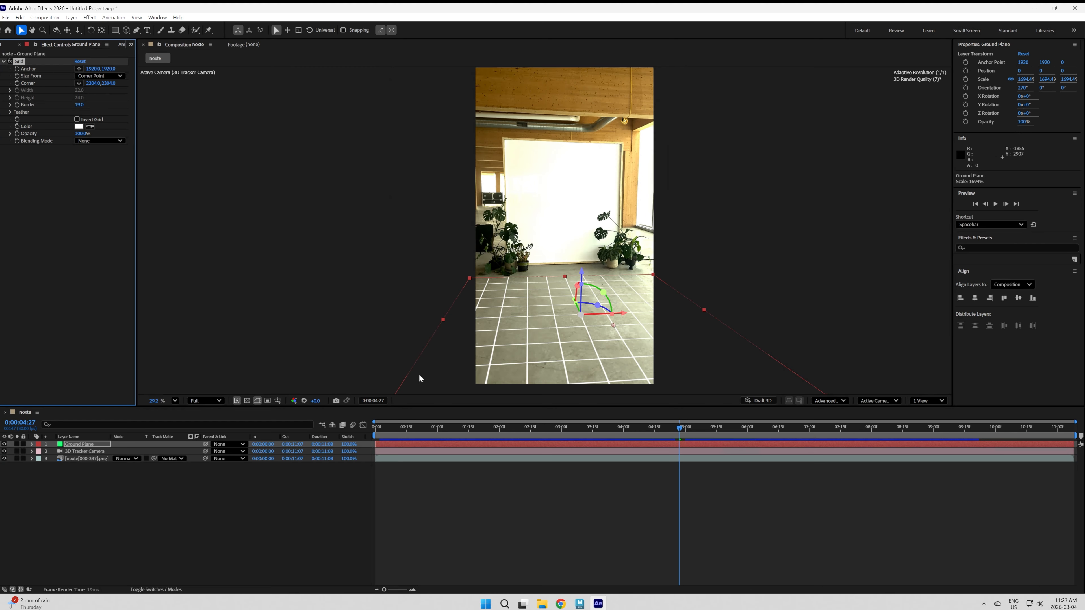
Preview the grid against the moving footage and enlarge the Ground Plane to about 2482% at the first frame
left_click_drag(680, 432, 410, 430)
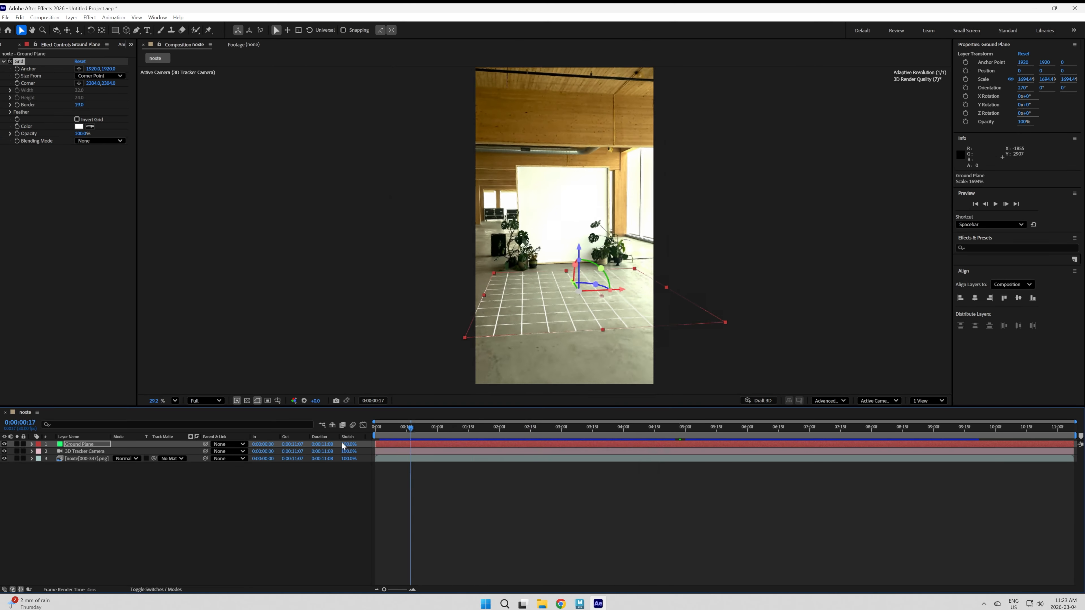
key("space")
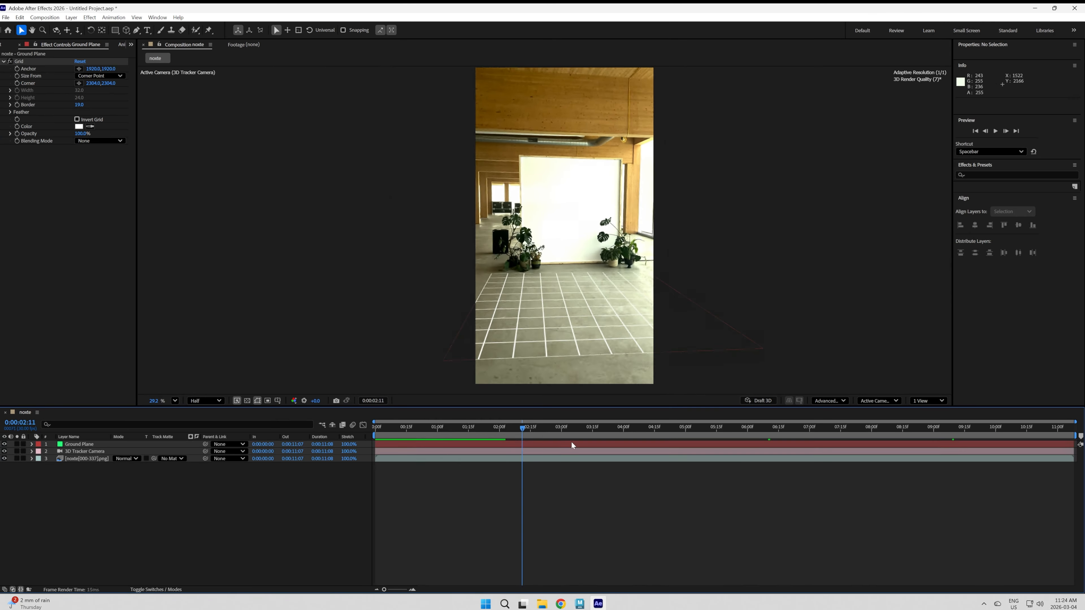
left_click_drag(572, 441, 285, 443)
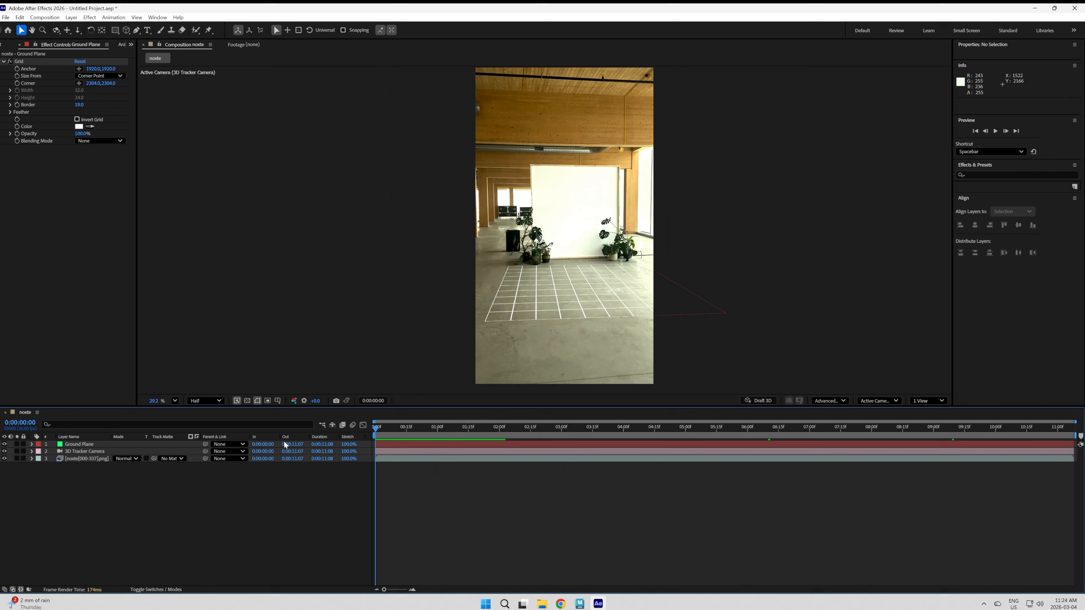
left_click(613, 299)
left_click_drag(483, 319, 429, 352)
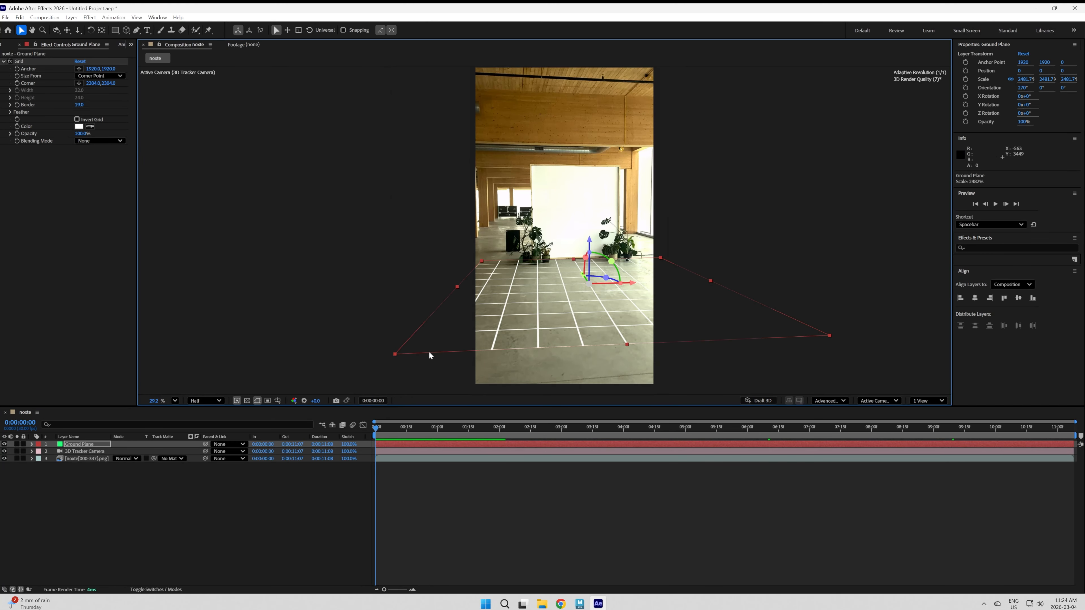
left_click_drag(456, 429, 360, 438)
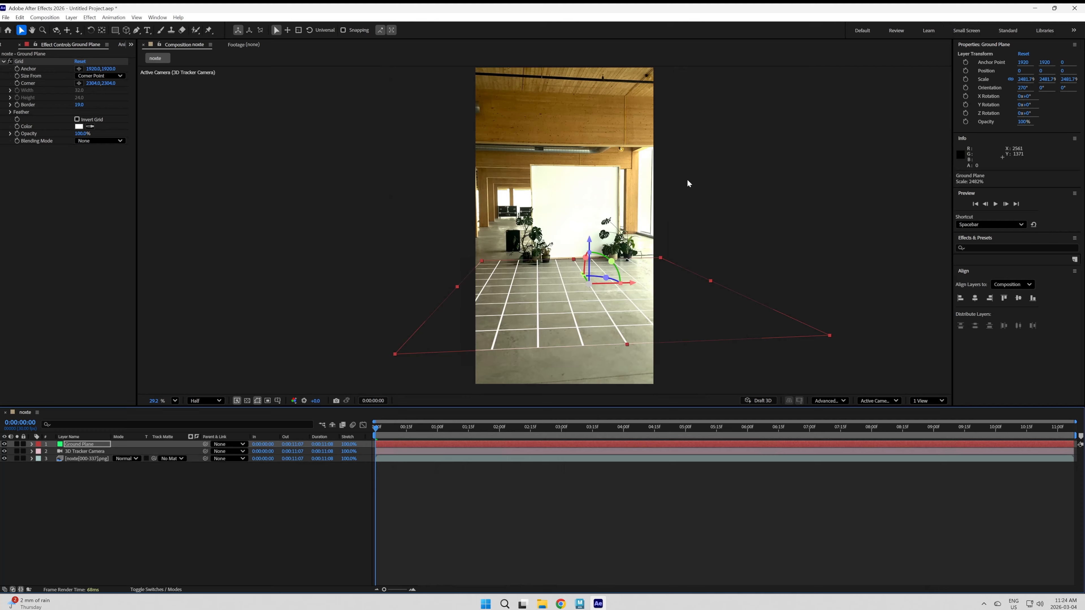
left_click_drag(552, 433, 617, 420)
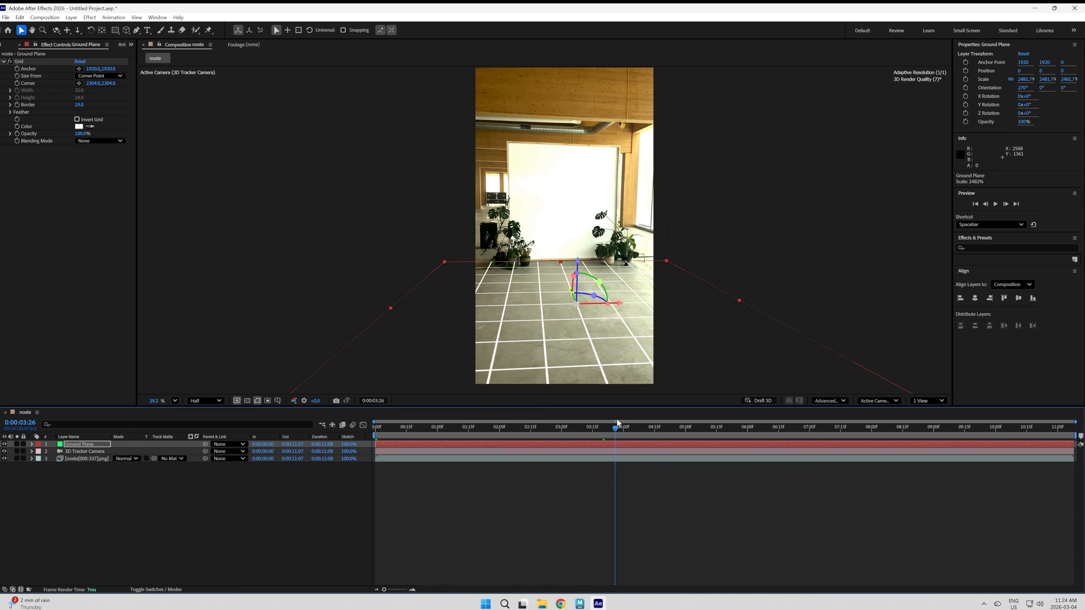
Show the footage's 3D Camera Tracker points and select six points along the white wall's top and bottom edges
left_click(31, 458)
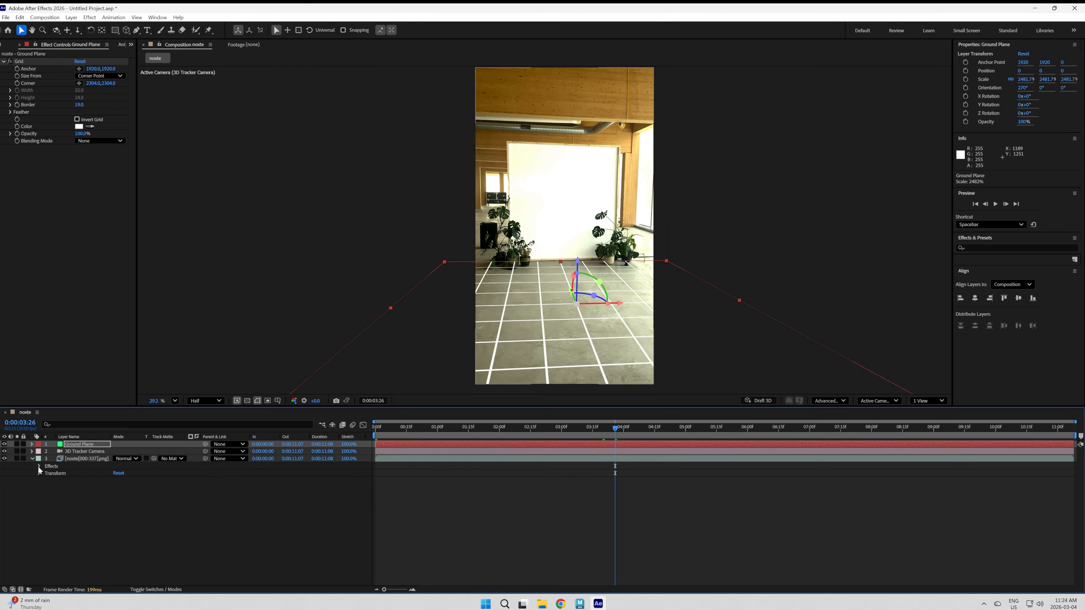
left_click(65, 474)
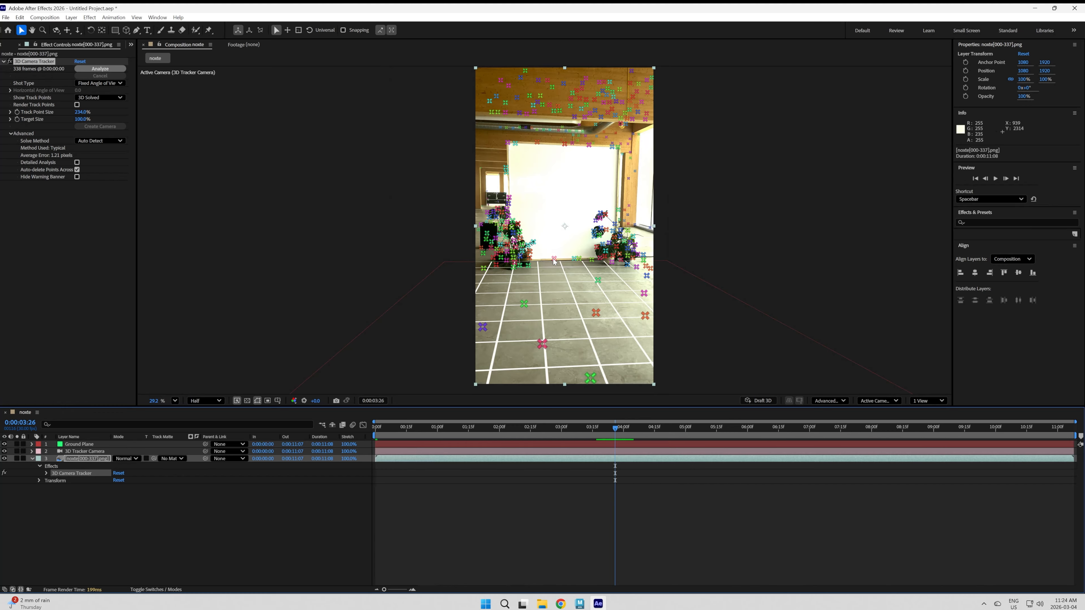
scroll(553, 259, "up", 5)
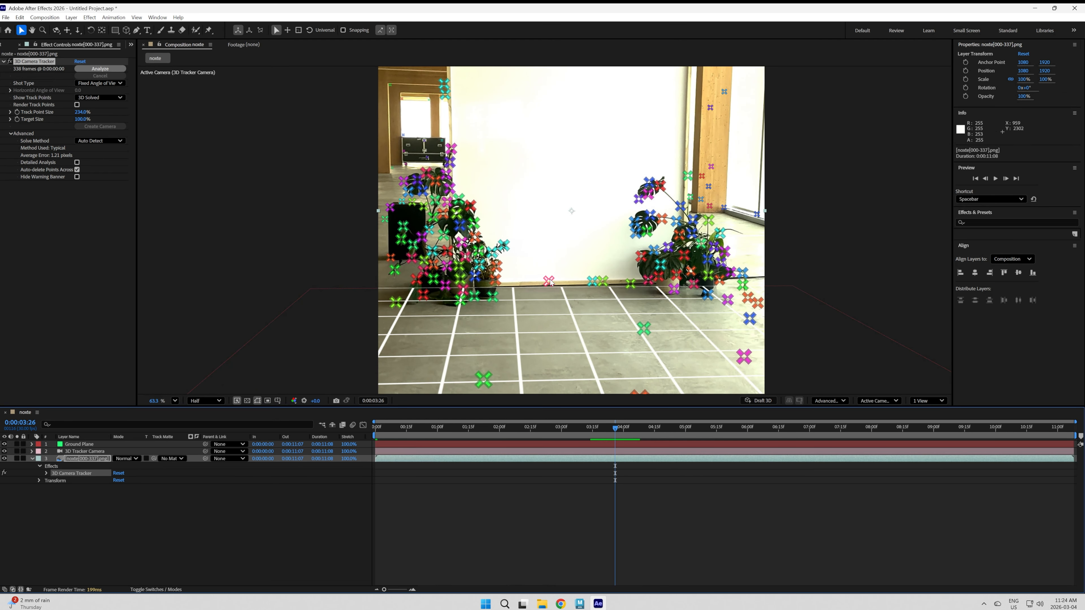
left_click(550, 281)
left_click(592, 282, "shift")
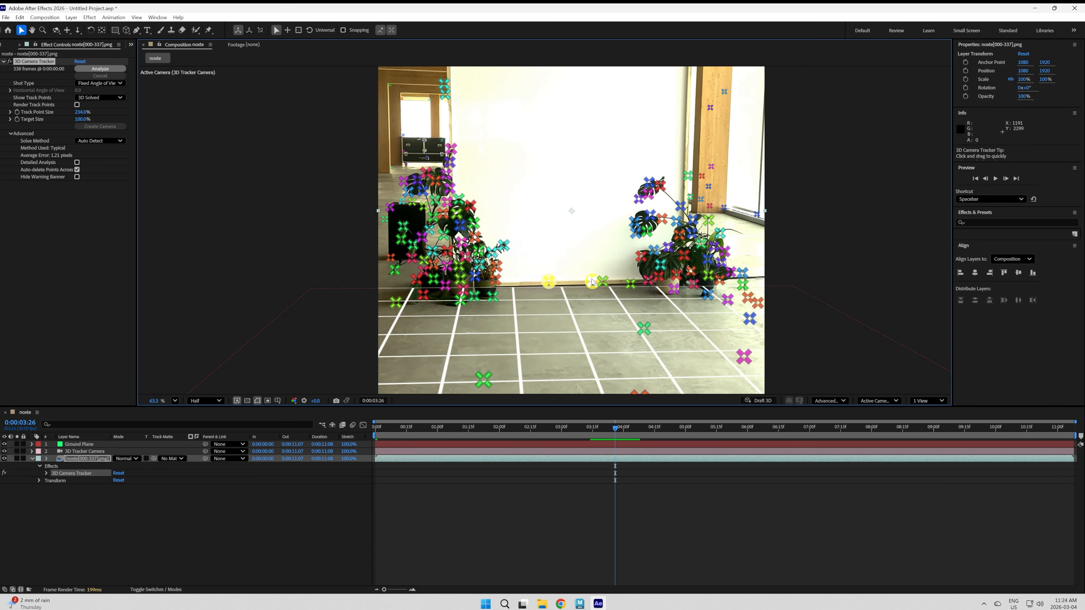
left_click_drag(581, 180, 600, 336)
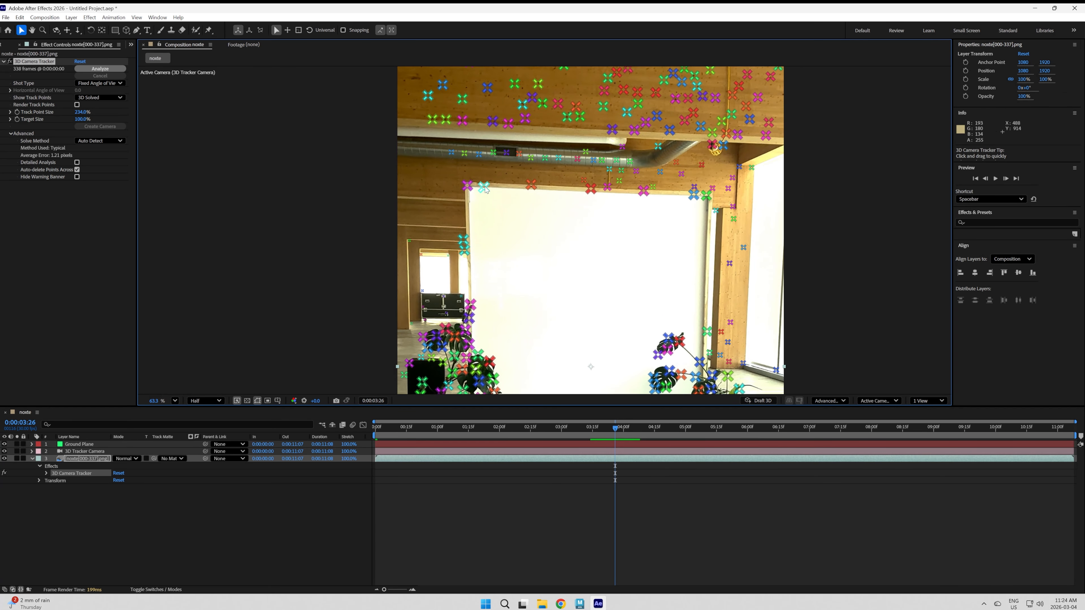
left_click(467, 186, "shift")
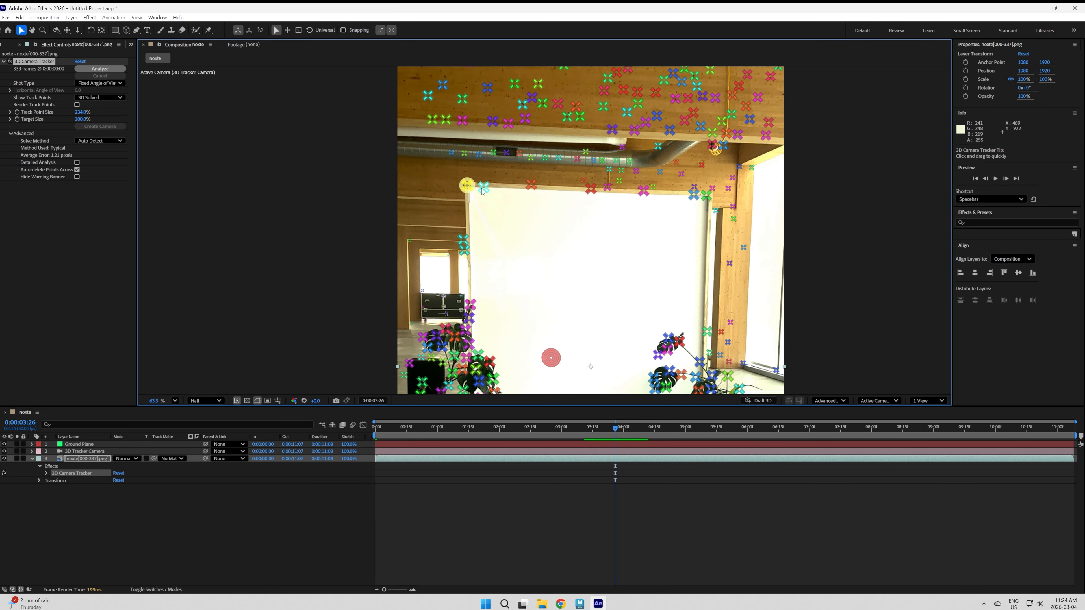
left_click(483, 187, "shift")
left_click(694, 199, "shift")
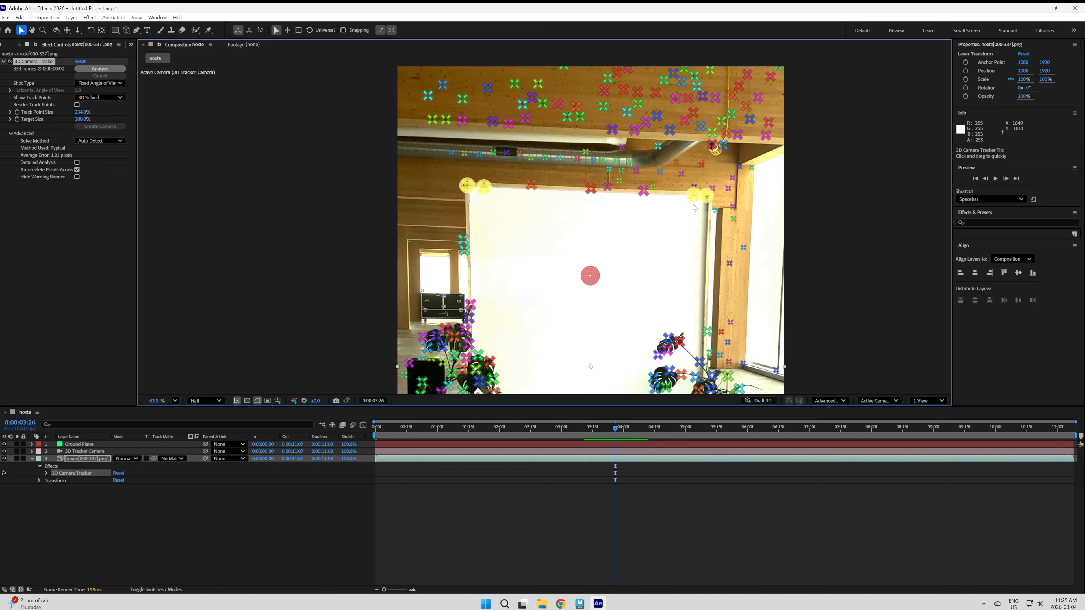
Create a solid from the selected wall track points and rename it Screen
scroll(599, 250, "down", 3)
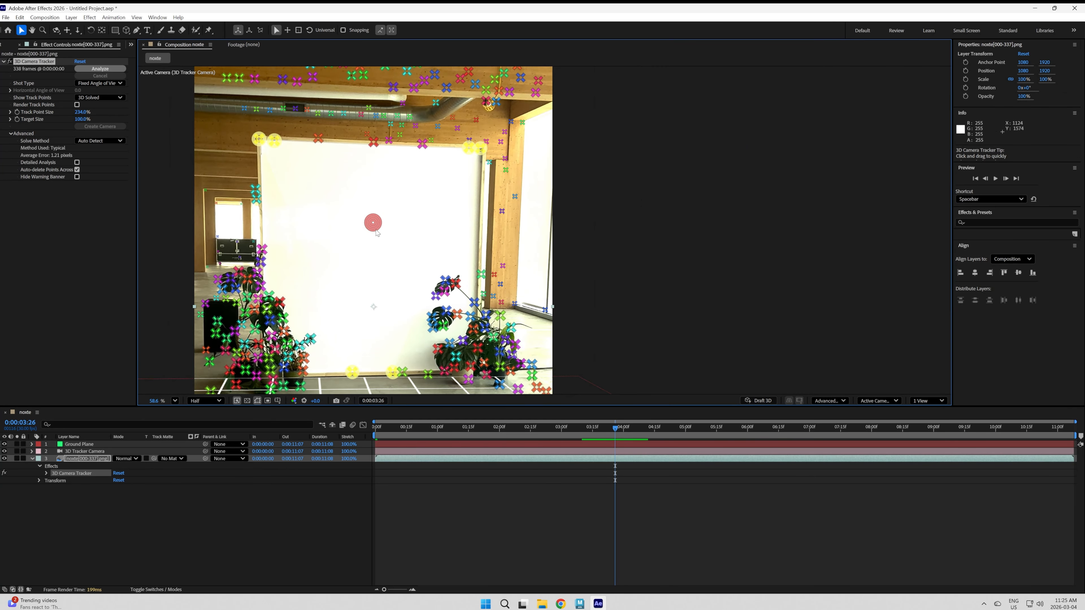
right_click(377, 232)
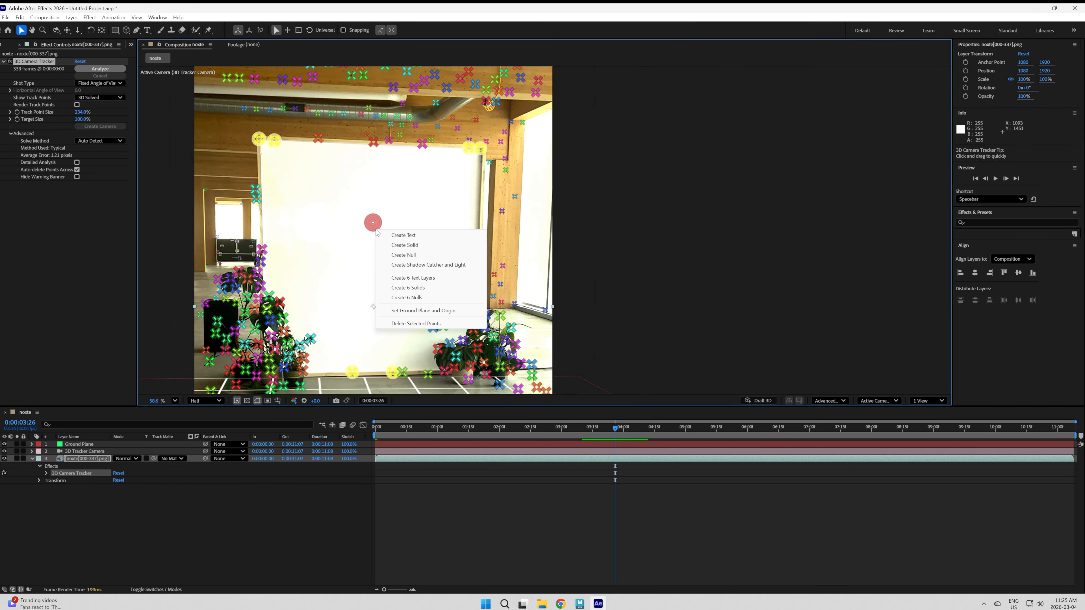
left_click(409, 246)
right_click(94, 447)
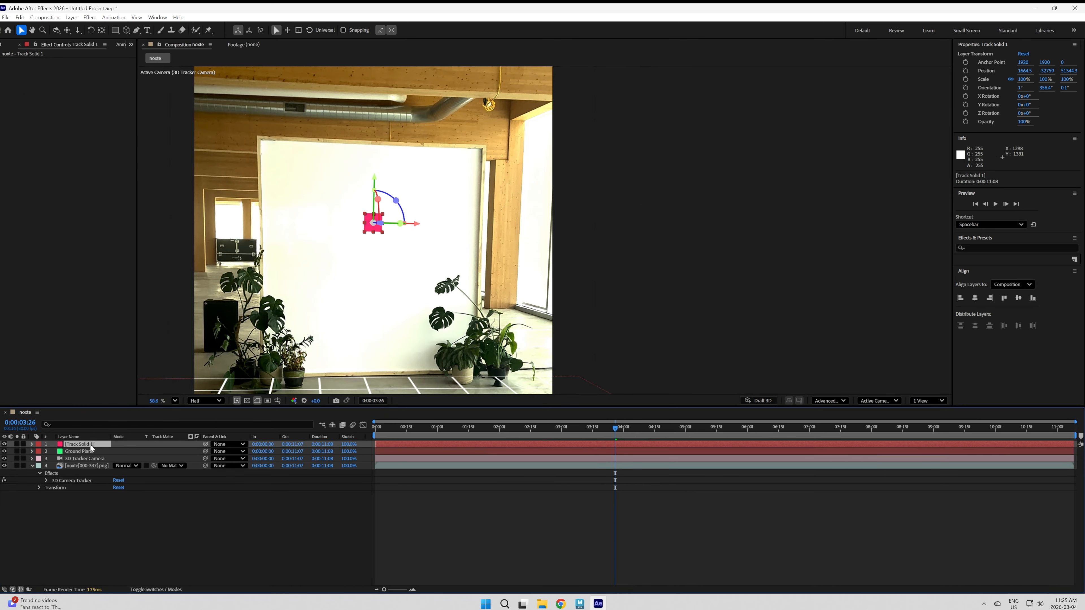
left_click(116, 409)
left_click(83, 531)
Position the Screen solid over the white wall, scale it to about 1178% by 1228%, and rotate it slightly to match the wall
left_click(79, 445)
left_click_drag(375, 182, 263, 167)
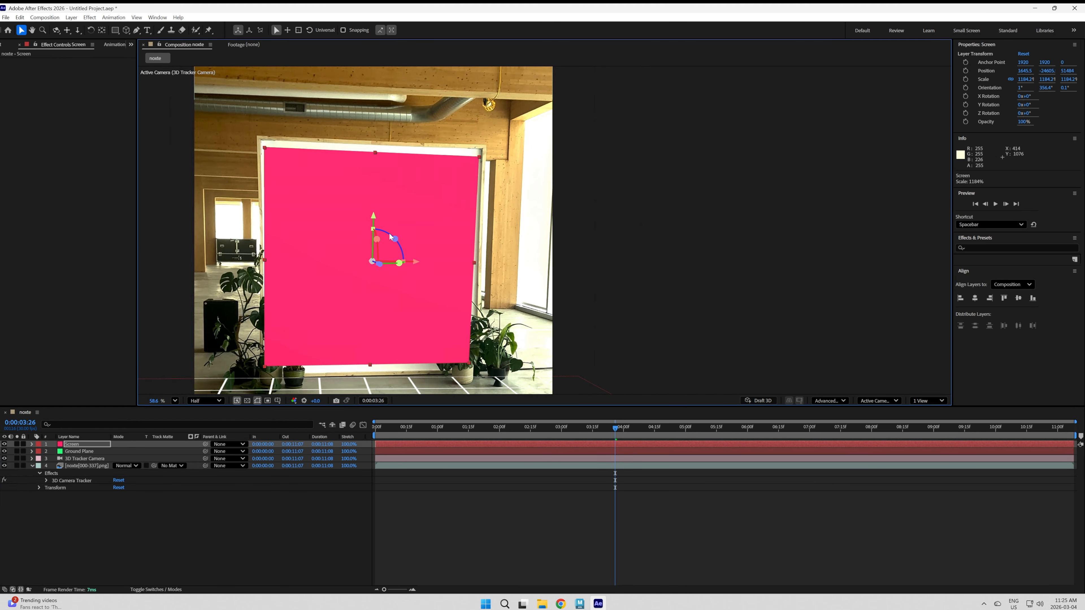
left_click_drag(386, 234, 386, 235)
left_click_drag(264, 150, 267, 145)
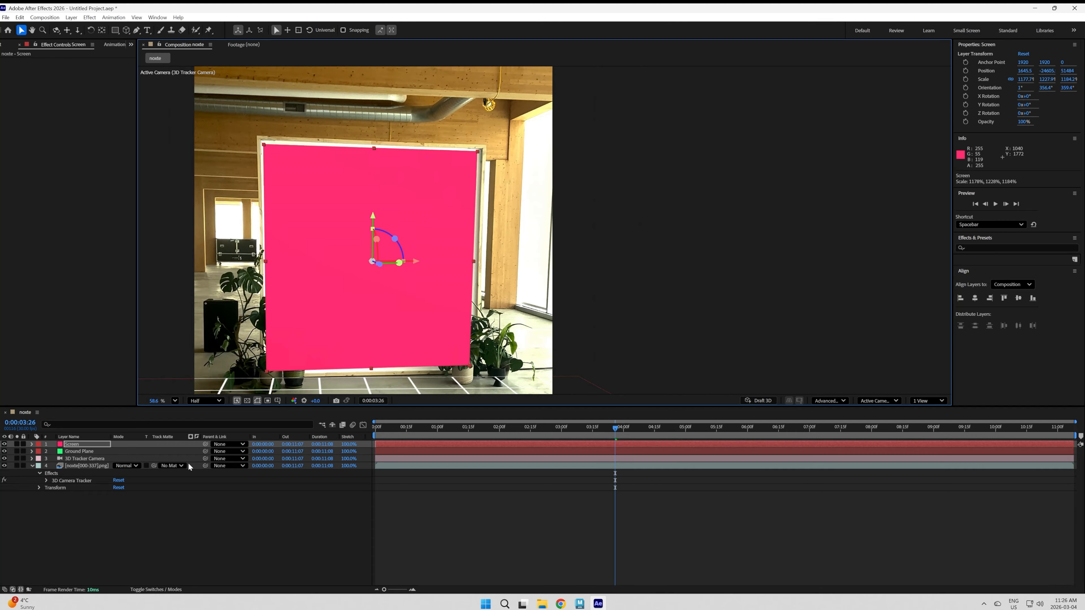
Pre-compose the Screen layer as Screen Comp 1, leaving all attributes in the noxte composition
right_click(89, 447)
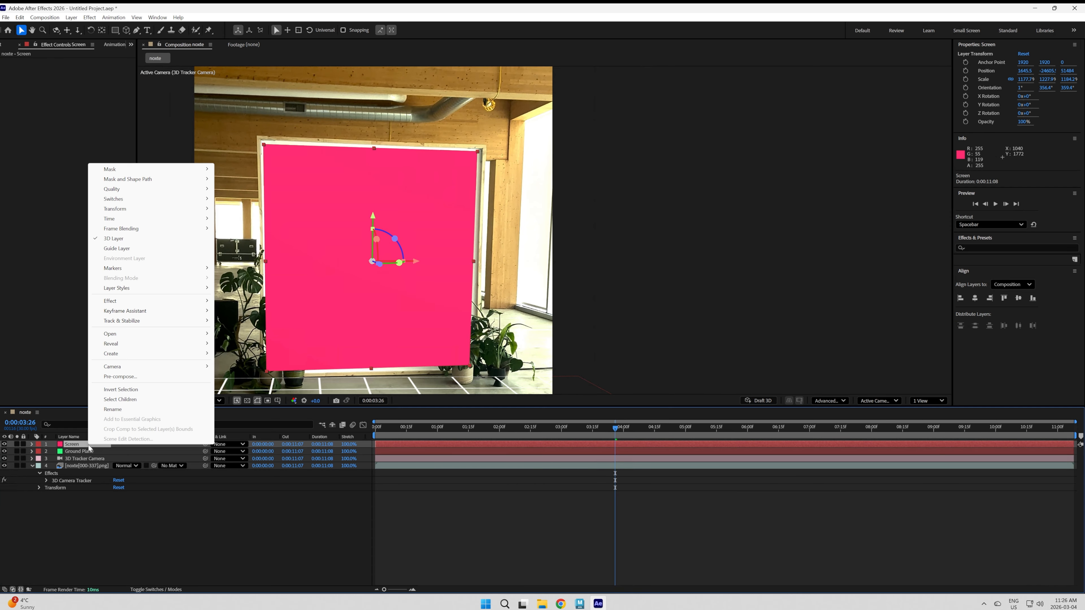
left_click(120, 377)
left_click(560, 243)
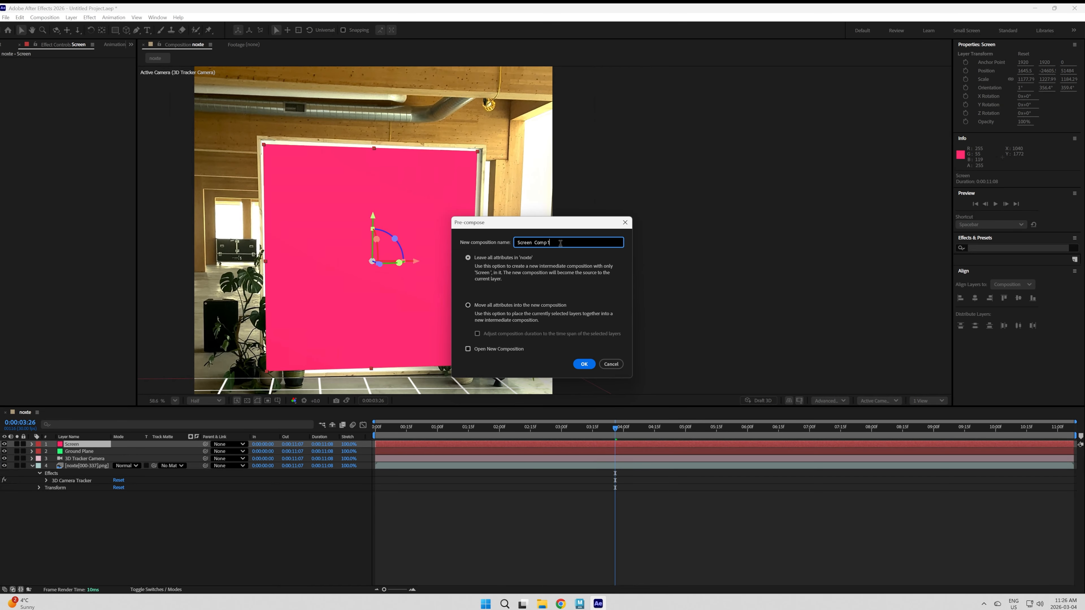
left_click(584, 364)
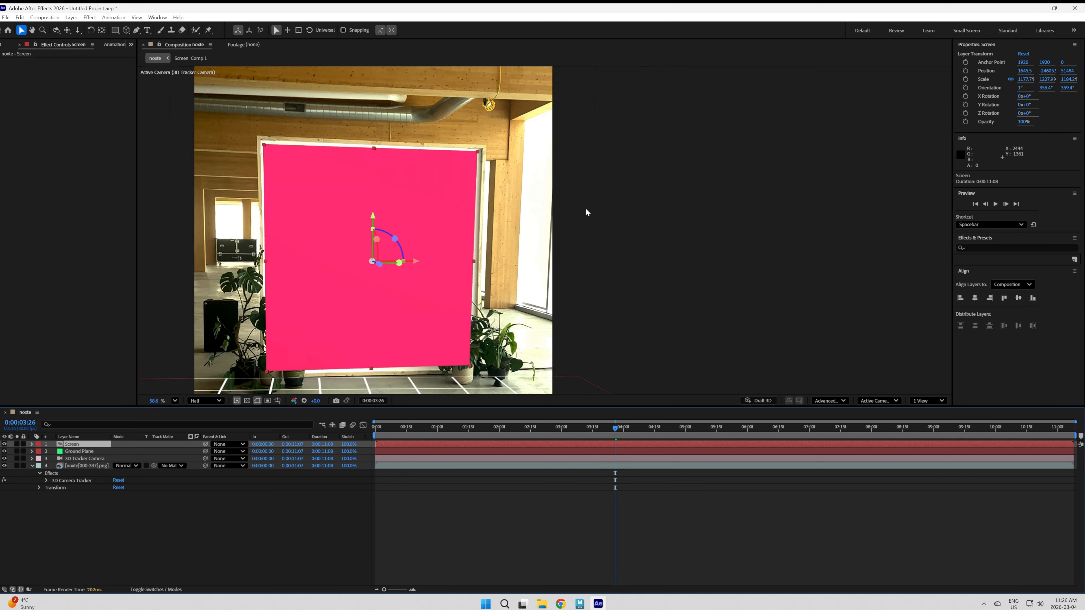
Open Screen Comp 1 and import clear water, diamond_wireframe, spacetime_retro and stars_anima from the Gif folder as footage
double_click(72, 444)
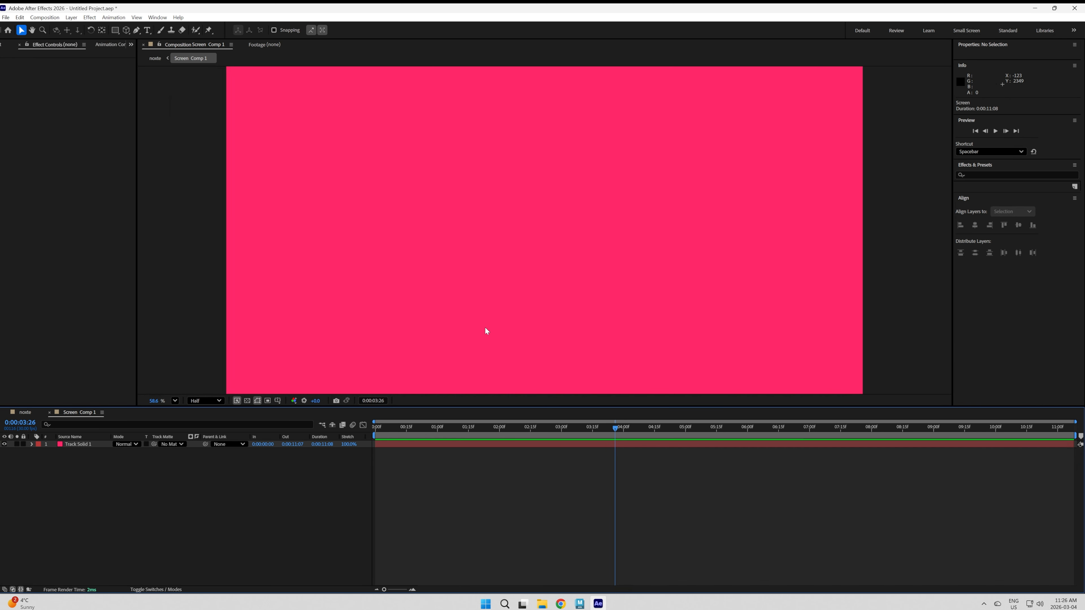
scroll(456, 330, "down", 3)
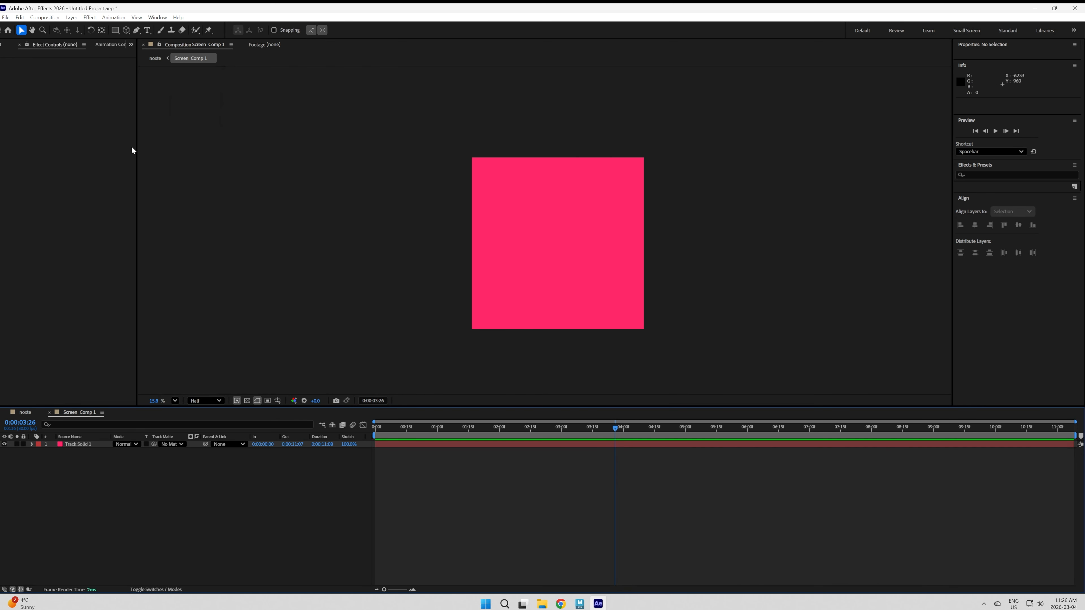
left_click(2, 44)
left_click(53, 179)
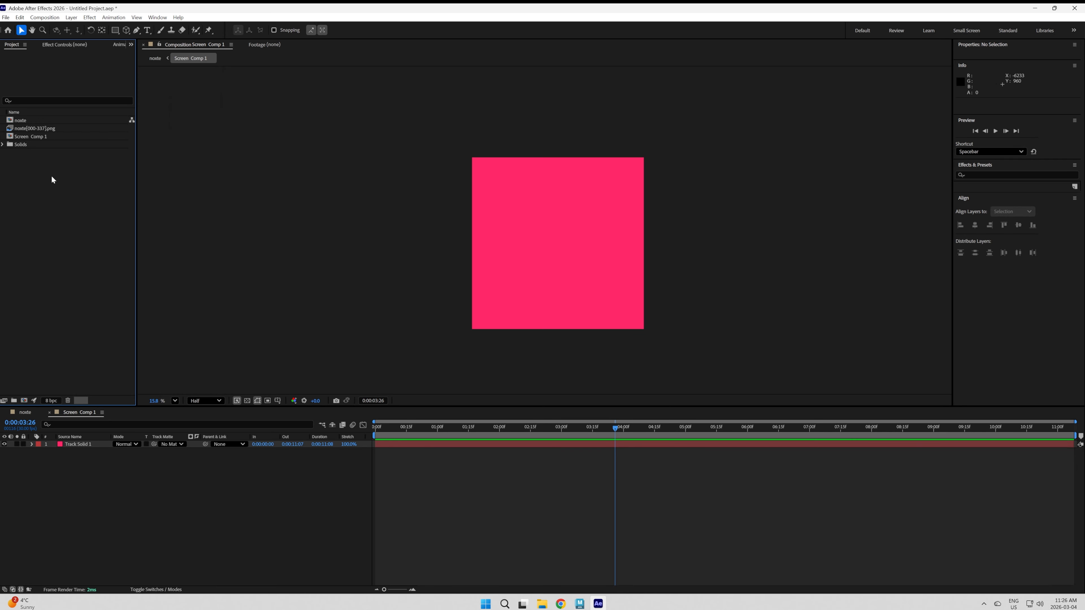
left_click(5, 18)
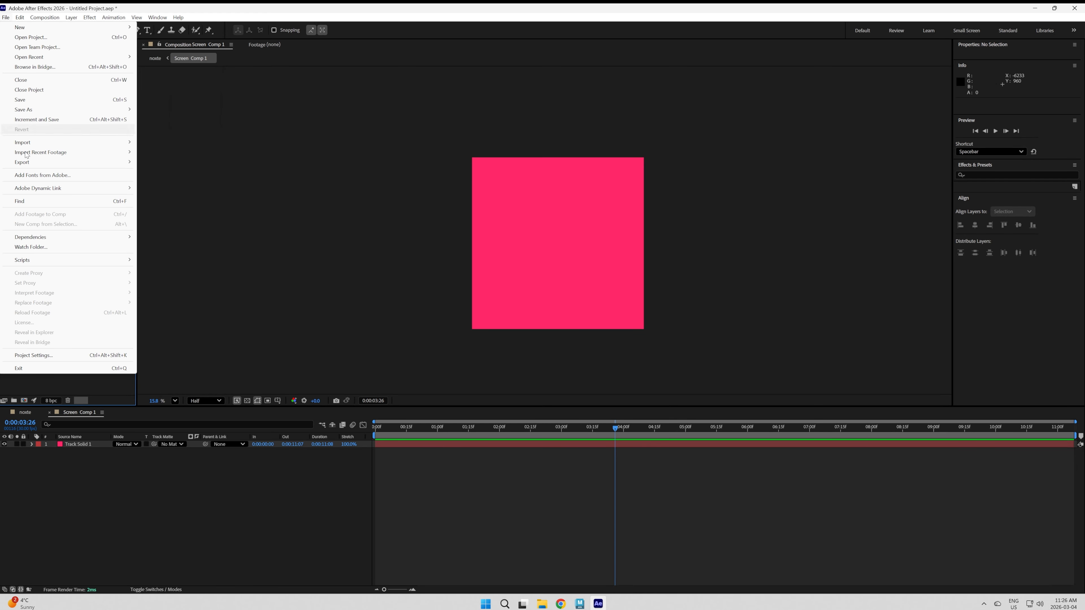
mouse_move(84, 147)
left_click(167, 142)
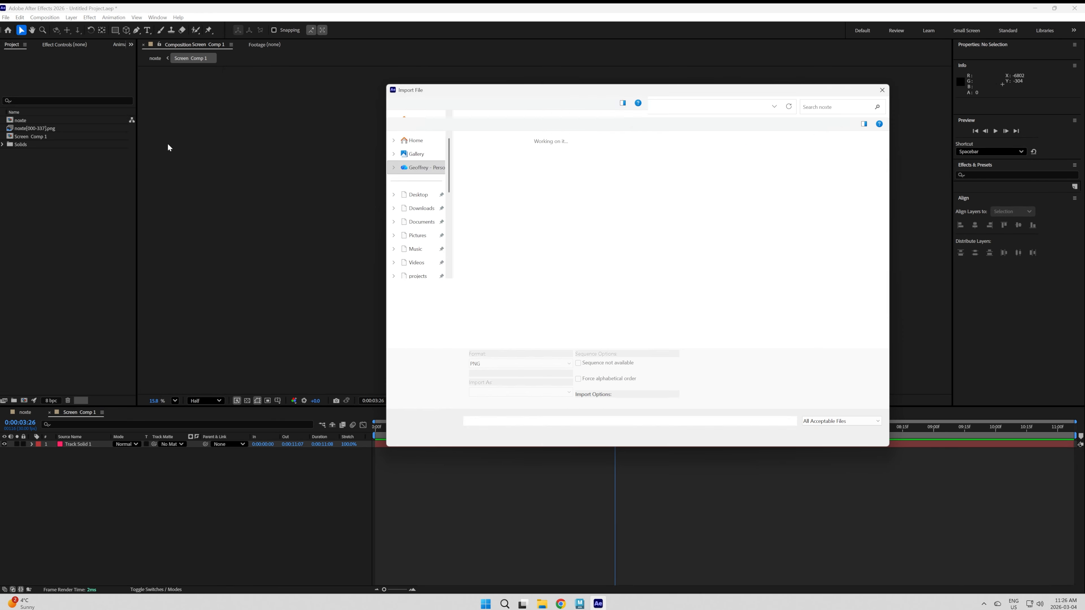
left_click(863, 159, "ctrl")
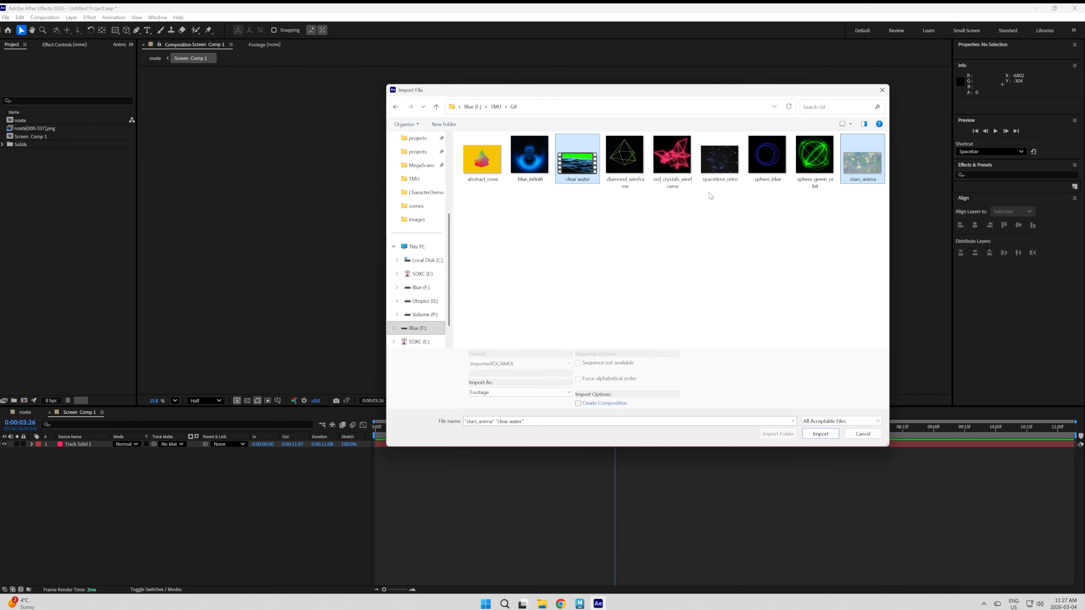
left_click(631, 164, "ctrl")
left_click(720, 164, "ctrl")
left_click(821, 433)
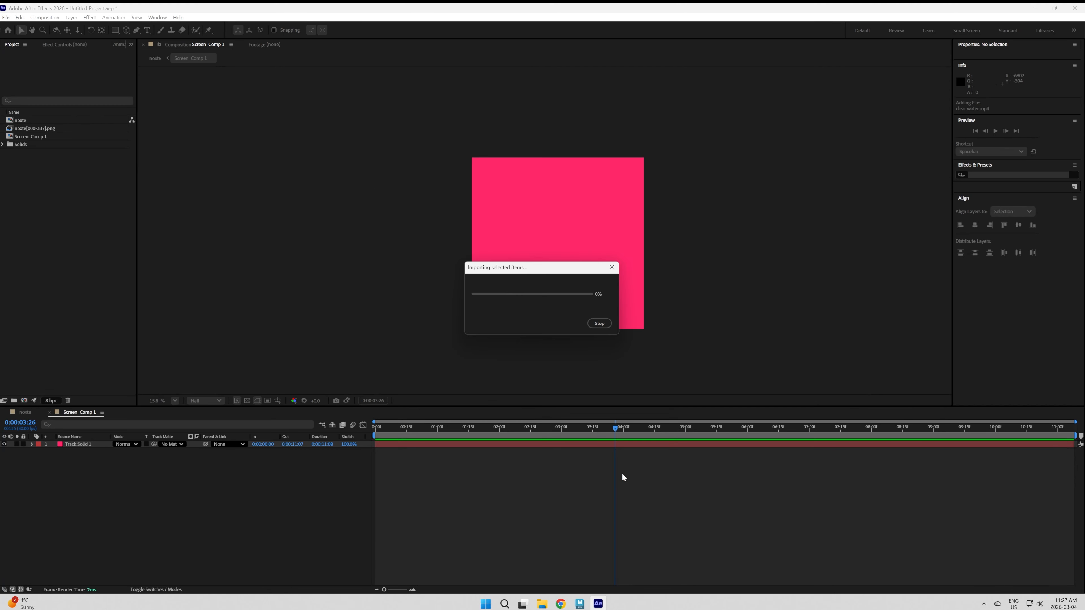
left_click(76, 240)
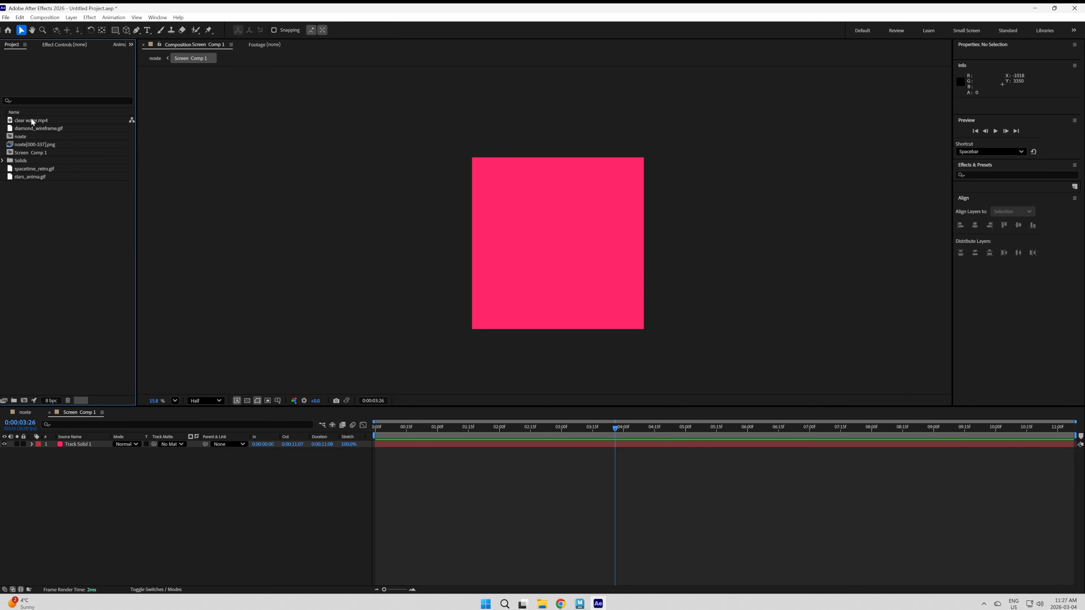
Place clear water.mp4 above the track solid and scale it to about 209% by 365% so it covers the composition
left_click_drag(30, 118, 85, 452)
left_click(84, 446)
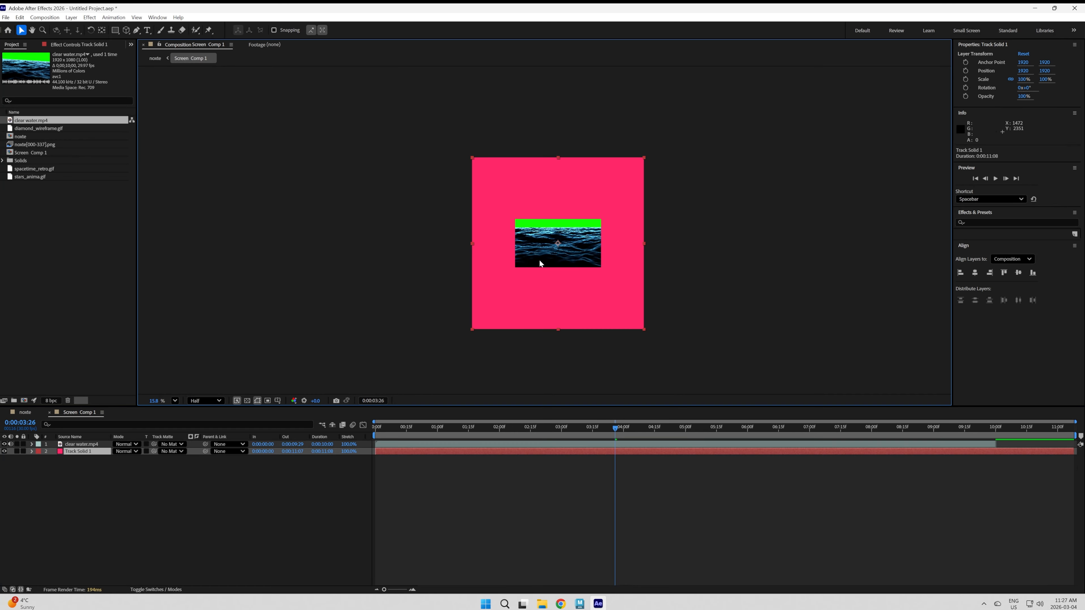
left_click(87, 444)
left_click_drag(515, 220, 469, 155)
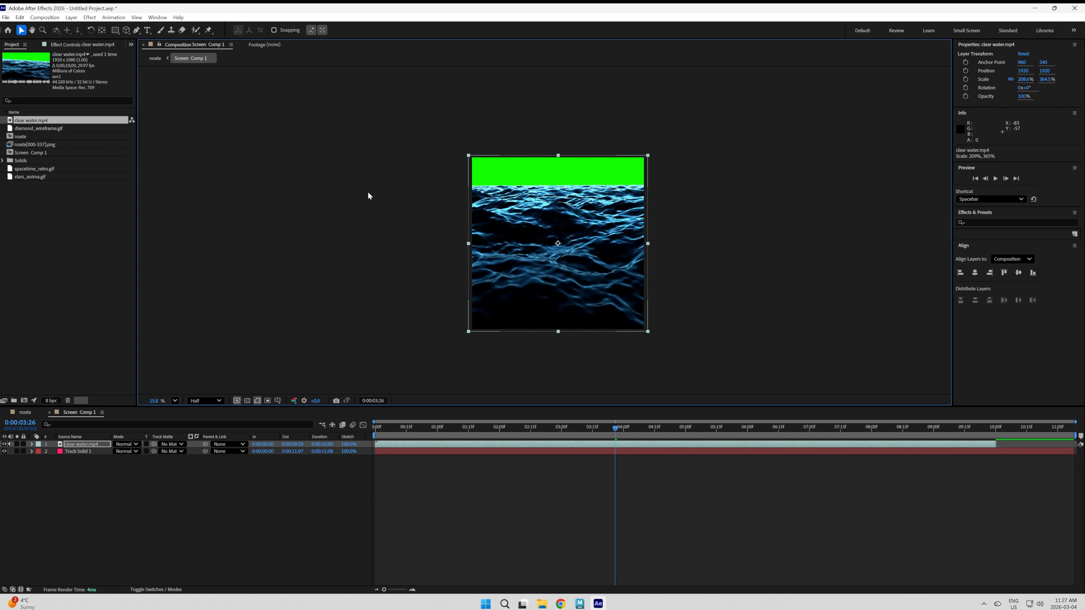
Apply the Color Range keying effect to clear water.mp4 and sample the green sky as the key colour
left_click(92, 18)
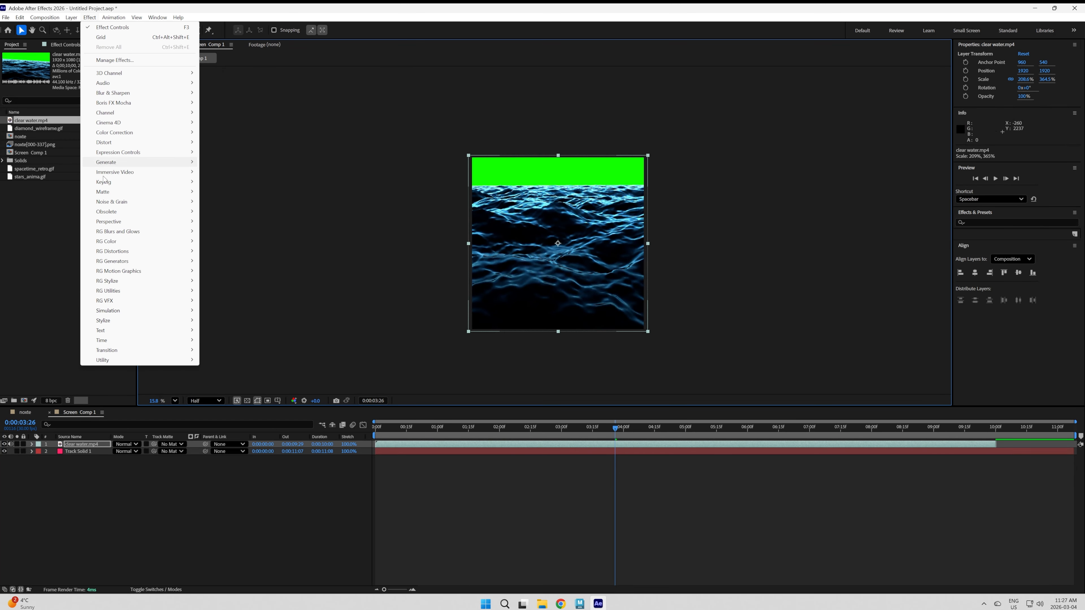
mouse_move(128, 182)
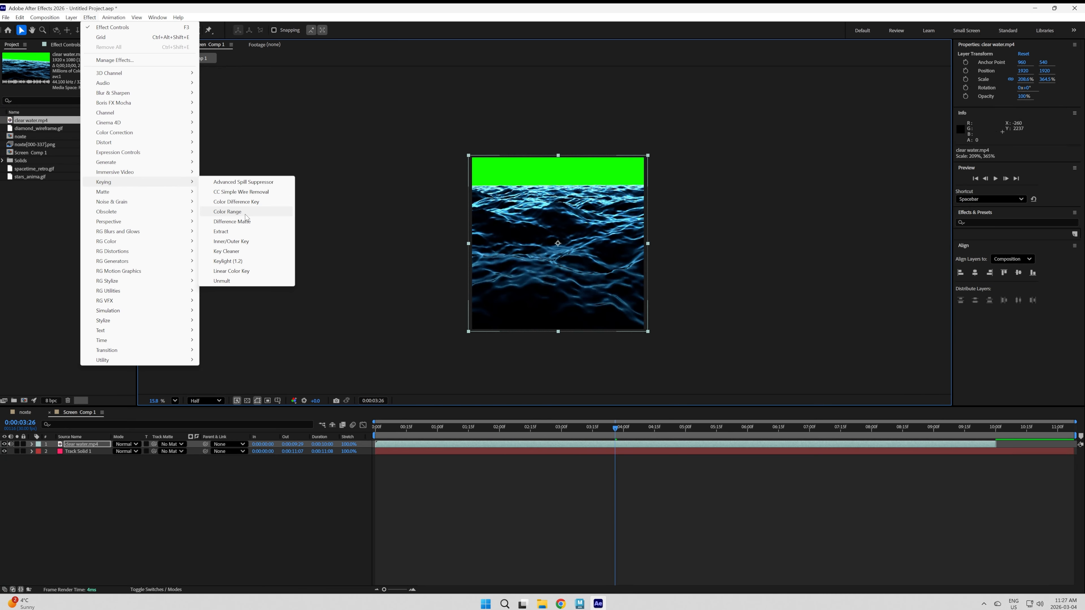
left_click(230, 212)
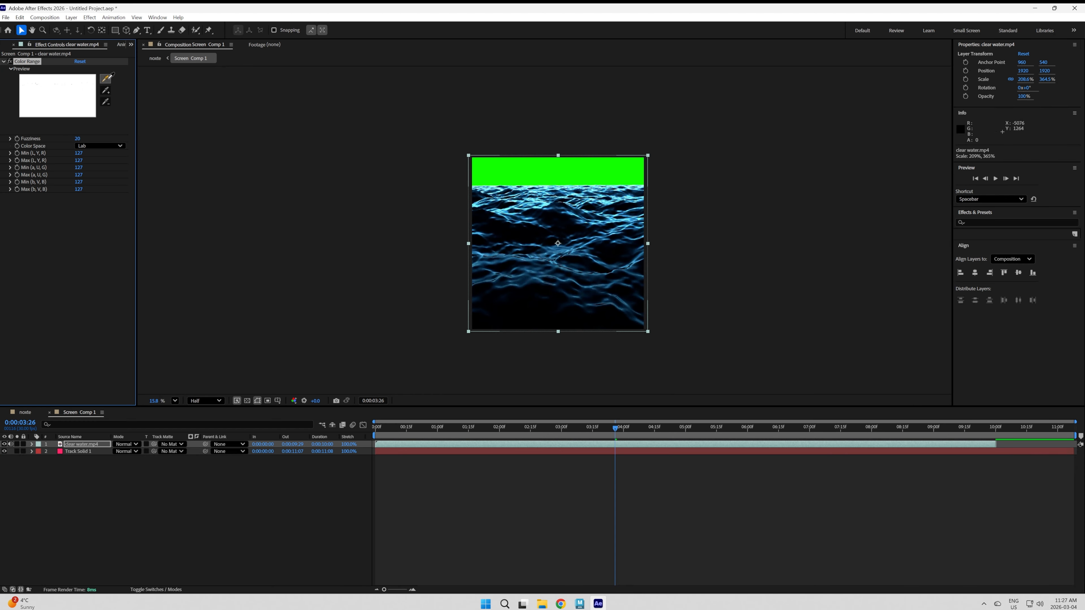
left_click(517, 172)
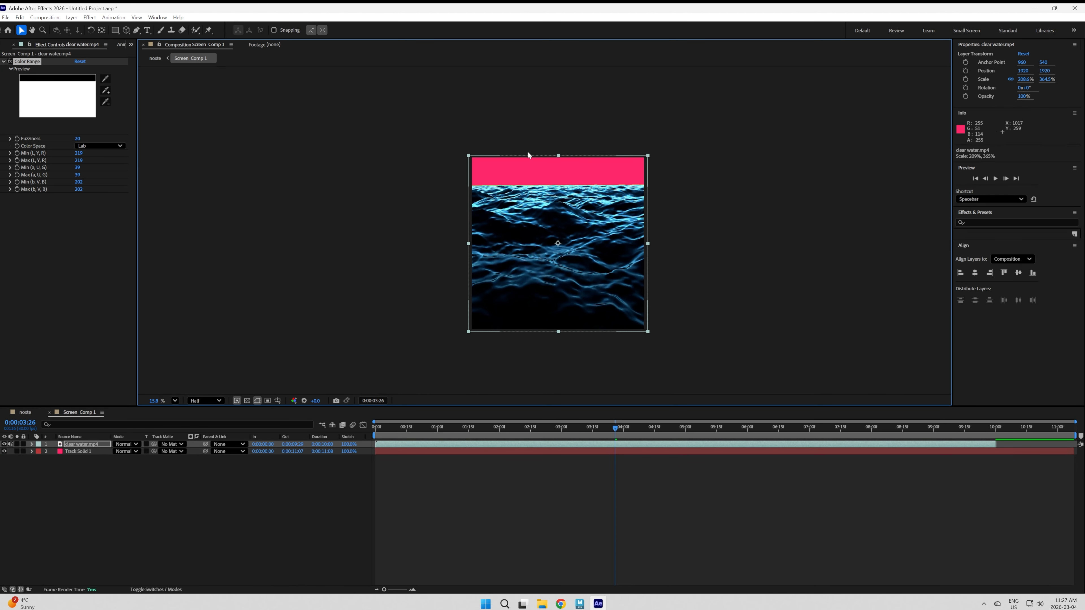
Adjust the Color Range Fuzziness to clean up the green fringe along the water's horizon
left_click_drag(78, 140, 91, 140)
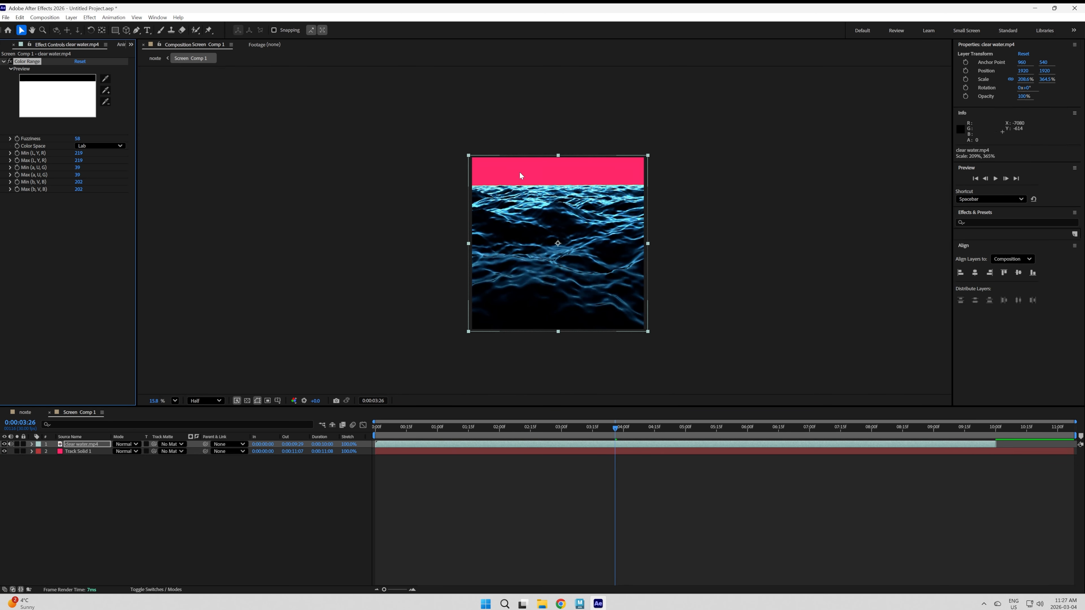
scroll(556, 181, "up", 5)
scroll(550, 190, "up", 5)
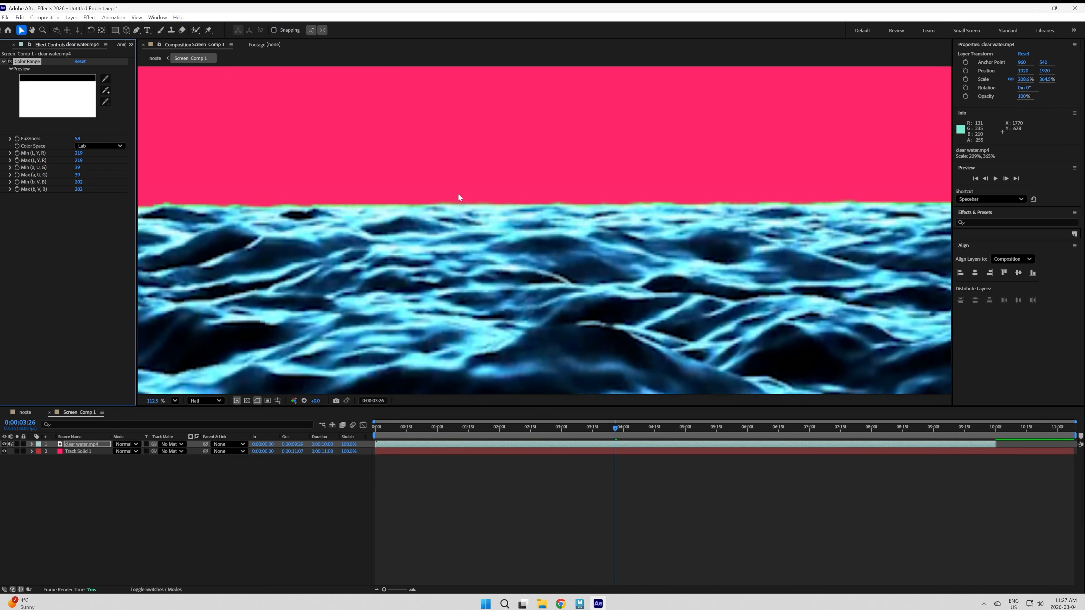
left_click_drag(79, 141, 132, 139)
left_click_drag(103, 140, 93, 154)
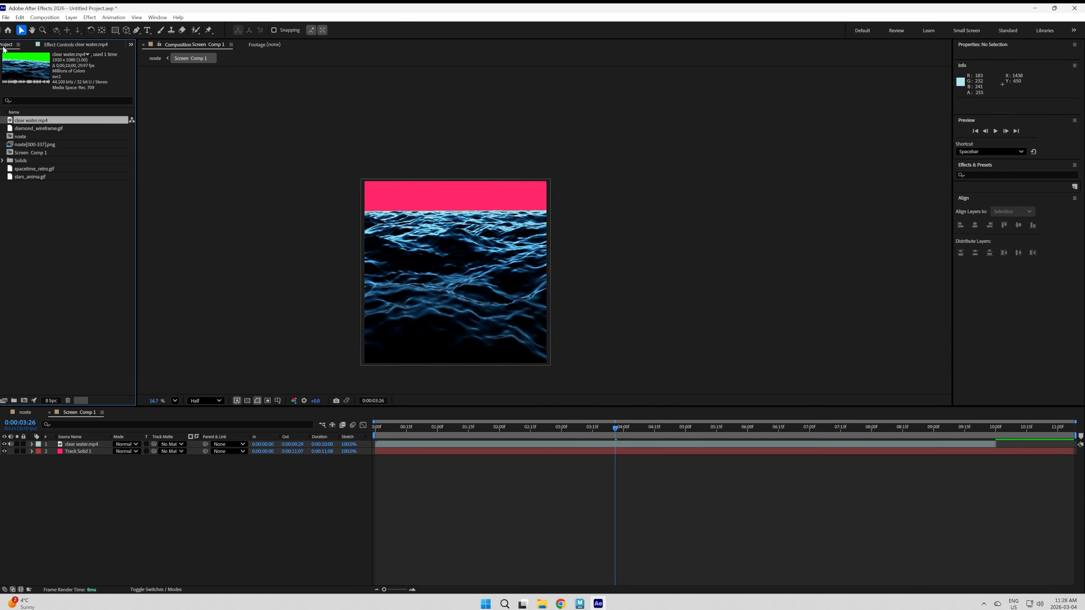
Add diamond_wireframe.gif as the top layer, scale it to about 556% by 535%, and position it at about 1968, 1413
left_click(46, 129)
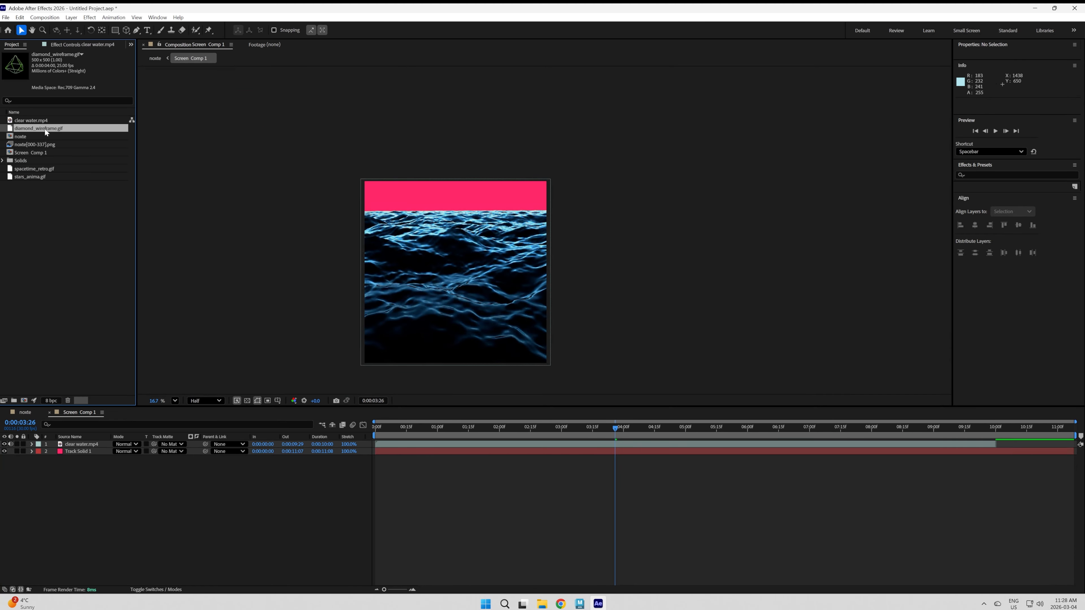
left_click_drag(44, 128, 81, 443)
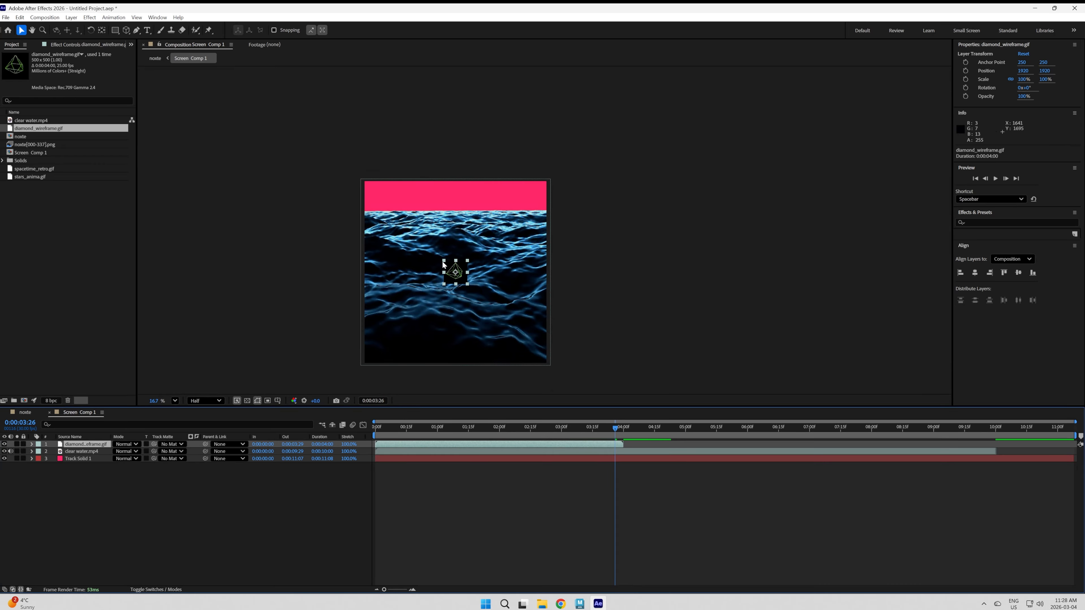
left_click_drag(443, 265, 415, 222)
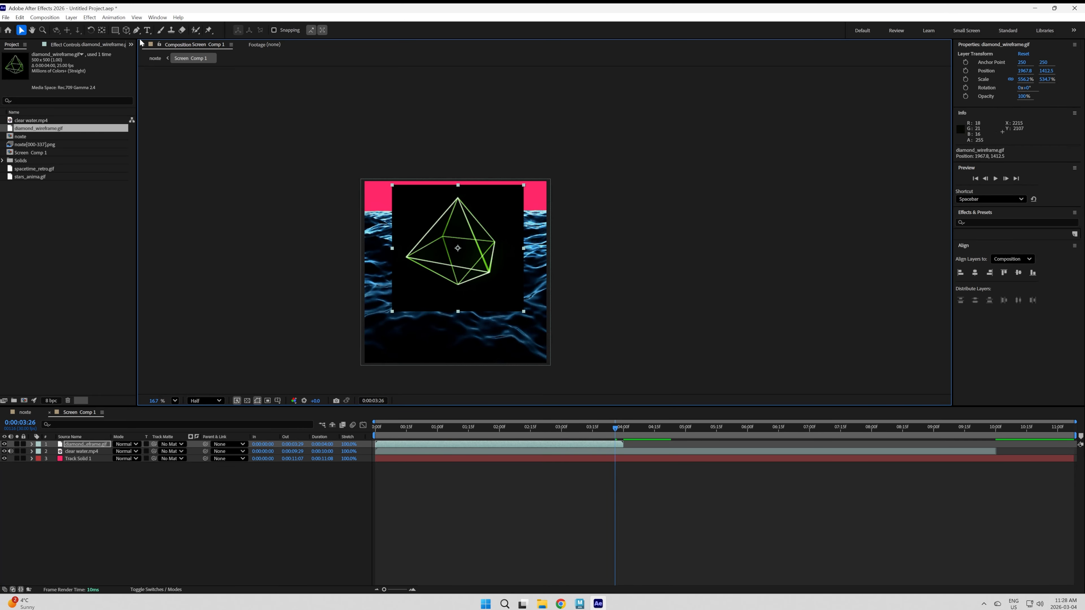
Apply the Color Range keying effect to diamond_wireframe.gif and sample its black background as the key colour
left_click(90, 17)
left_click(105, 38)
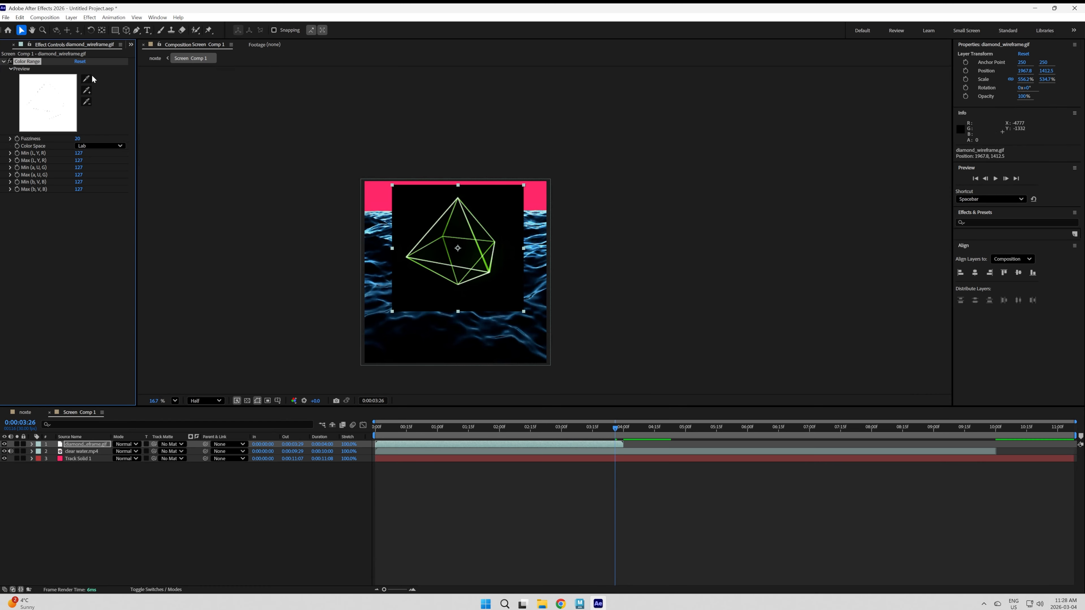
left_click(409, 195)
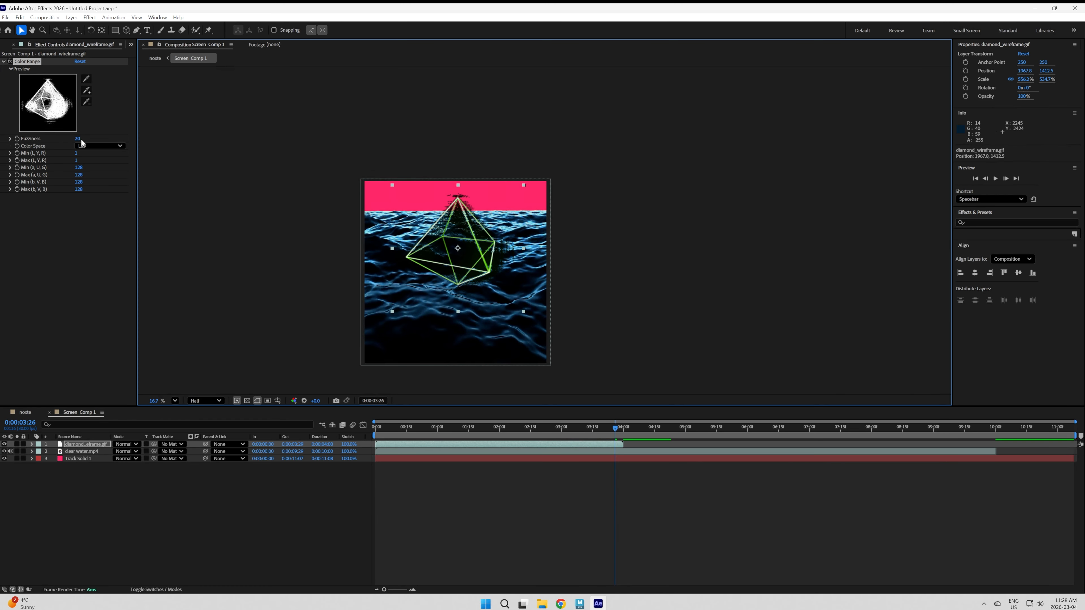
Set the wireframe's Color Range Fuzziness to 190 and Min (L, Y, R) to 24, and preview the composition from the start
left_click_drag(78, 138, 151, 138)
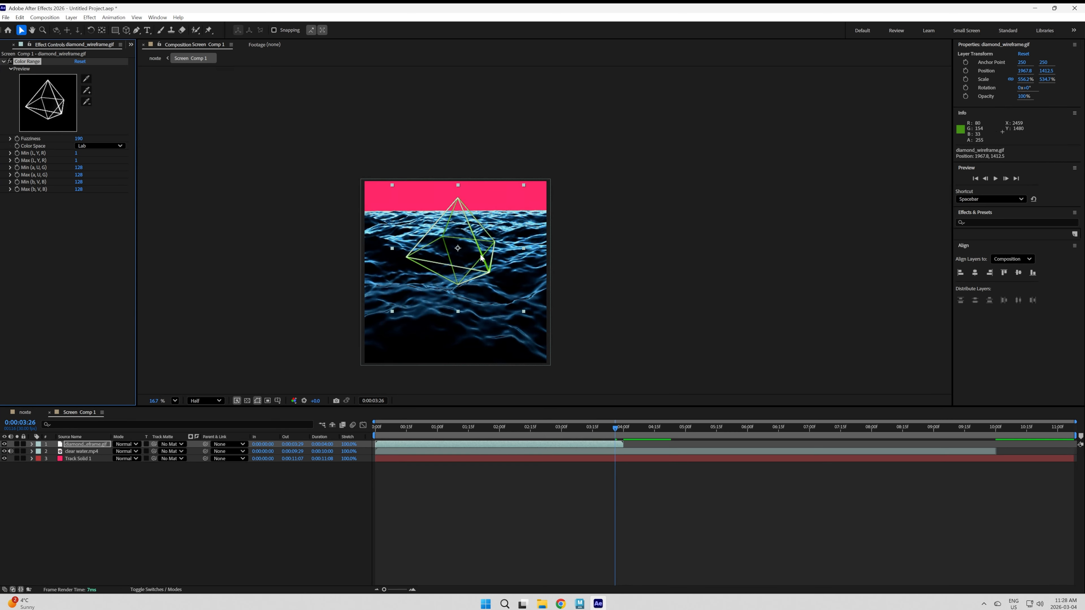
left_click_drag(78, 157, 88, 157)
left_click_drag(606, 437, 375, 431)
key("space")
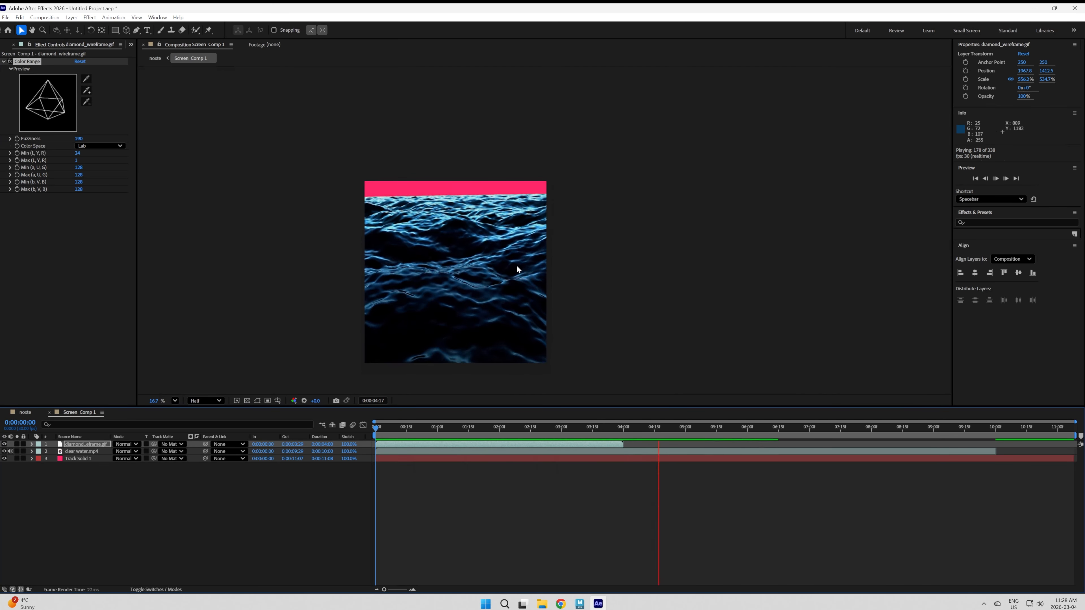
key("space")
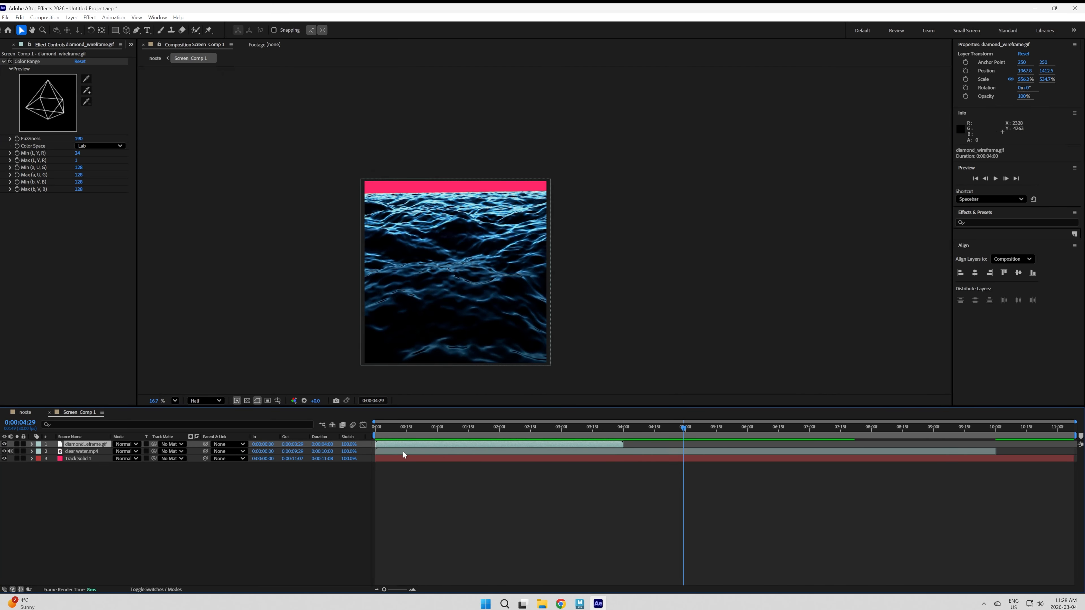
Enable time remapping on diamond_wireframe.gif and add the expression loopOut() to its Time Remap property
left_click(70, 18)
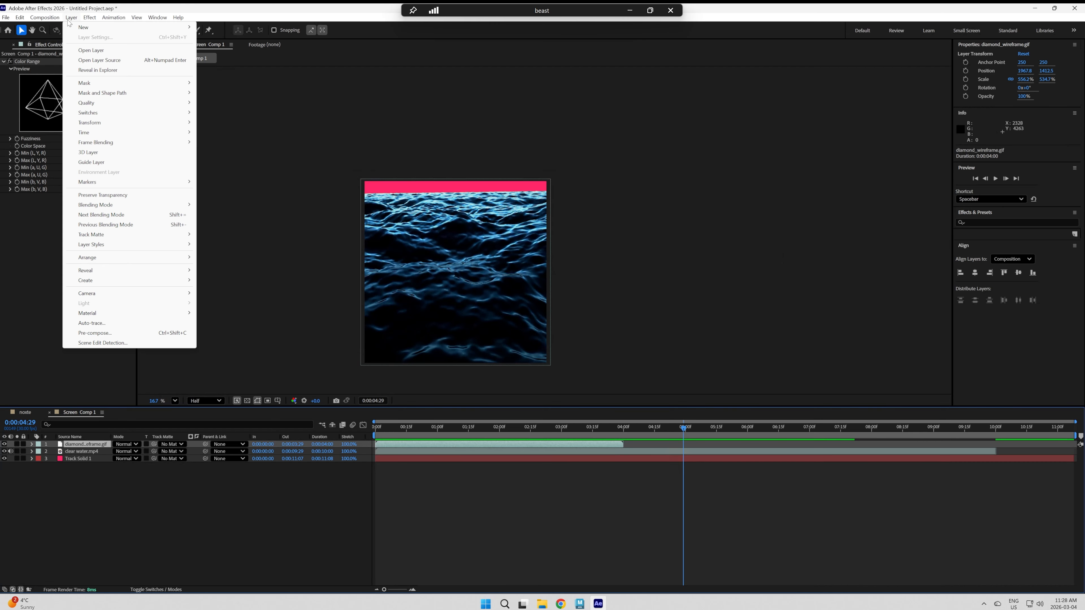
mouse_move(171, 133)
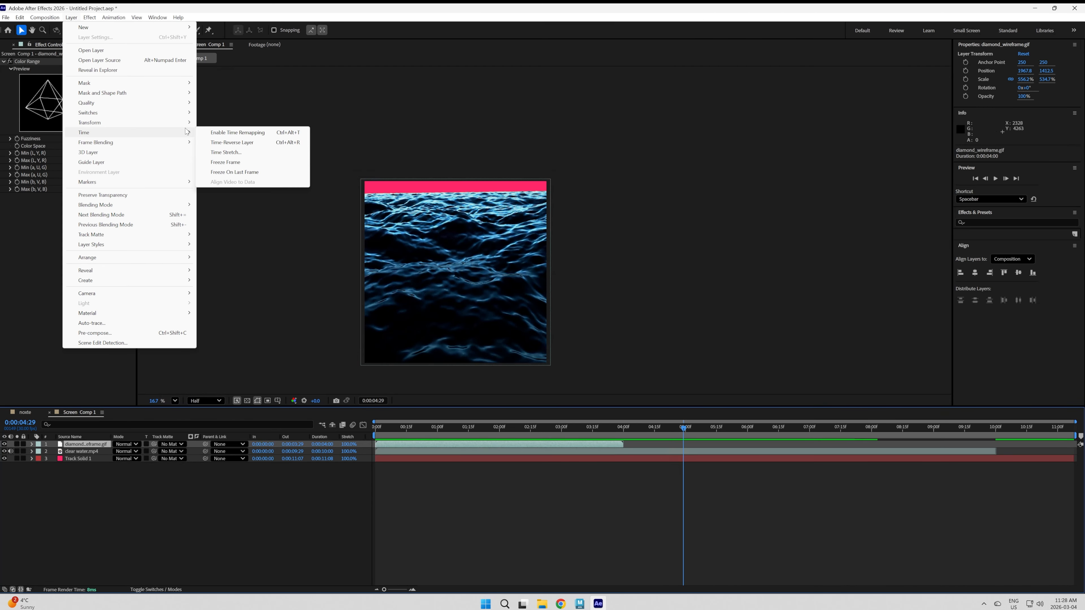
left_click(239, 135)
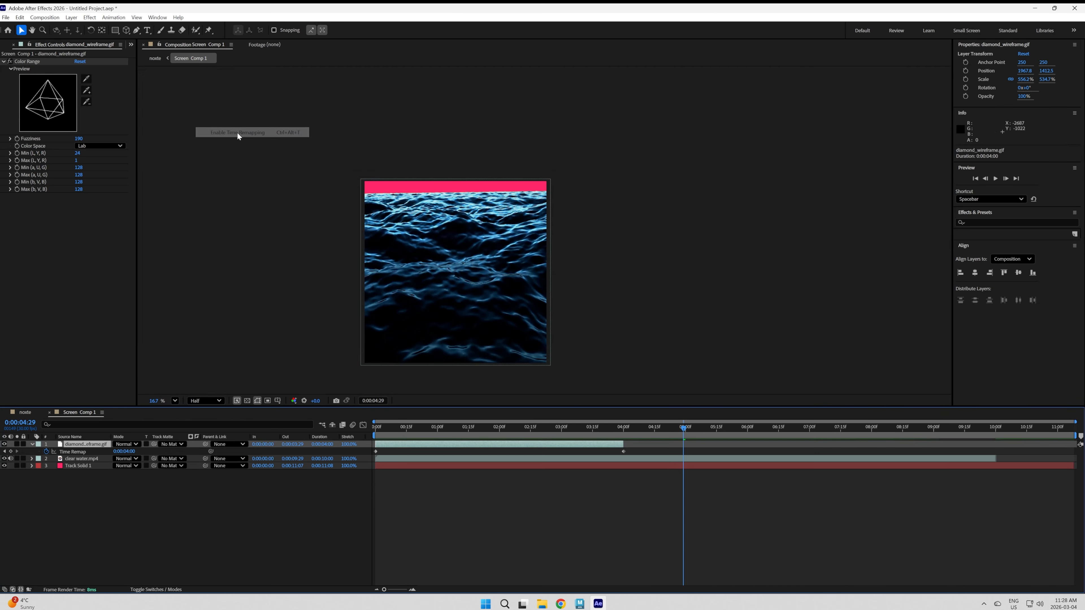
left_click(46, 451, "alt")
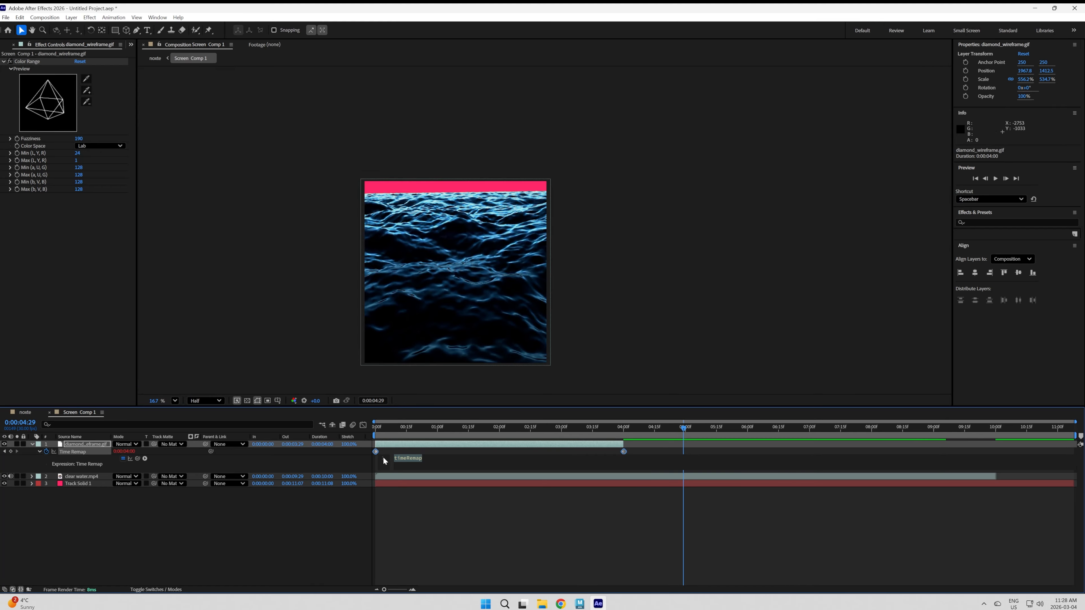
left_click(432, 460)
double_click(431, 460)
type("loop")
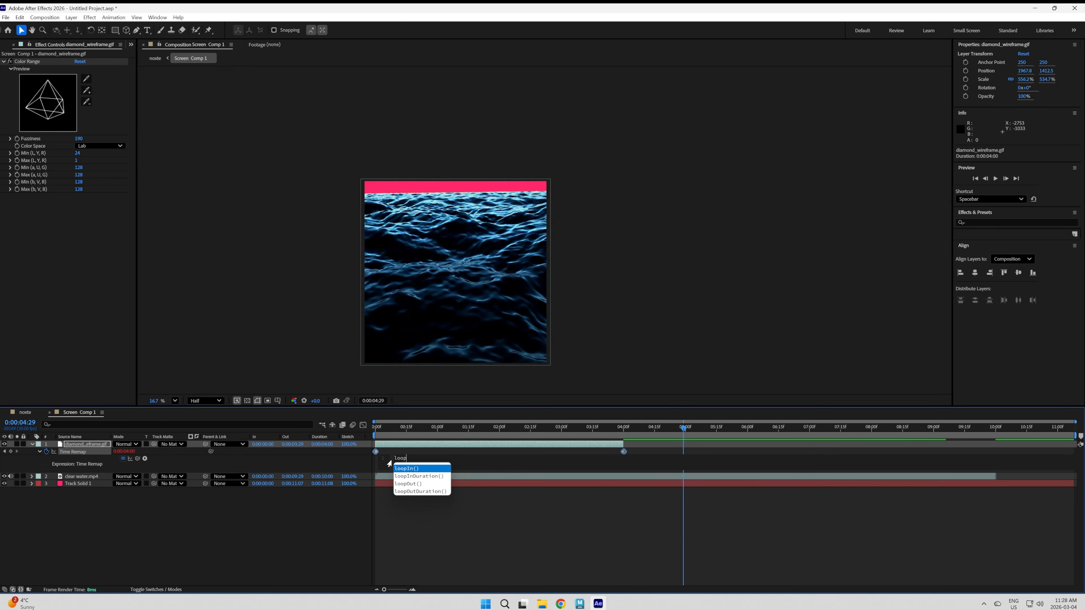
left_click(420, 484)
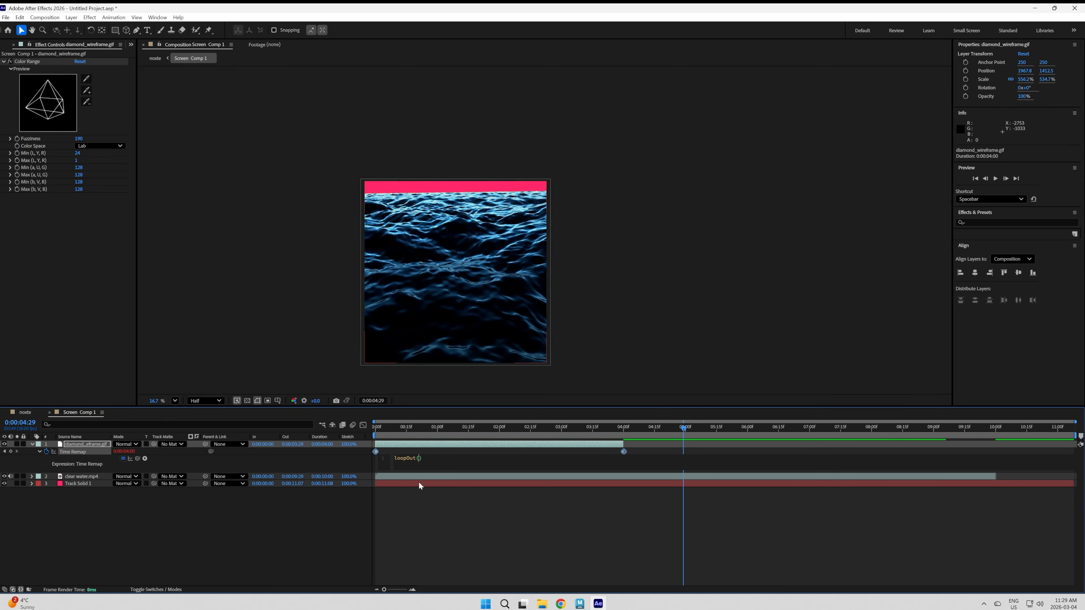
left_click(432, 465)
Extend the diamond_wireframe.gif layer to the end of the composition and preview the looping animation from the start
left_click_drag(621, 445, 1059, 444)
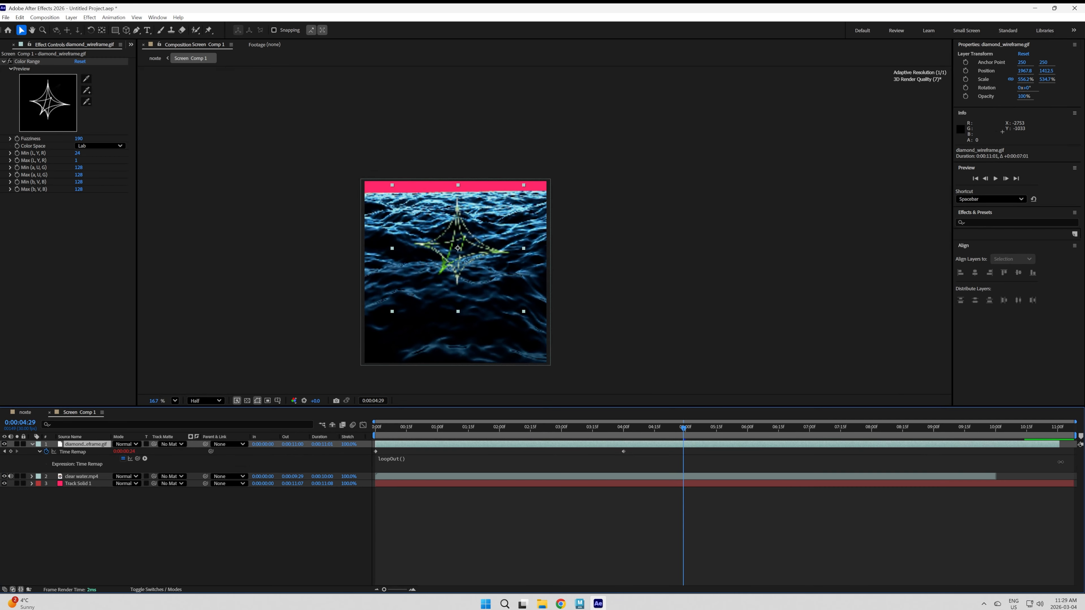
left_click(373, 428)
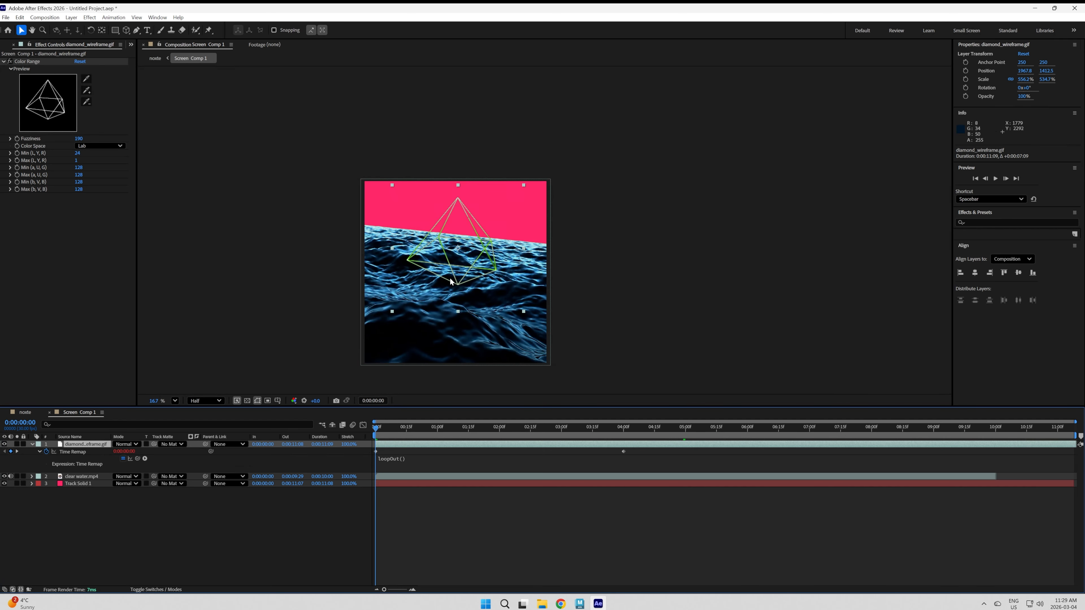
key("space")
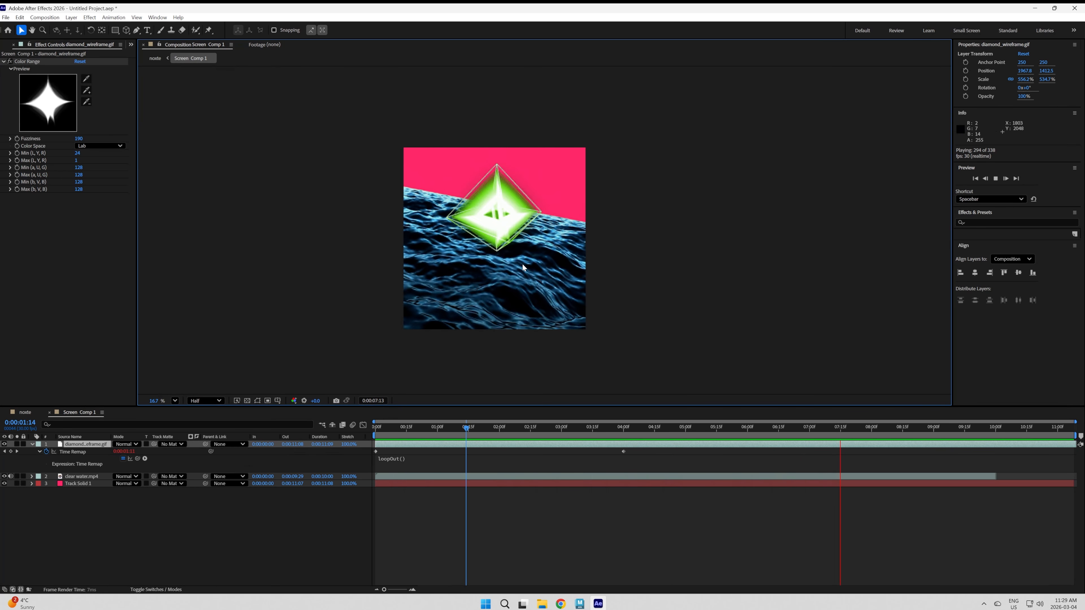
key("space")
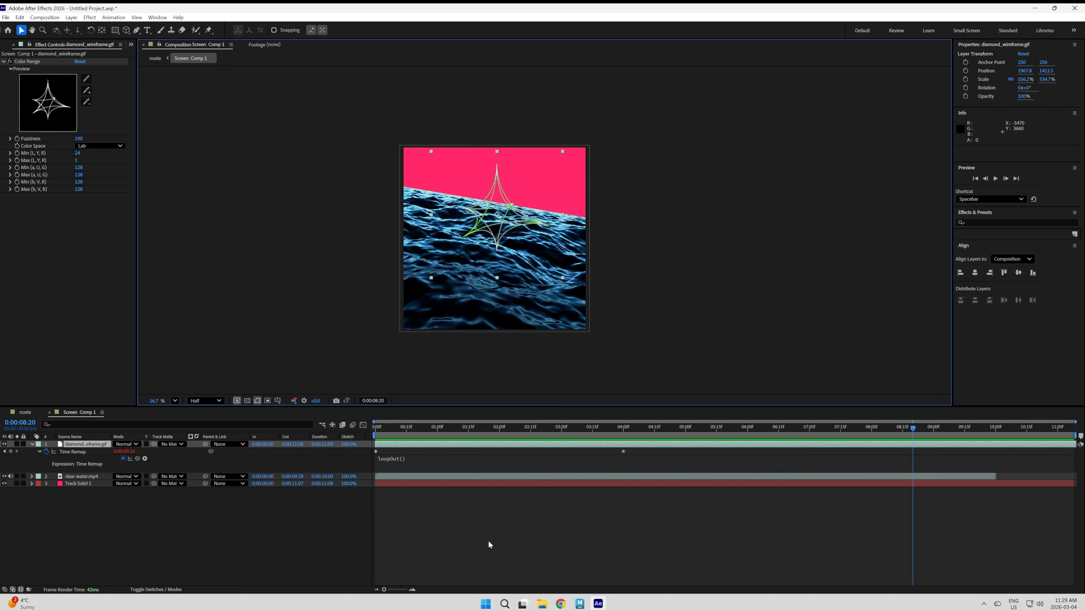
Add stars_anima.gif as the top layer, scale it to about 770% by 837%, and position it at about 1938, 618
left_click(5, 46)
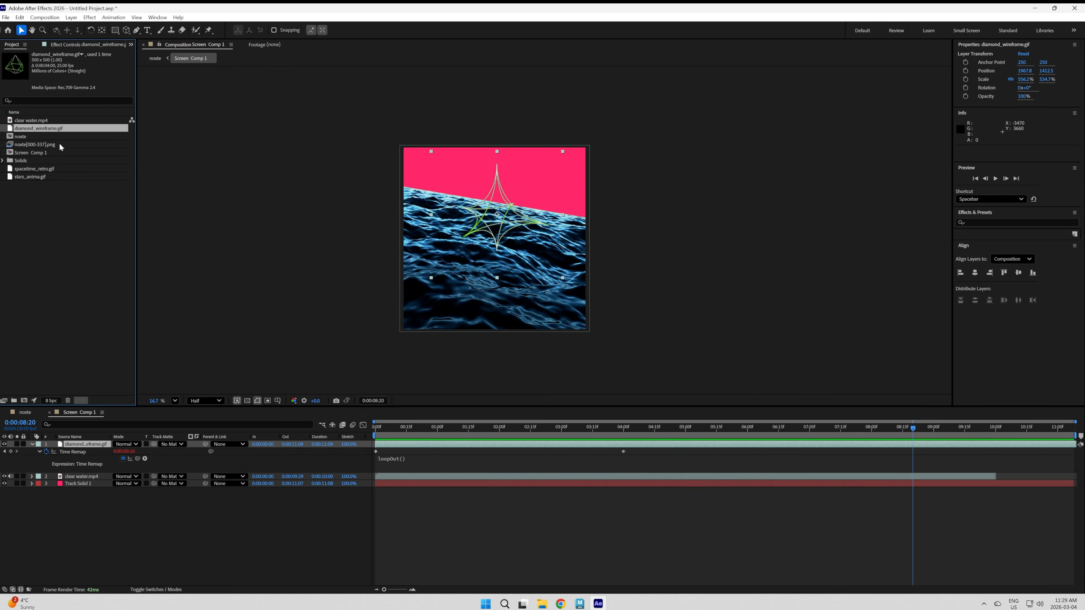
left_click(38, 171)
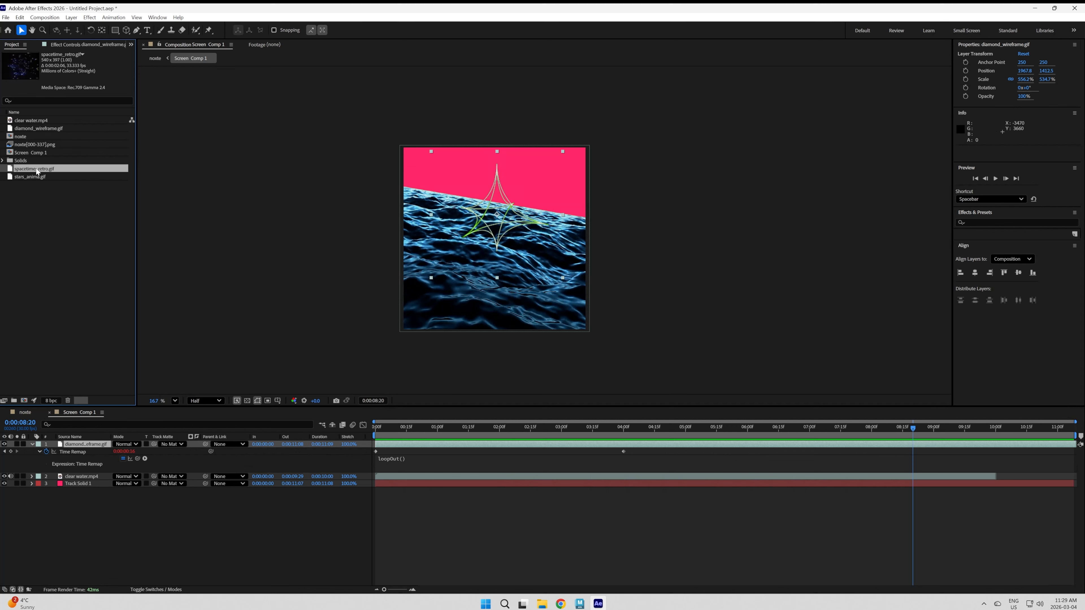
left_click(36, 178)
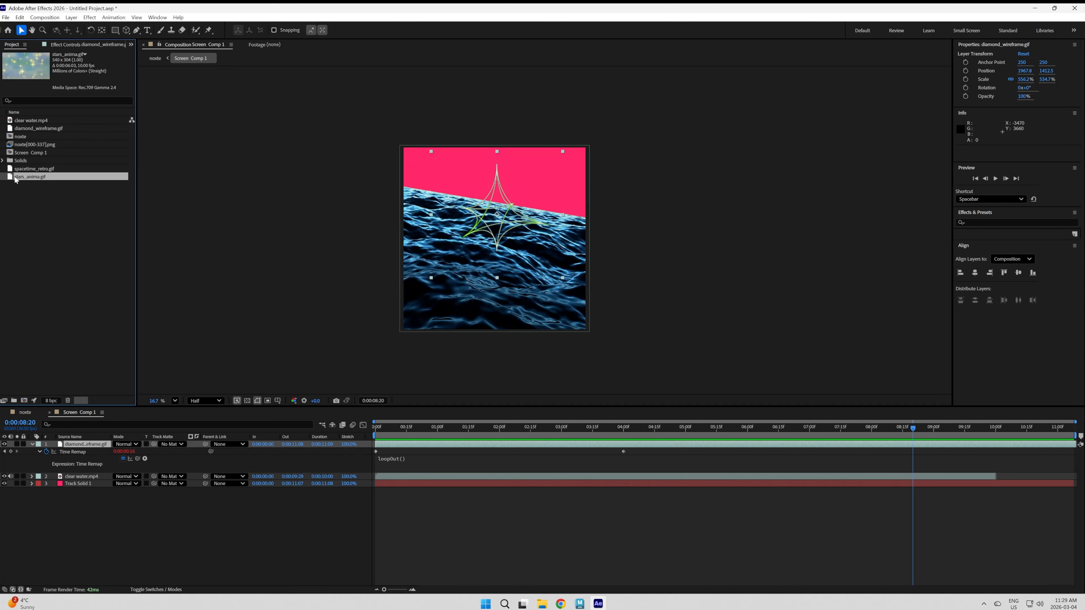
left_click_drag(16, 179, 63, 486)
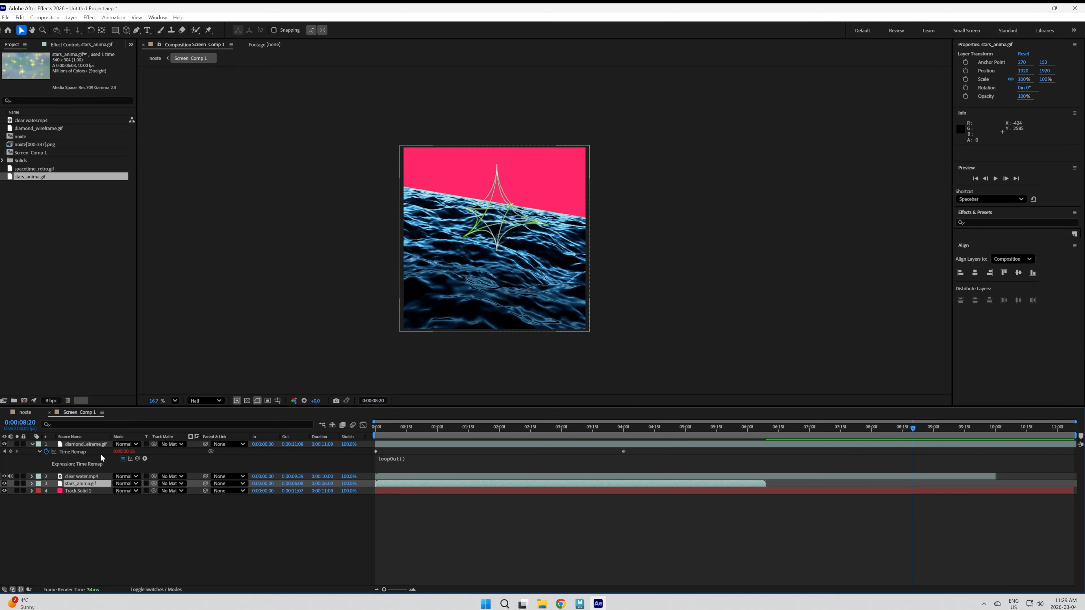
left_click_drag(69, 484, 68, 443)
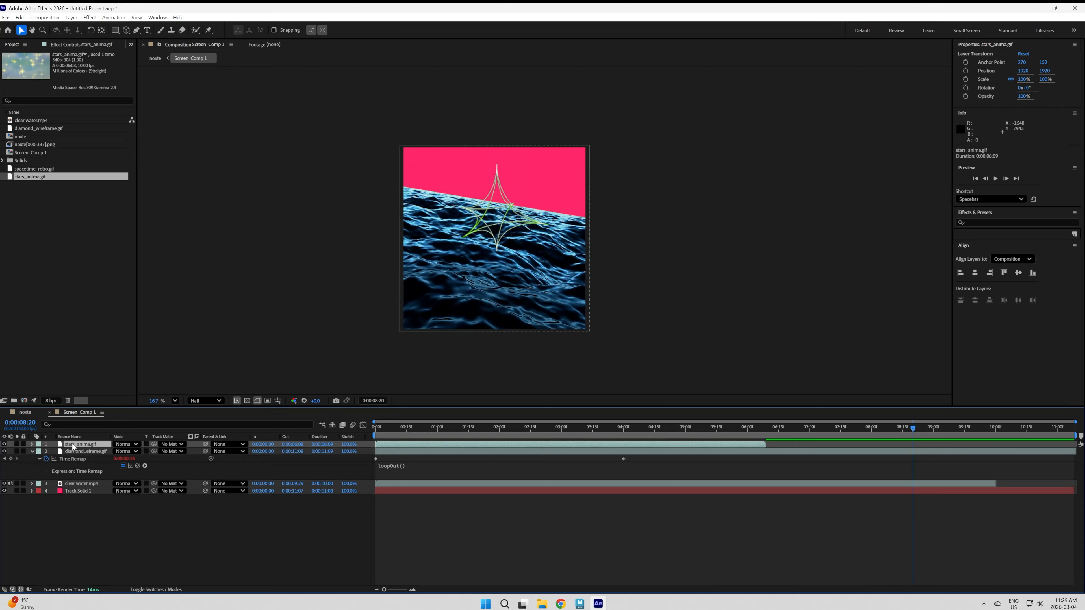
left_click(402, 428)
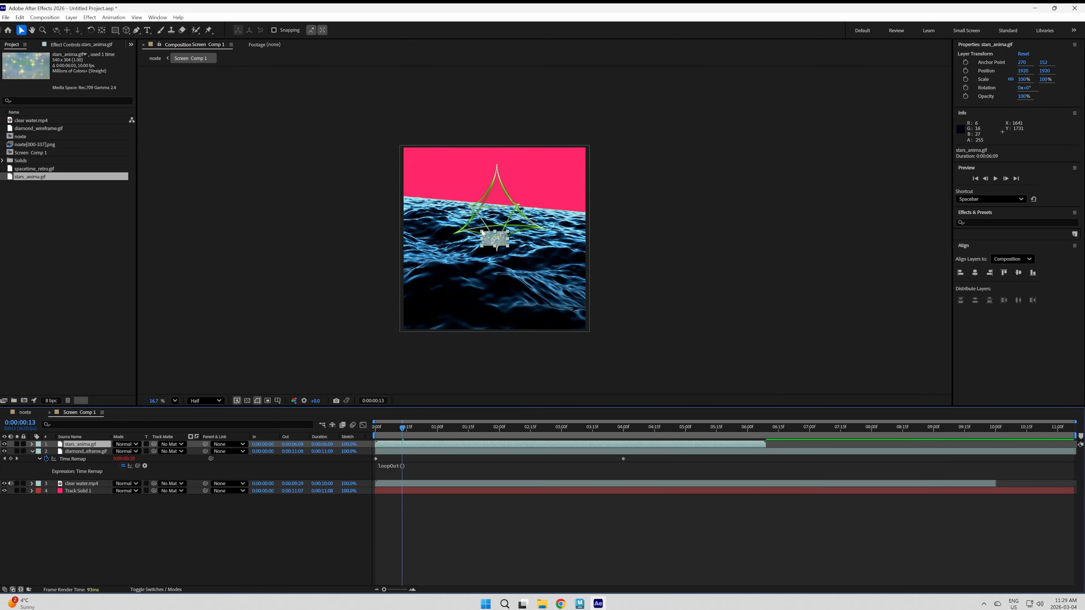
left_click_drag(482, 231, 395, 176)
left_click_drag(443, 242, 443, 180)
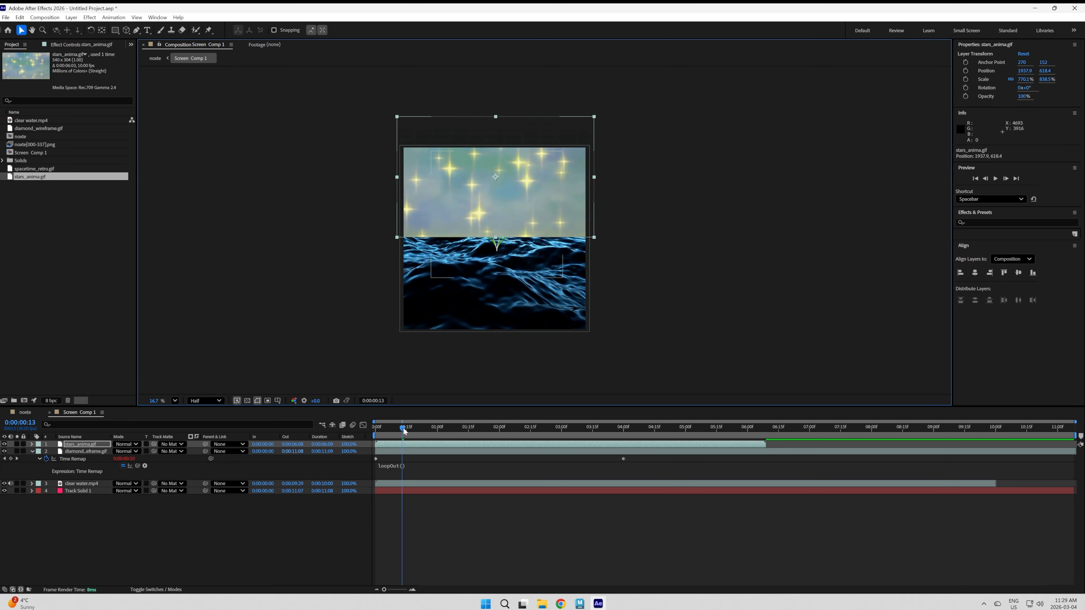
Move the stars_anima.gif layer directly beneath clear water.mp4 so it fills the keyed sky, and play a preview
key("space")
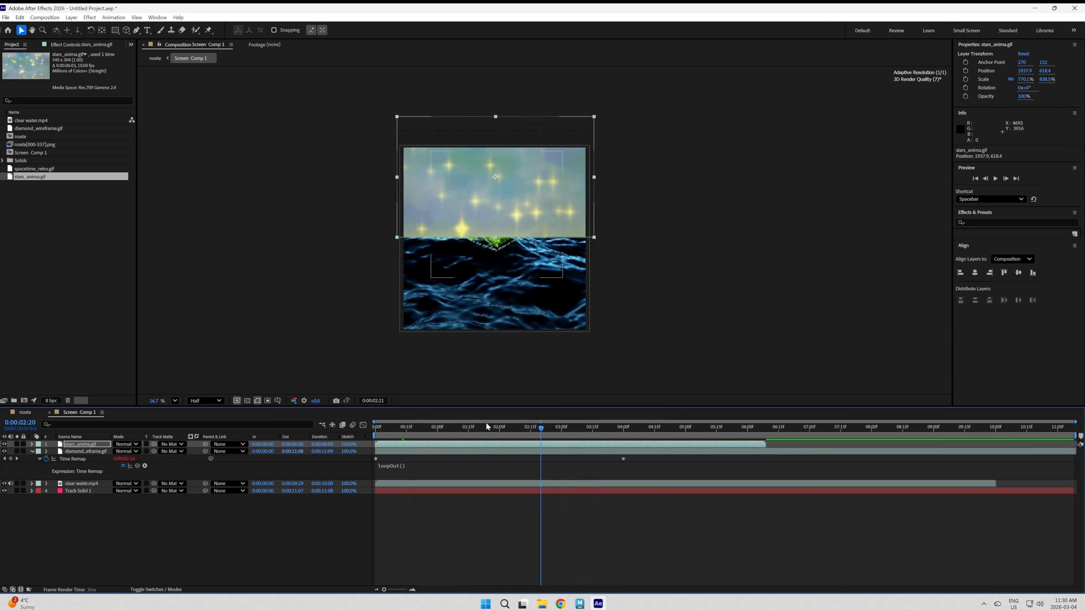
key("space")
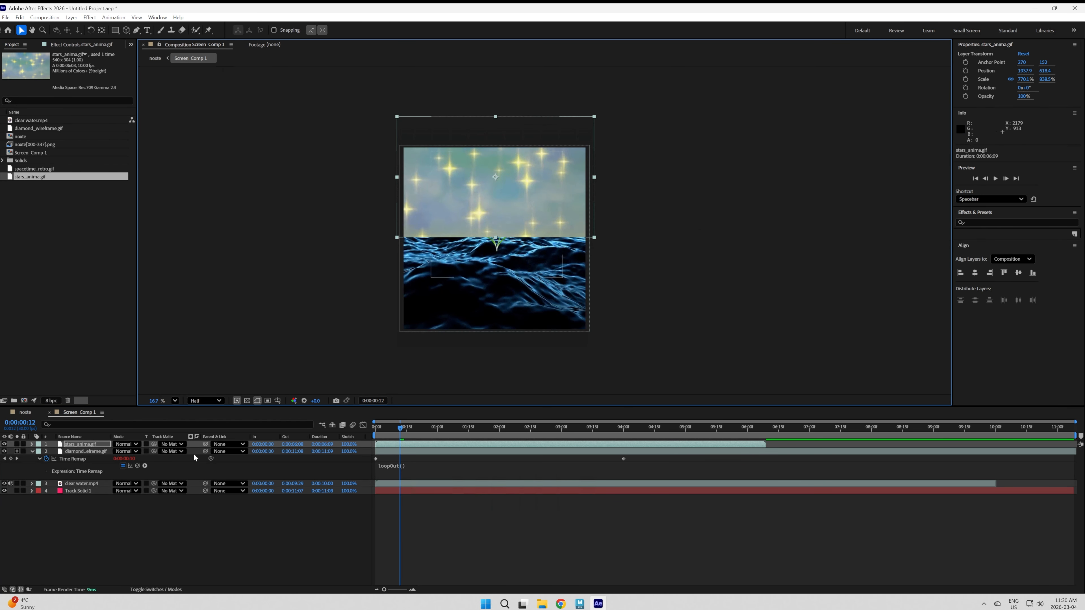
left_click_drag(92, 449, 91, 487)
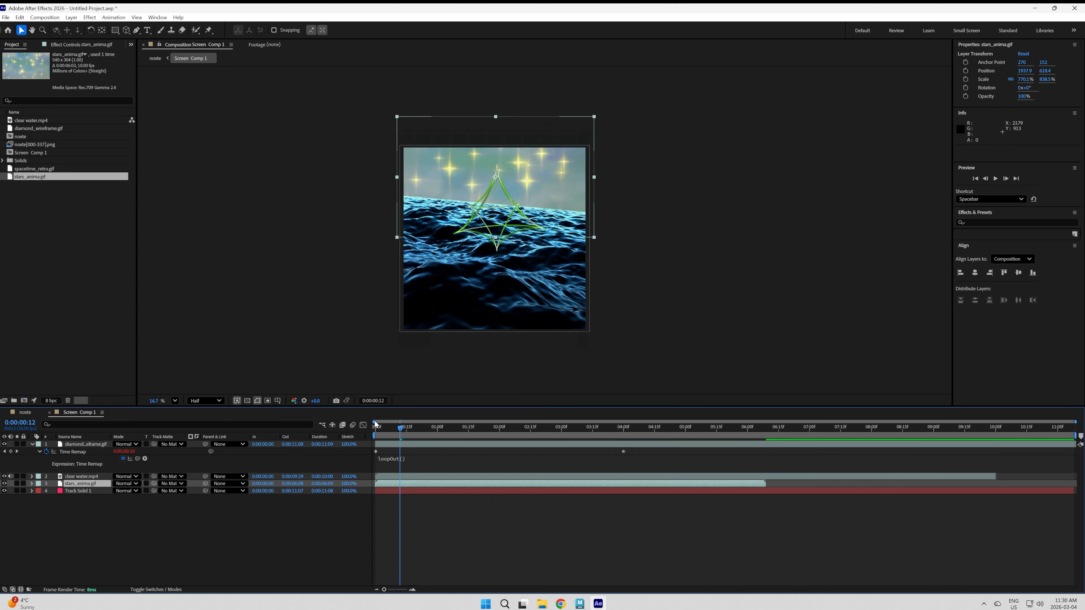
key("space")
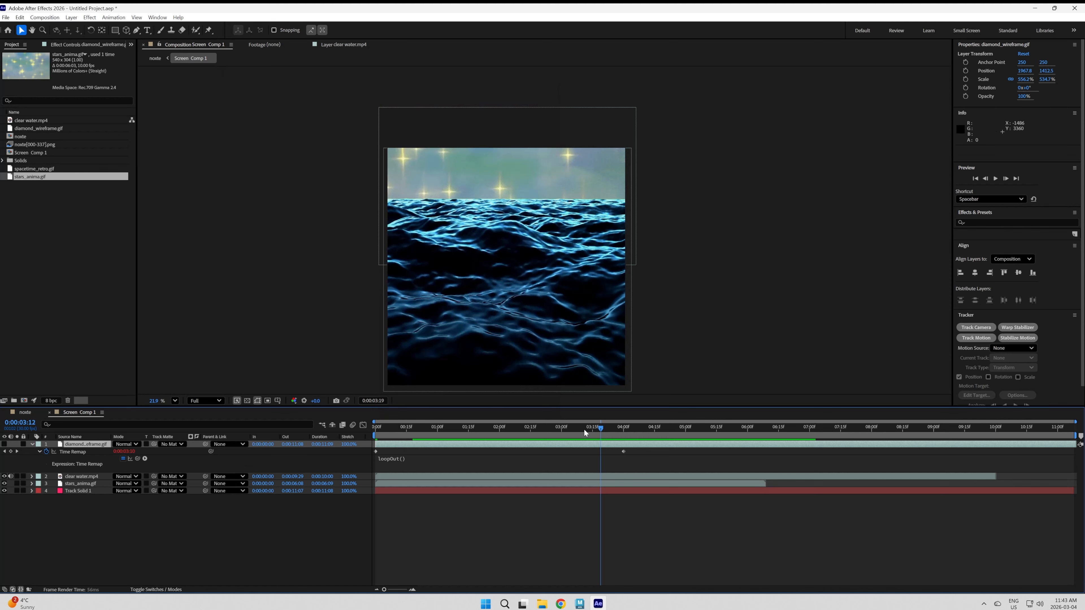
Enable time remapping on stars_anima.gif and add the expression loopOut() to its Time Remap property
left_click(81, 476)
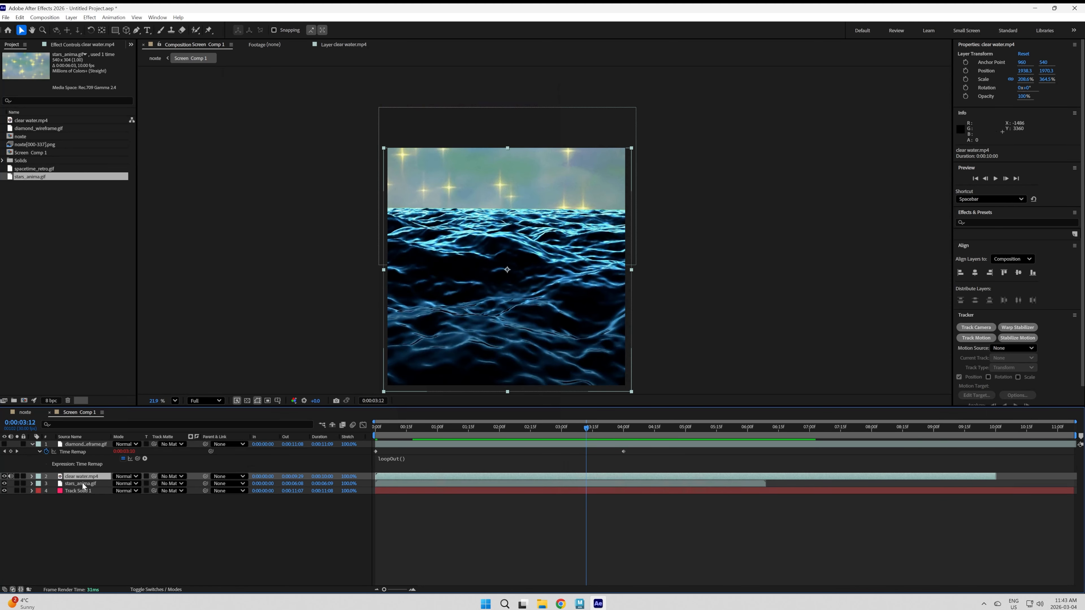
left_click(81, 483)
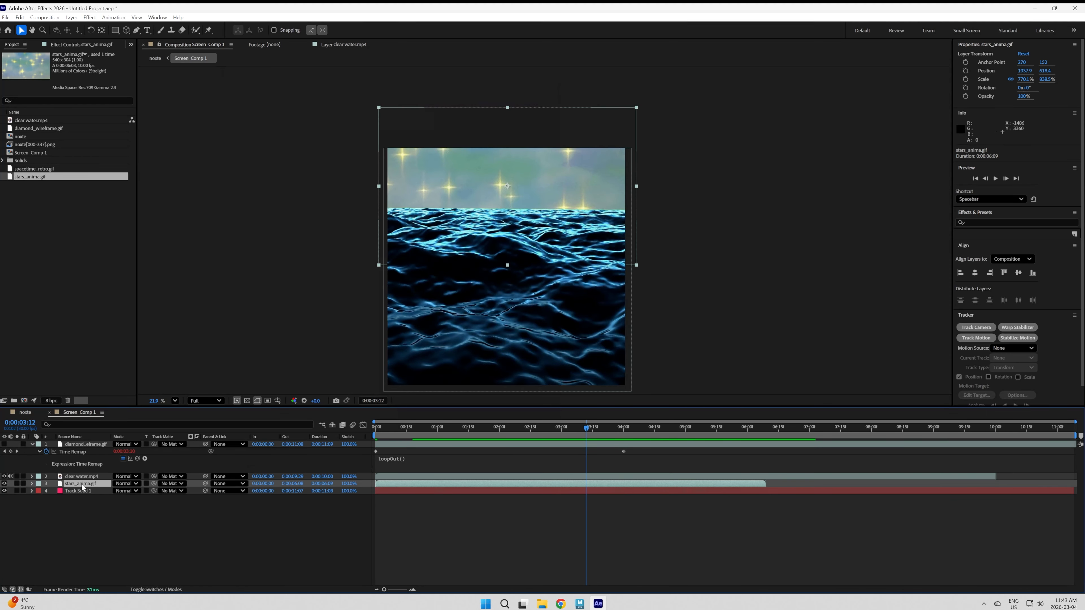
left_click(32, 484)
left_click(90, 17)
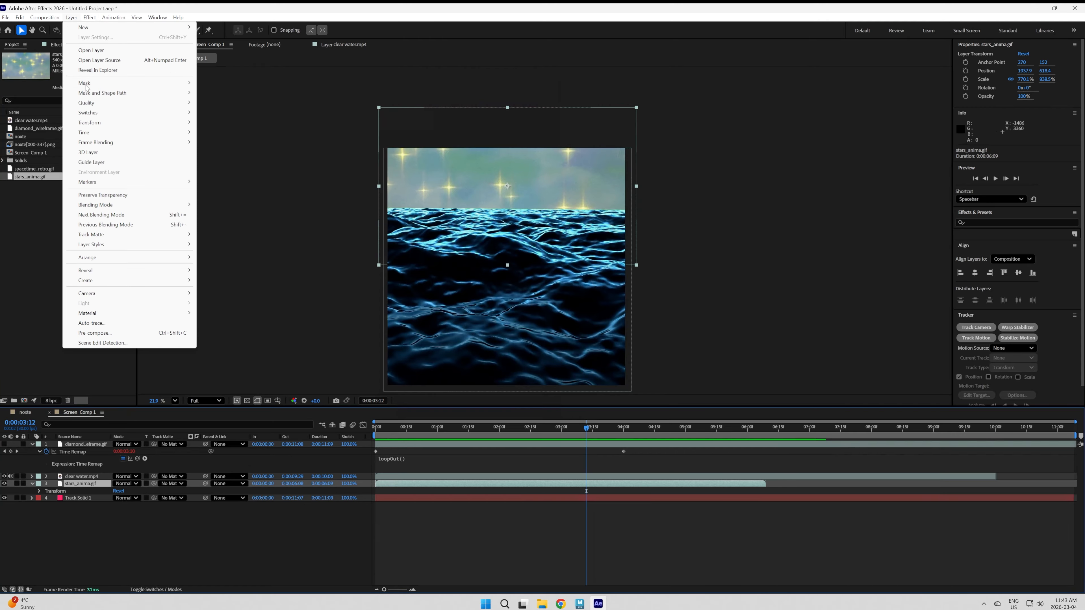
left_click(71, 18)
left_click(71, 18)
mouse_move(84, 133)
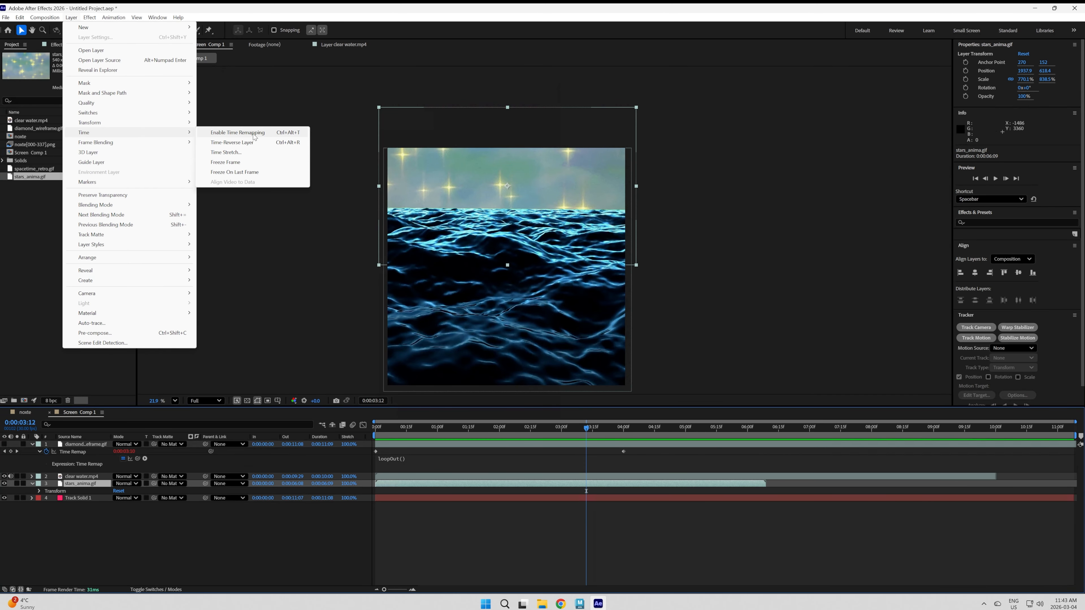
left_click(237, 133)
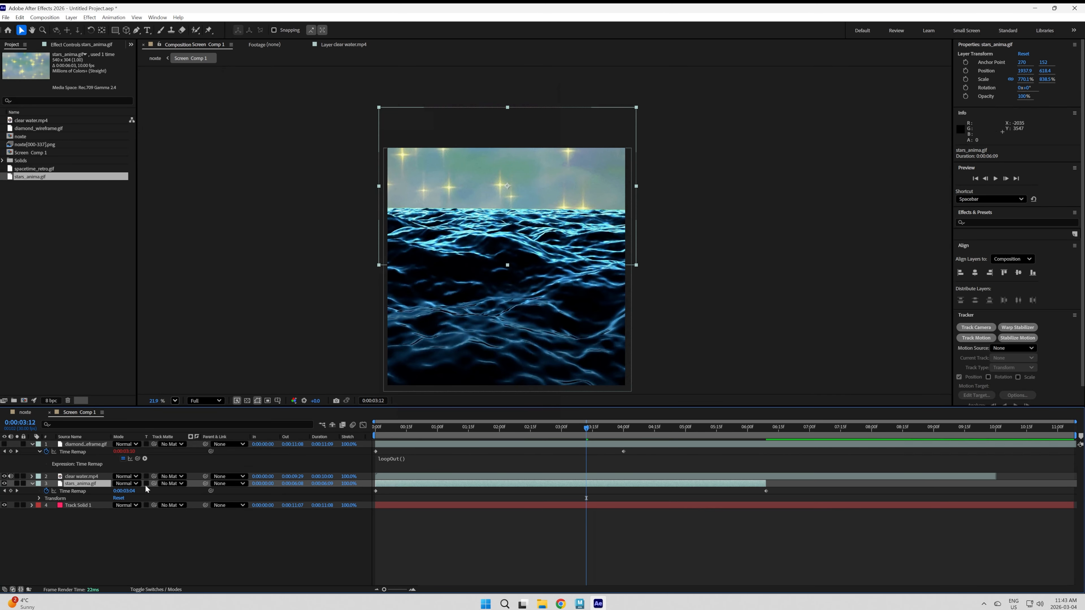
left_click(47, 491, "alt")
type("loopOut(")
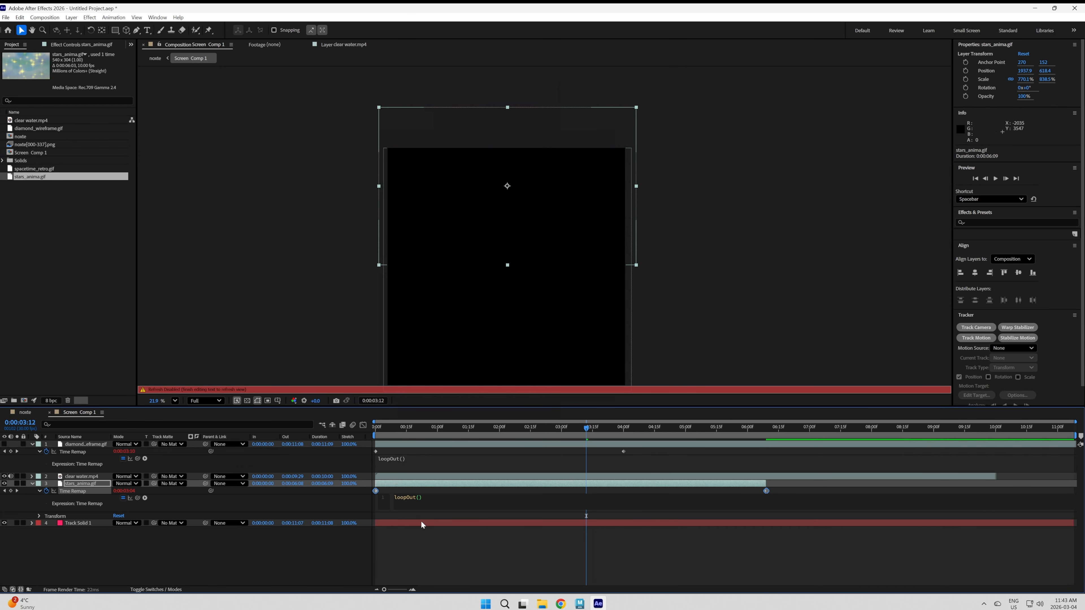
left_click(426, 539)
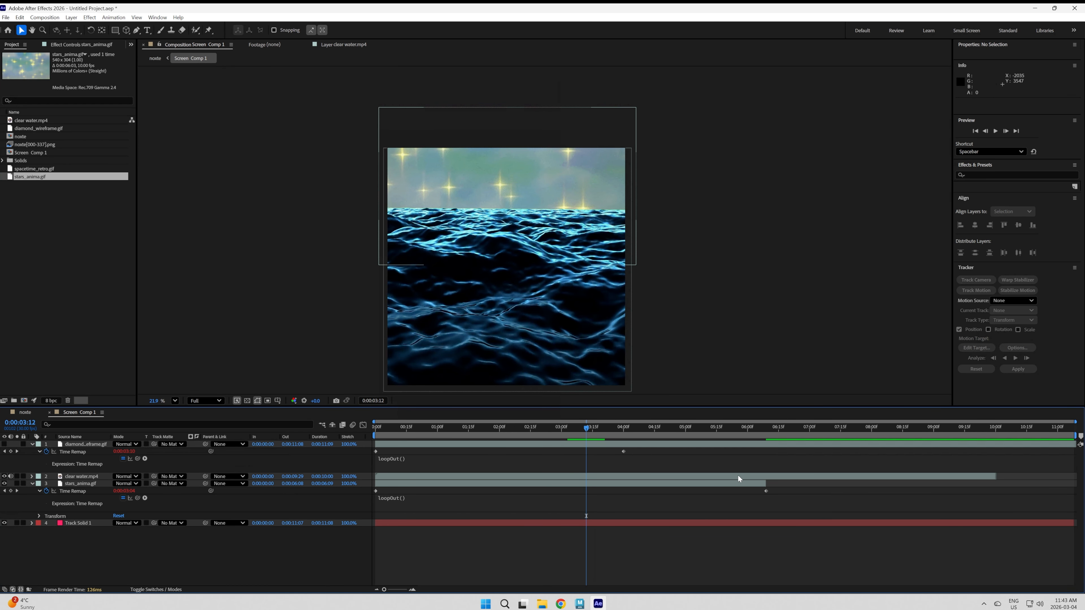
Extend stars_anima.gif to the end of clear water.mp4, end the work area at 0:00:09:29, and preview the loop
left_click_drag(764, 483, 996, 484)
left_click_drag(1076, 435, 1001, 437)
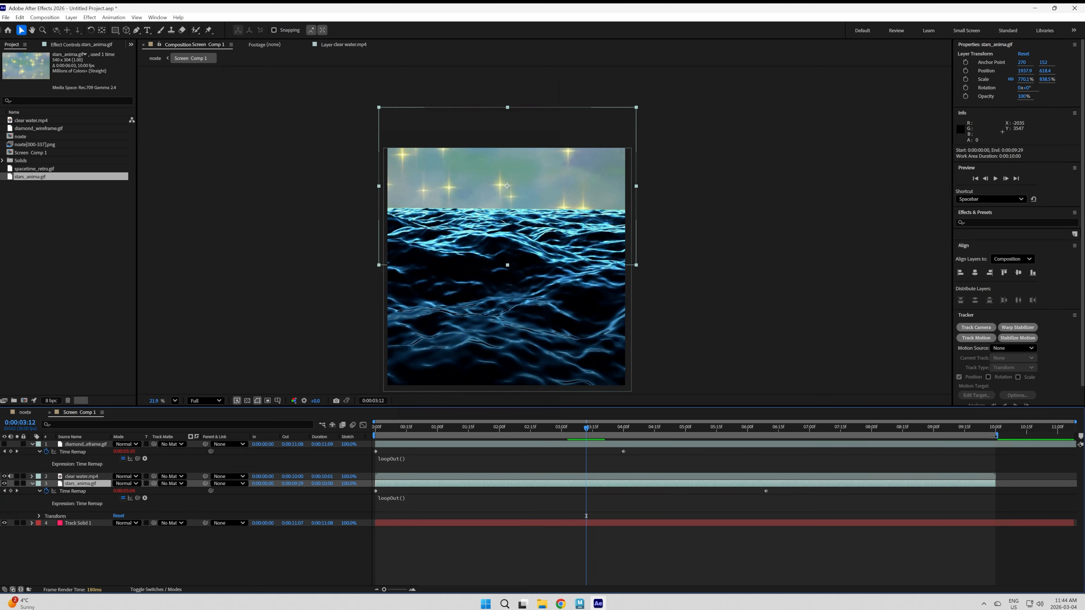
left_click(979, 428)
key("space")
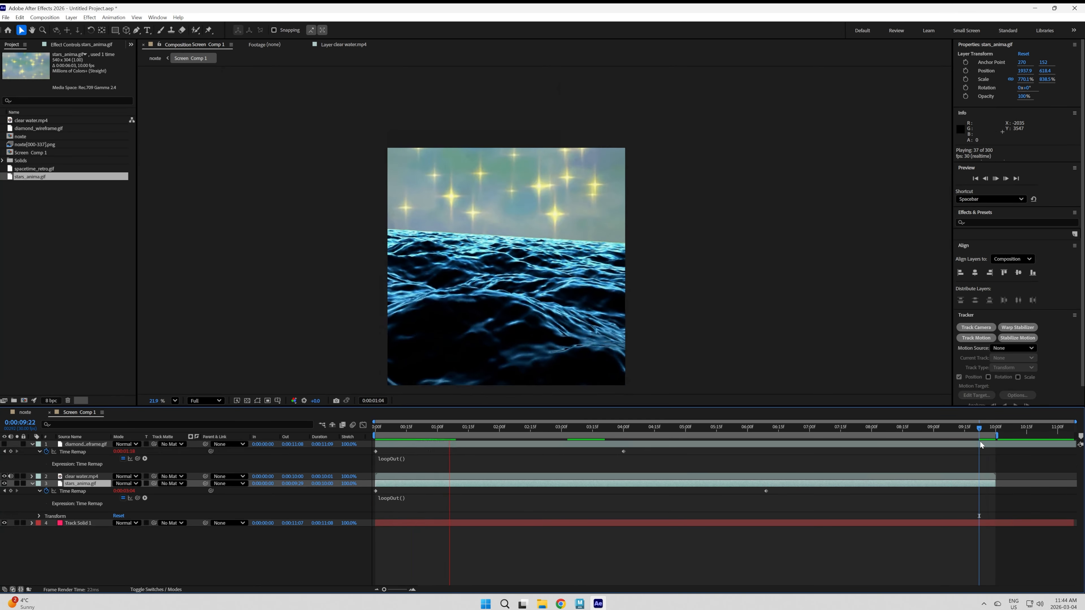
Return to the noxte composition and scrub to 0:00:07:16 to check the animated screen on the wall
left_click(72, 552)
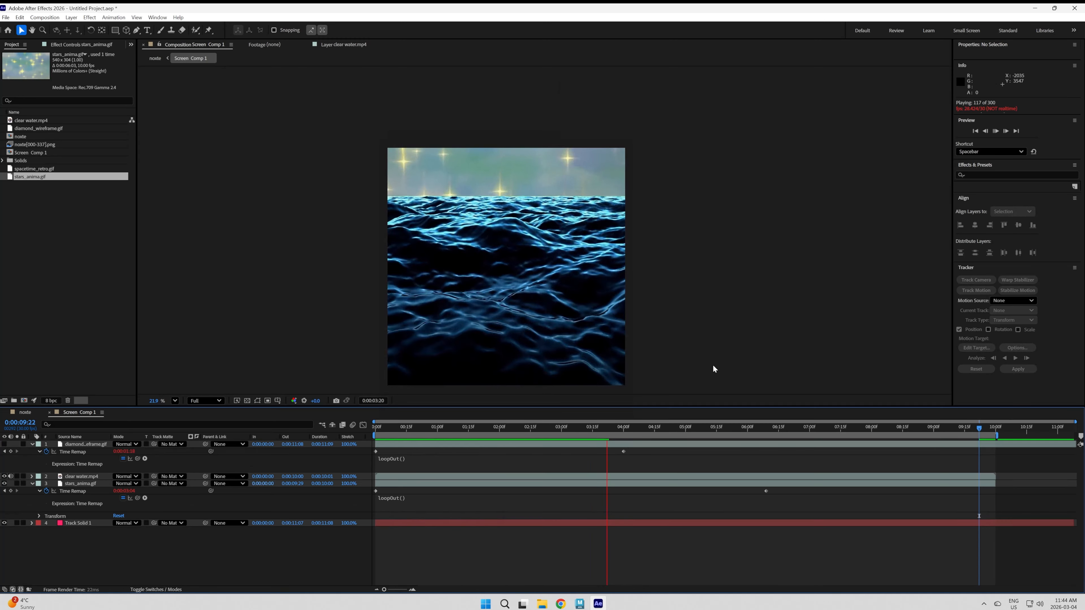
left_click(26, 413)
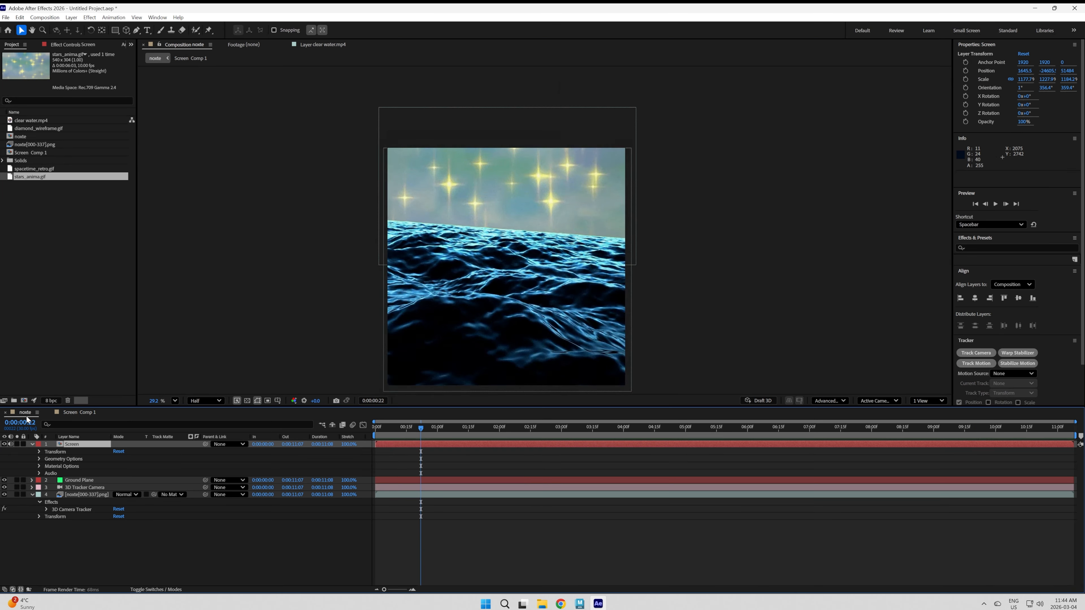
scroll(333, 274, "down", 1)
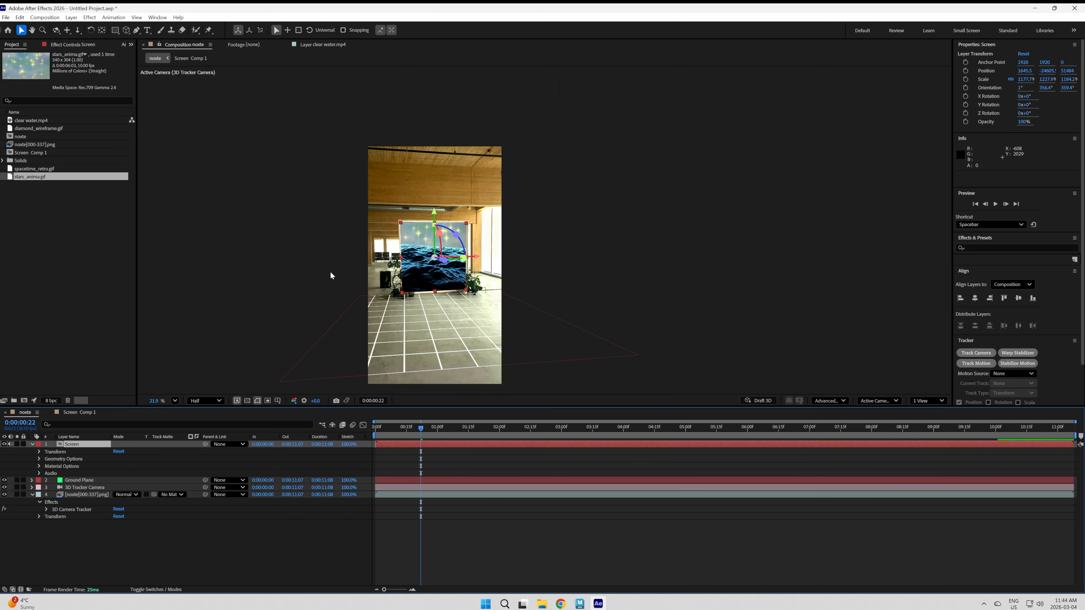
left_click_drag(373, 259, 432, 246)
left_click_drag(425, 431, 843, 444)
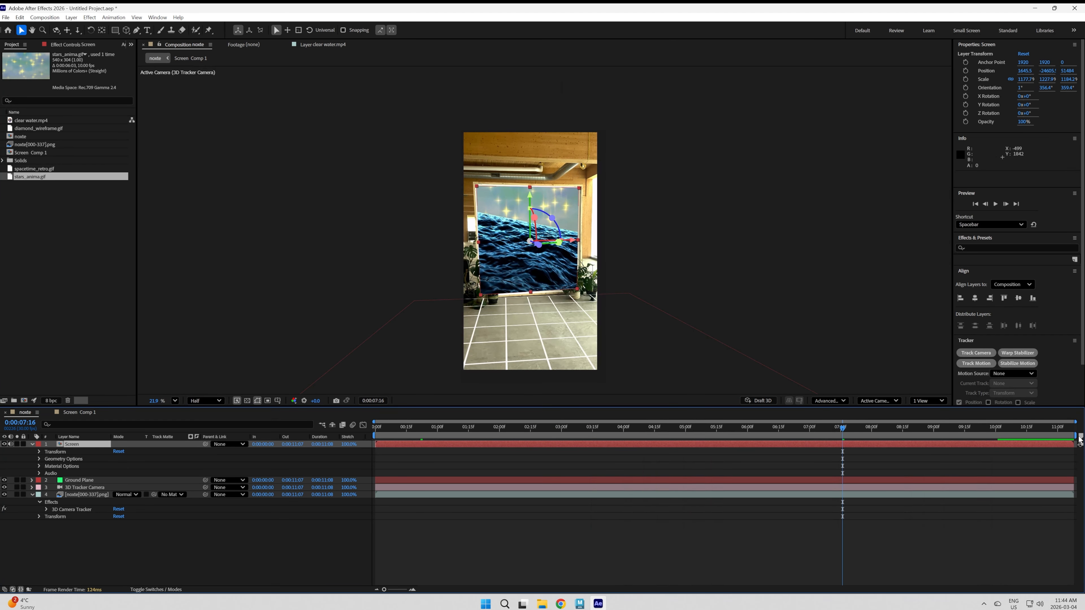
Set the duration of the noxte composition to 0:00:10:00
left_click(45, 17)
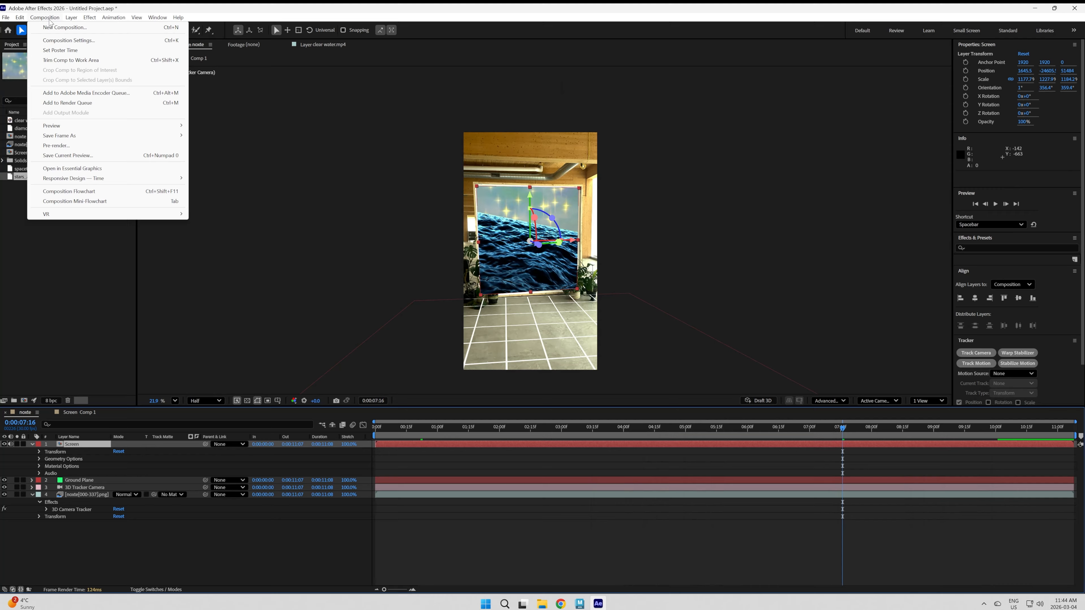
left_click(59, 40)
left_click(493, 349)
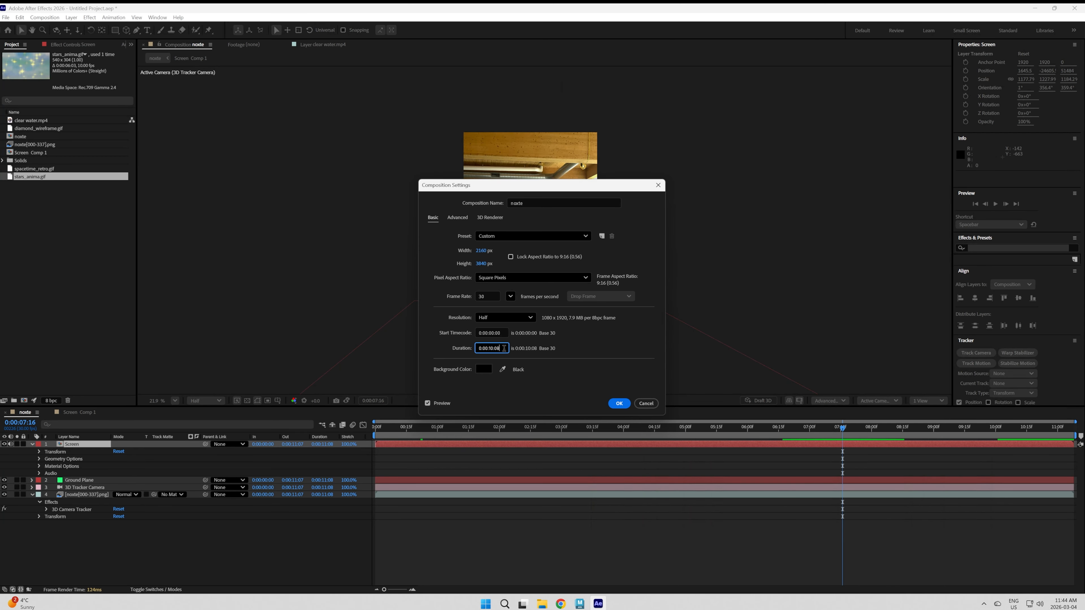
left_click(619, 404)
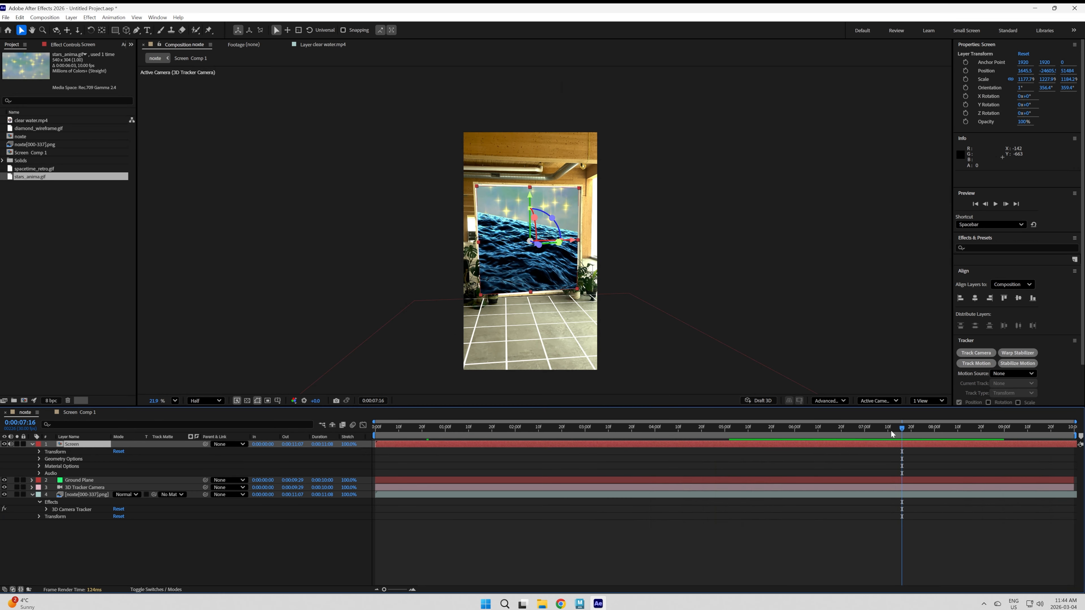
Go to 0:00:03:13 and add another copy of noxte[000-337].png as the top layer, above Screen
left_click_drag(911, 433, 615, 460)
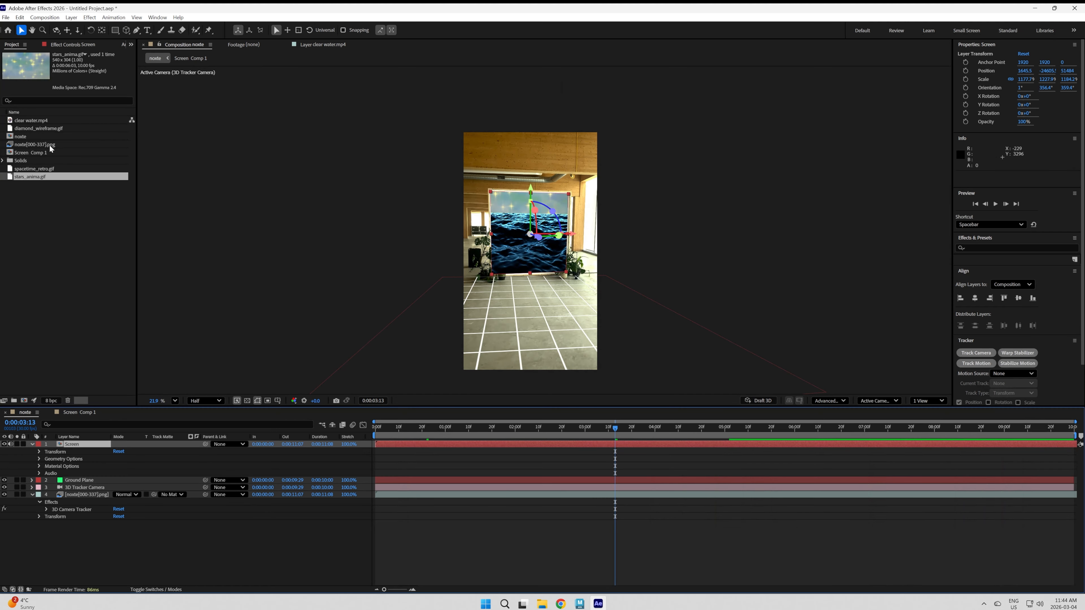
left_click(47, 145)
left_click_drag(14, 149, 79, 451)
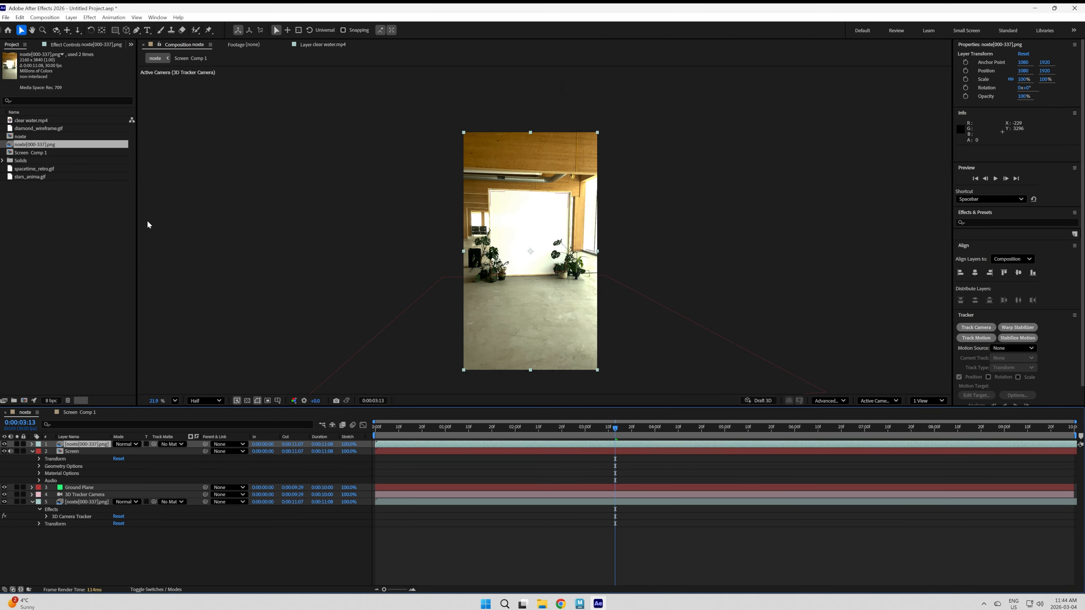
Apply Hue/Saturation to the top footage copy and set Master Saturation to -100
left_click(91, 19)
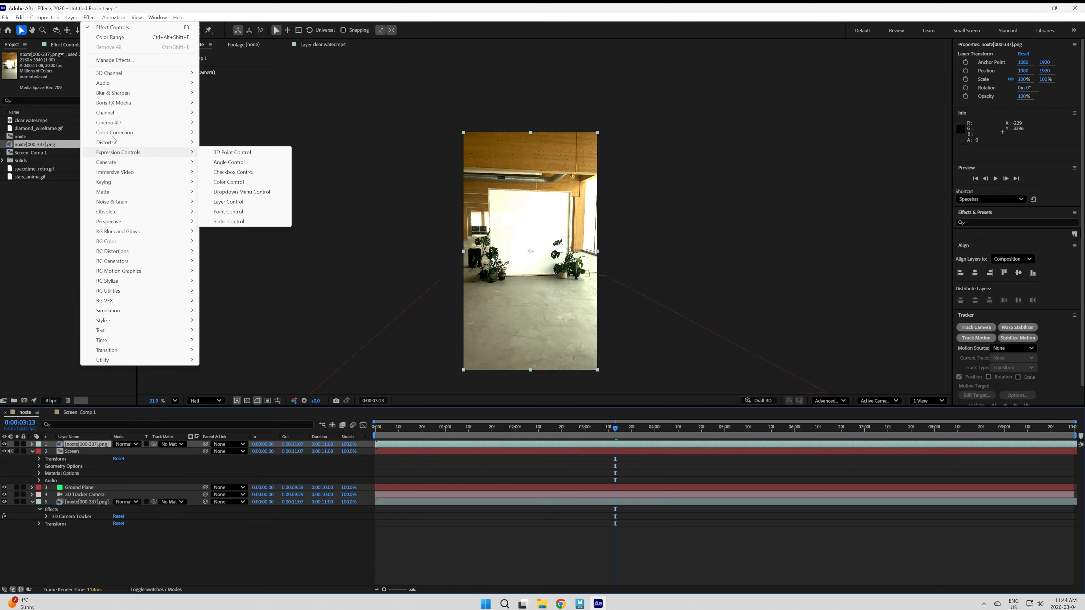
mouse_move(116, 135)
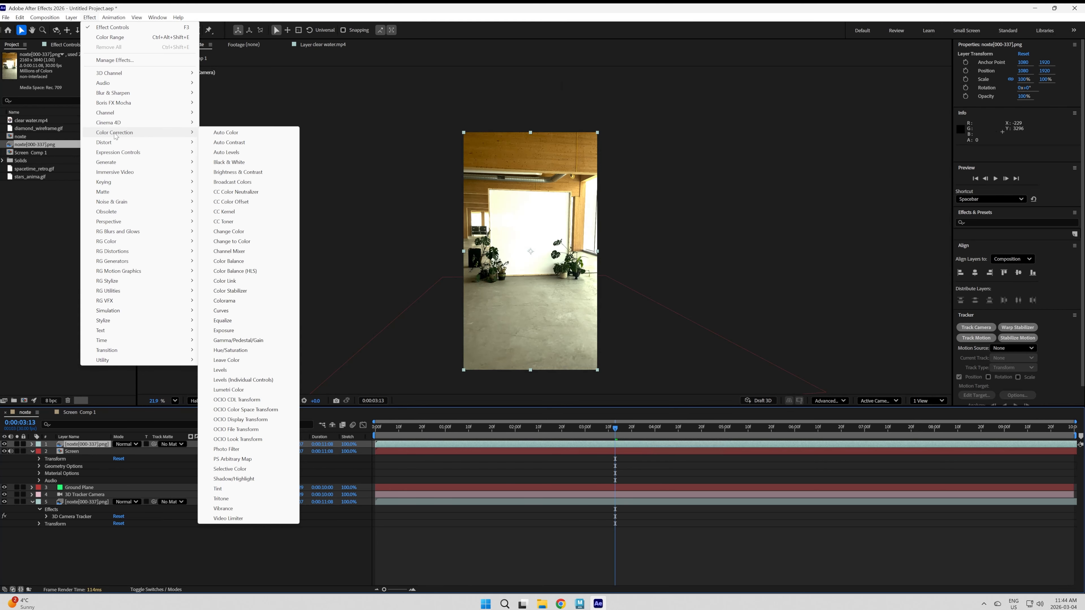
left_click(230, 350)
left_click_drag(74, 143, 13, 146)
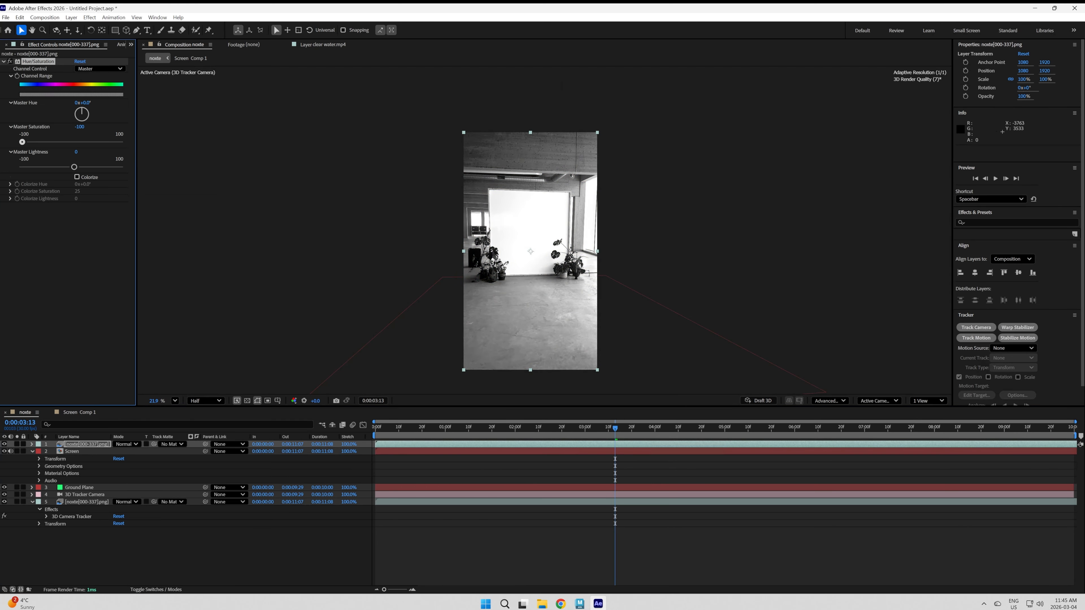
Add a Levels effect to the top footage copy with Input Black 18, Input White 222 and Gamma about 0.89
left_click(90, 17)
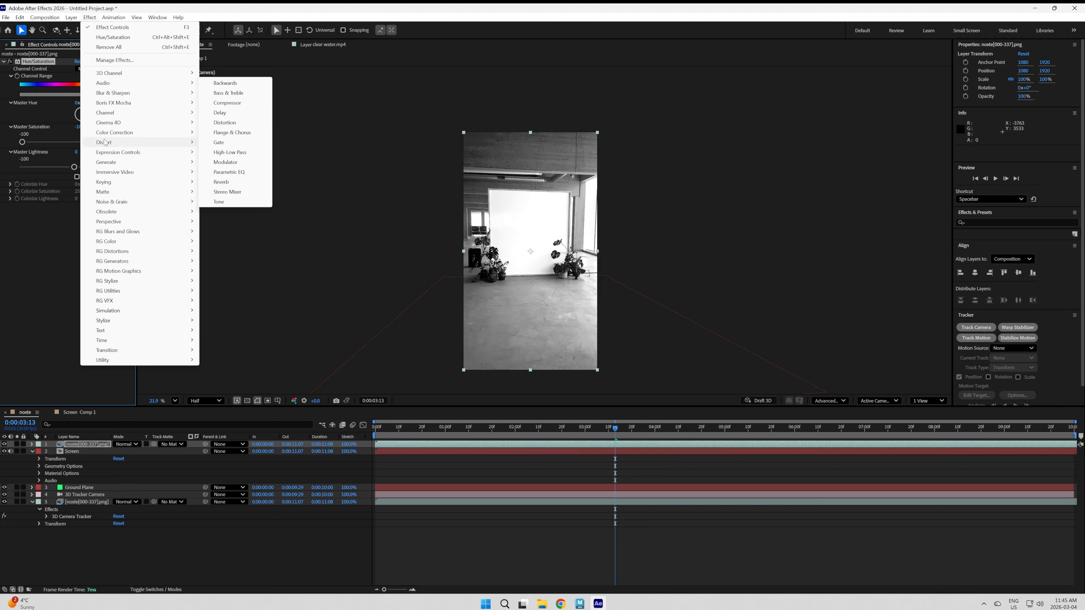
mouse_move(116, 133)
left_click(226, 371)
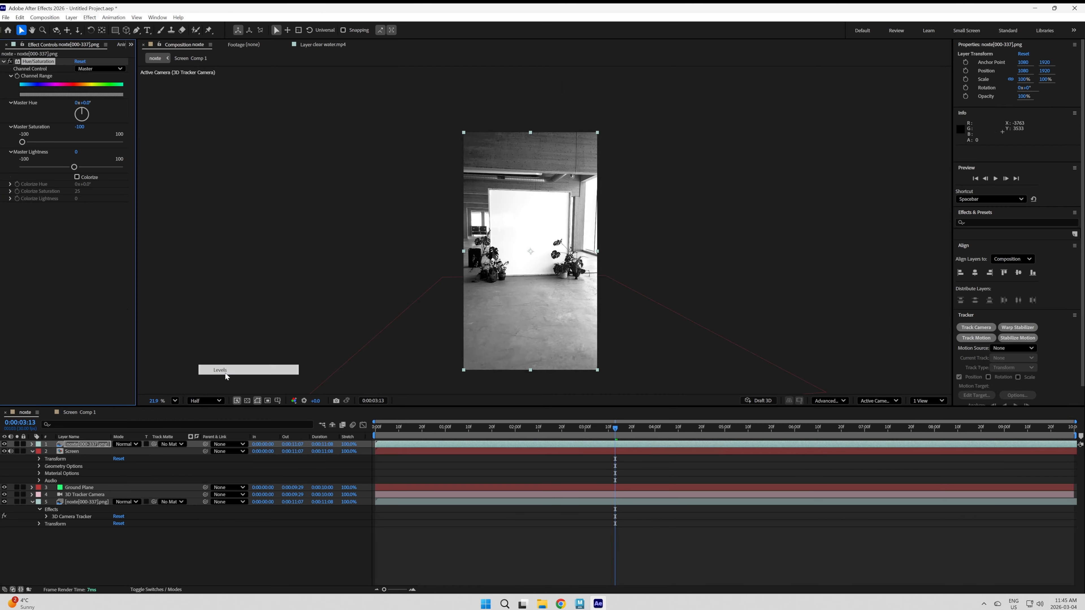
left_click_drag(121, 259, 30, 253)
Darken the plants against the white wall by refining Levels to Input Black 52, Input White 212 and Gamma 0.85
scroll(522, 281, "up", 10)
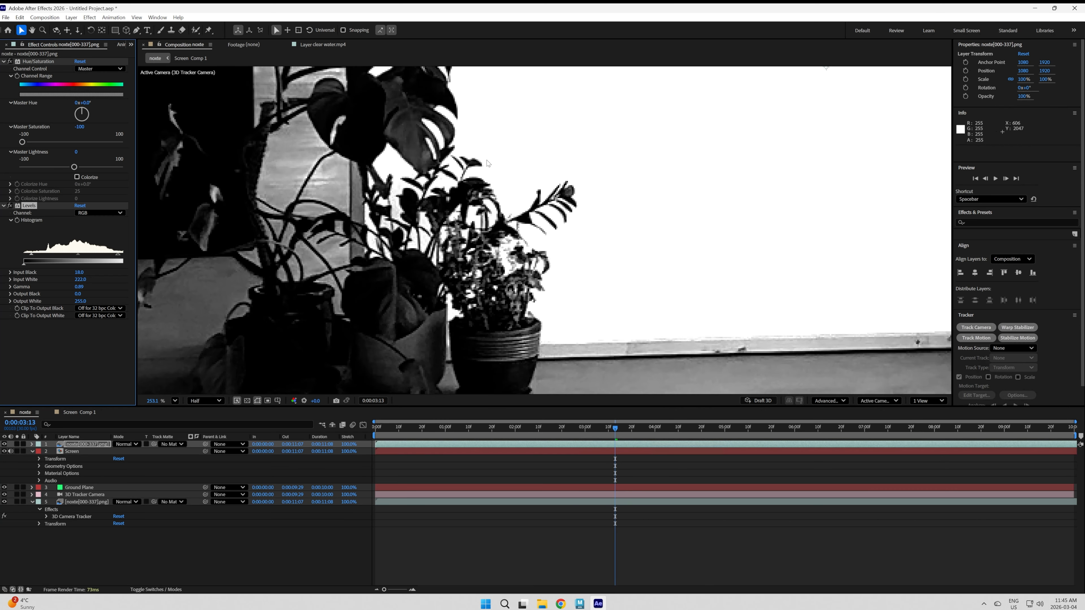
scroll(487, 160, "down", 2)
left_click_drag(663, 129, 583, 195)
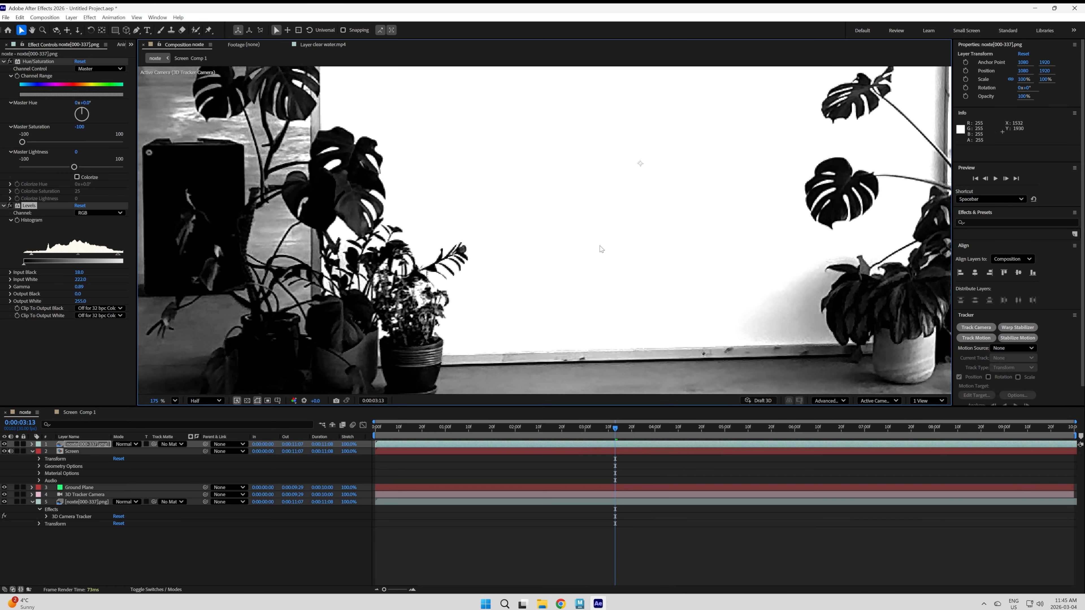
mouse_move(77, 256)
left_mouse_down()
mouse_move(34, 255)
mouse_move(114, 257)
left_mouse_up()
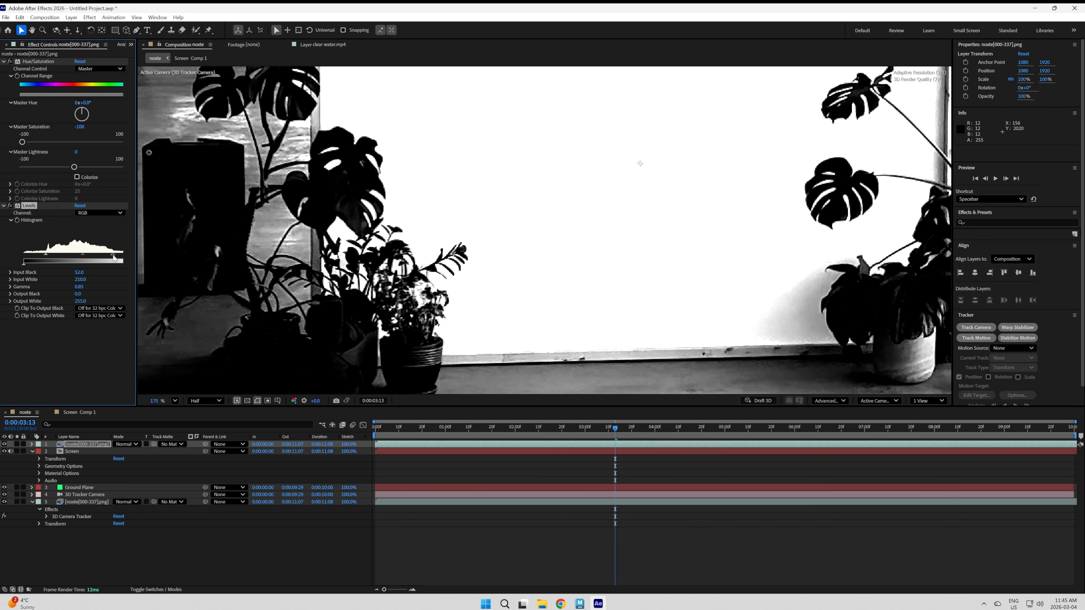
scroll(534, 197, "down", 3)
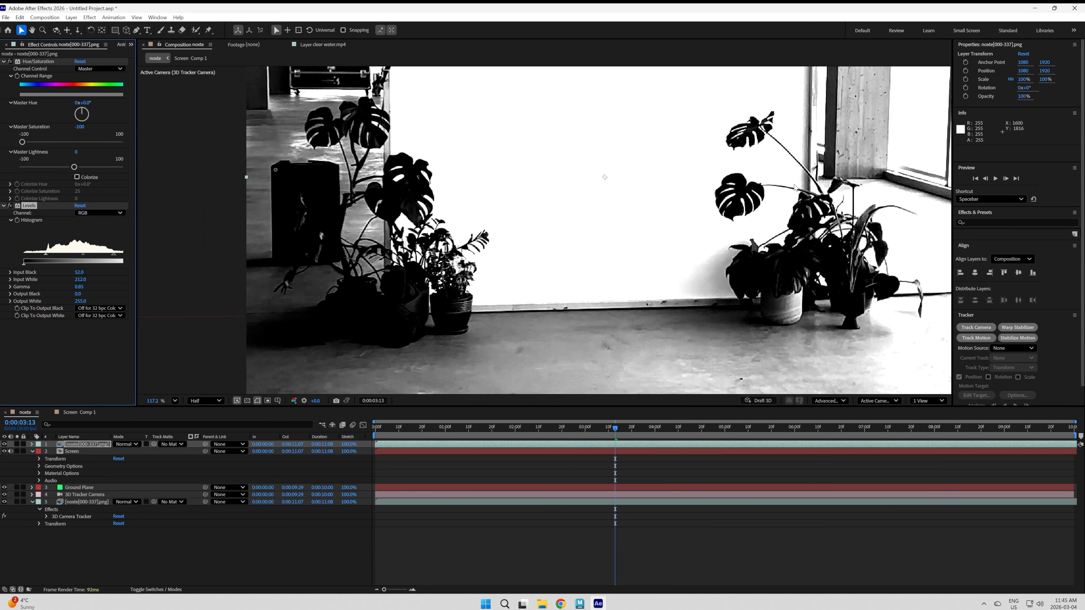
scroll(459, 319, "down", 5)
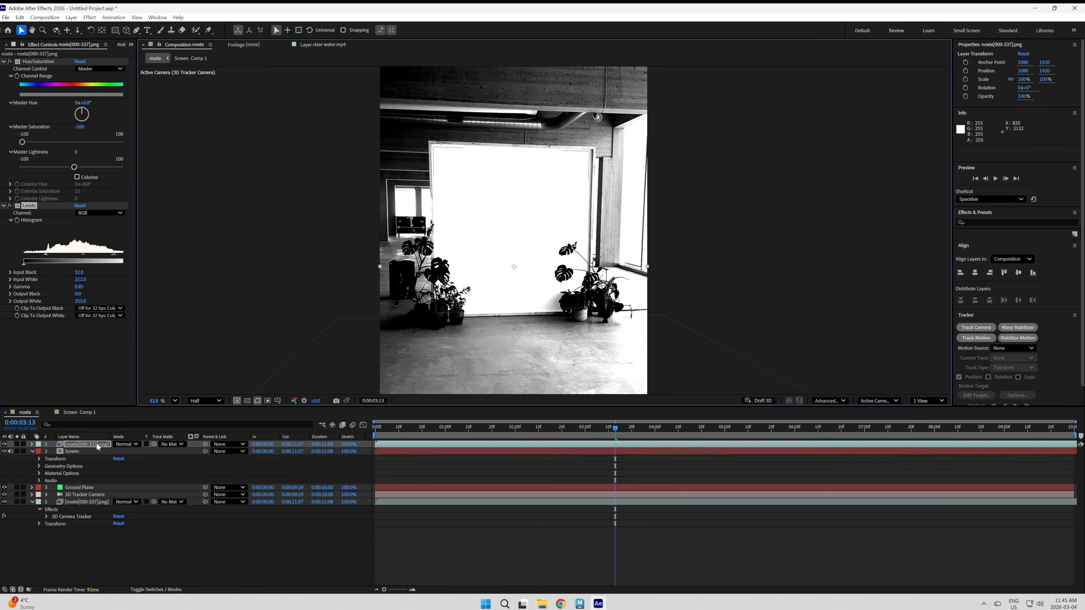
Change the 3D renderer of the noxte composition to Classic 3D
left_click(50, 18)
left_click(65, 41)
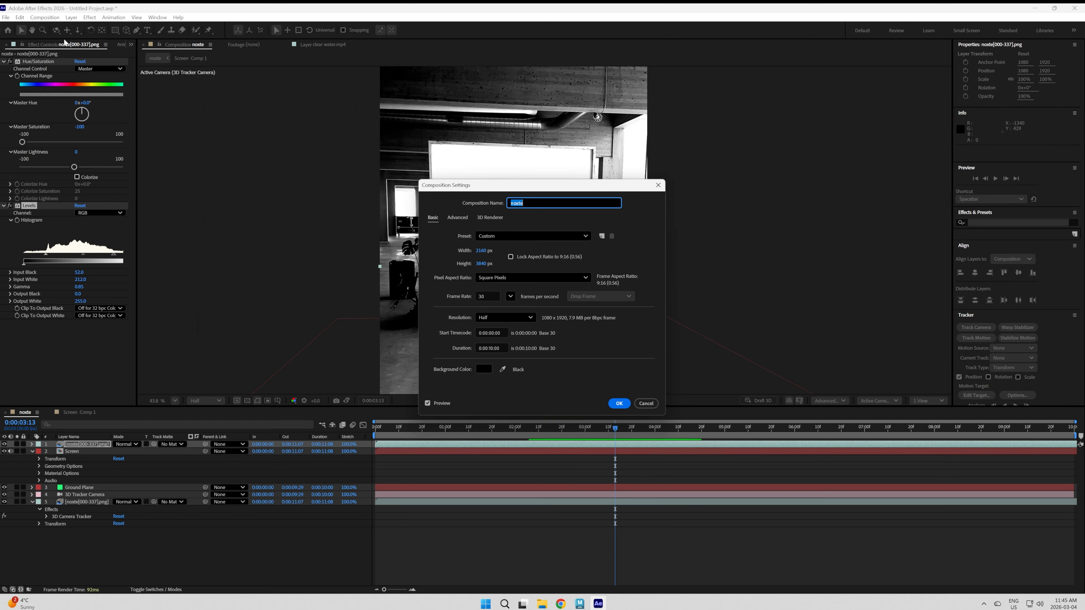
left_click(490, 218)
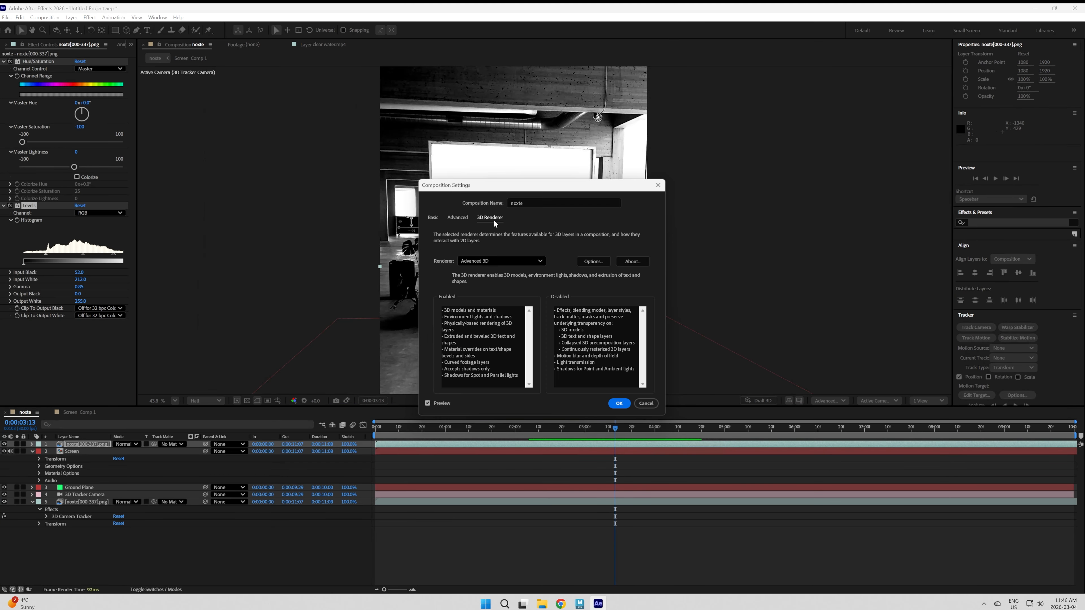
left_click(473, 262)
left_click(472, 281)
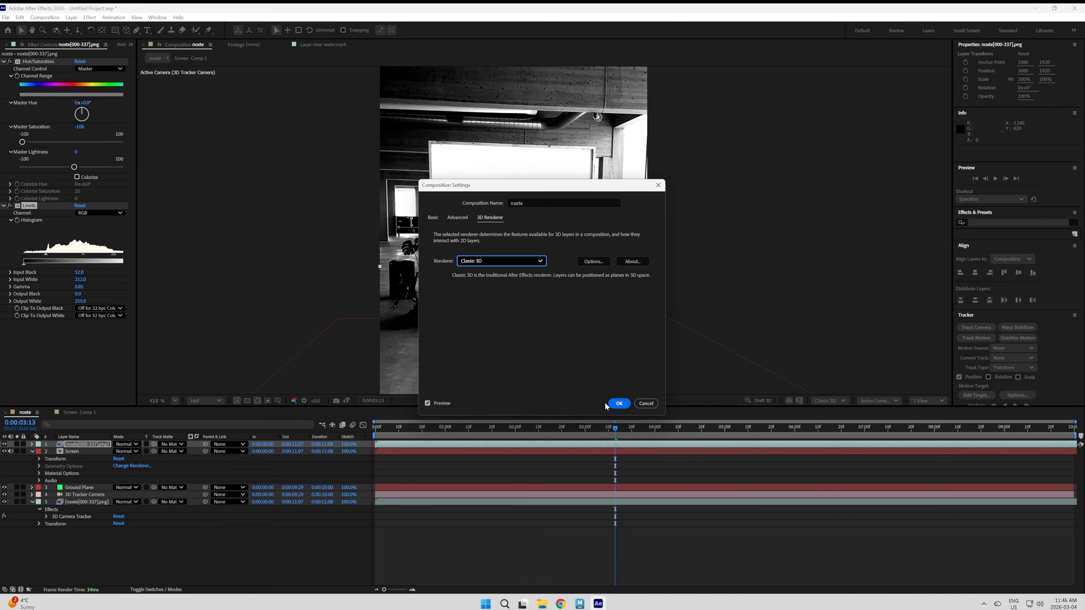
left_click(619, 404)
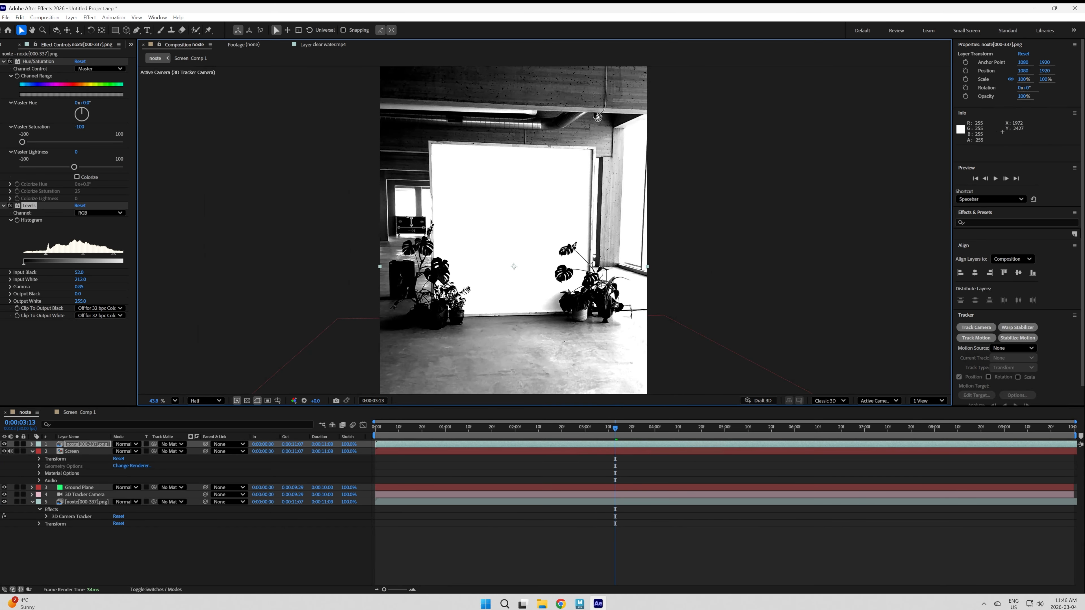
Set Levels Input Black to 45, use the footage copy as Screen's luma track matte, and scrub to check the plants
left_click_drag(46, 255, 43, 256)
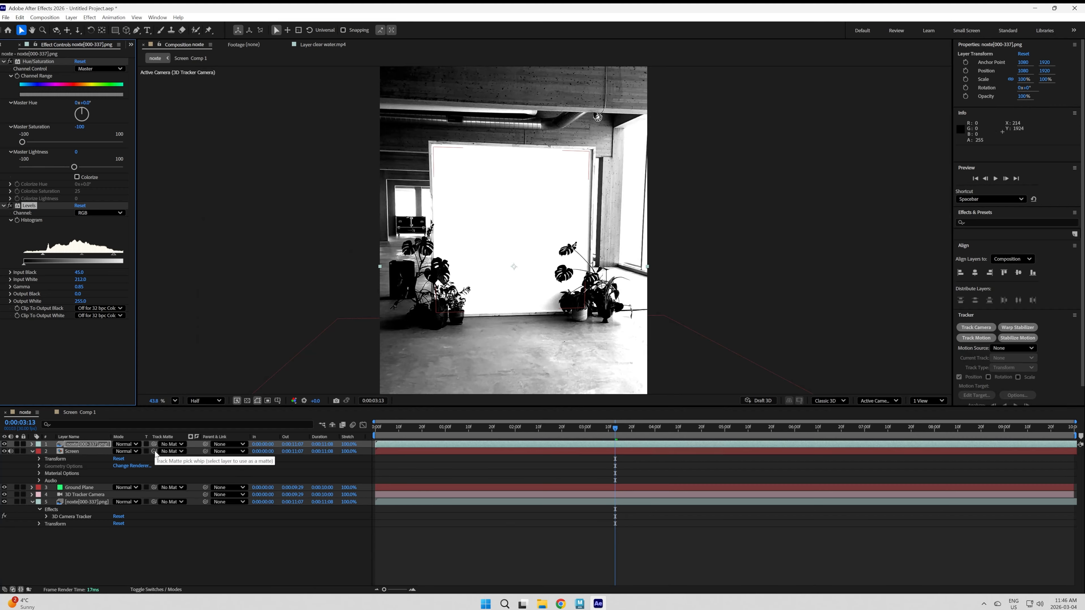
left_click_drag(155, 452, 92, 445)
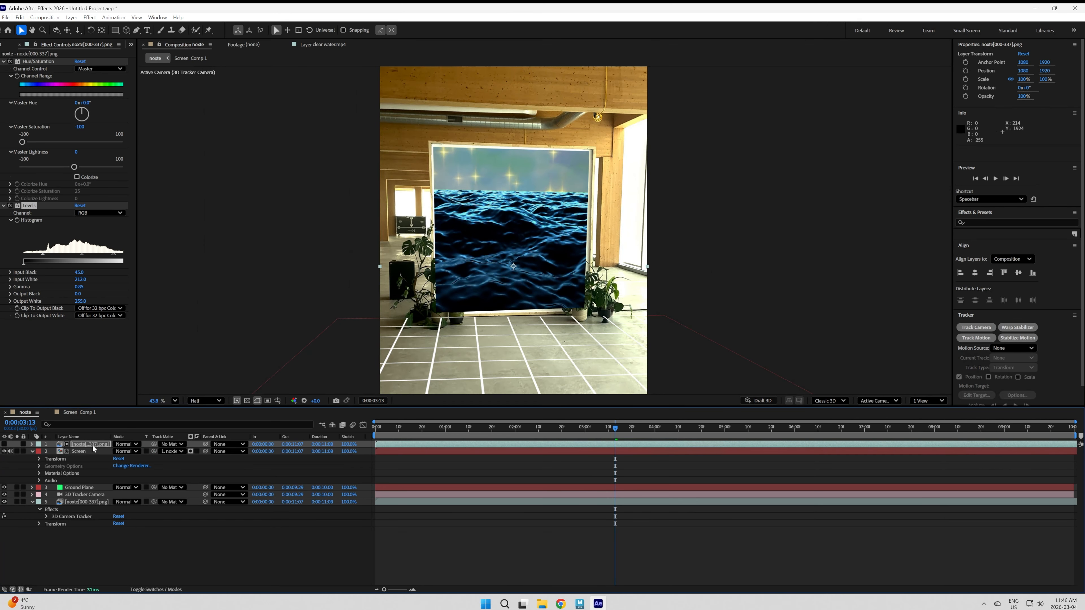
left_click(190, 452)
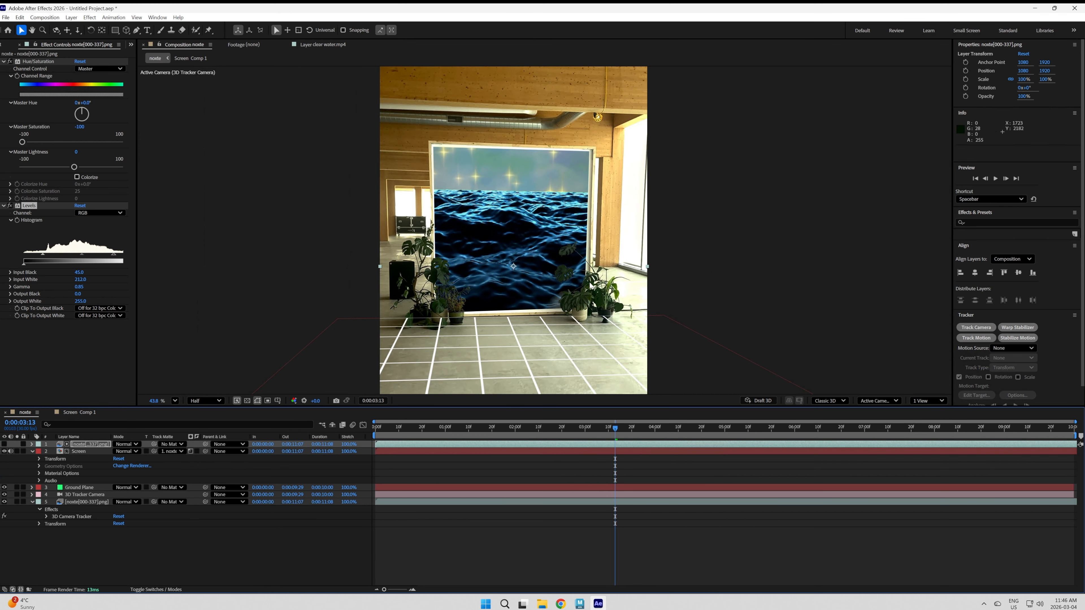
scroll(607, 265, "down", 2)
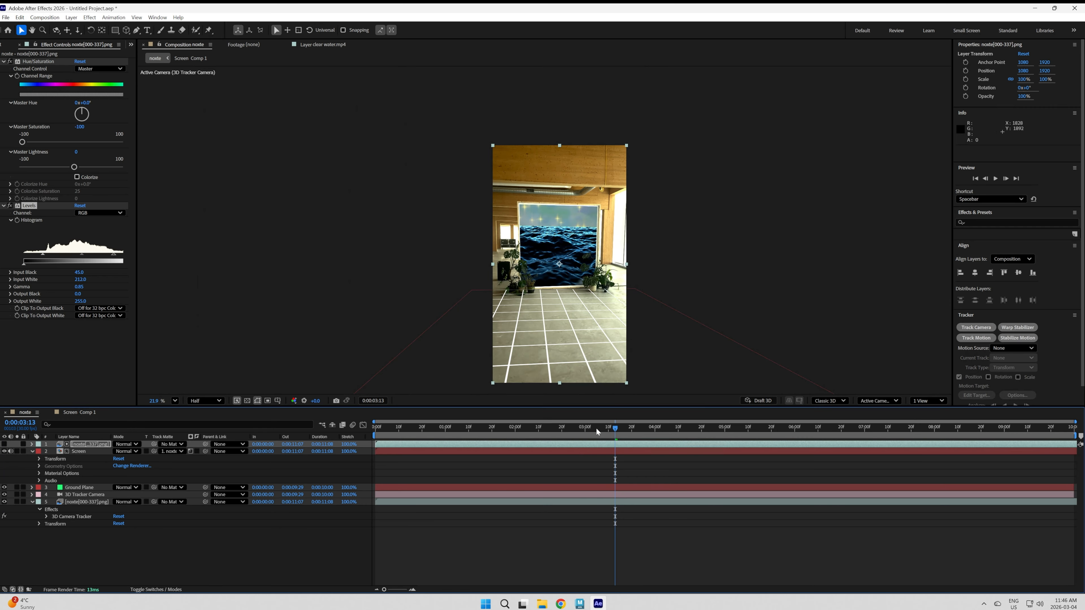
left_click_drag(597, 429, 515, 428)
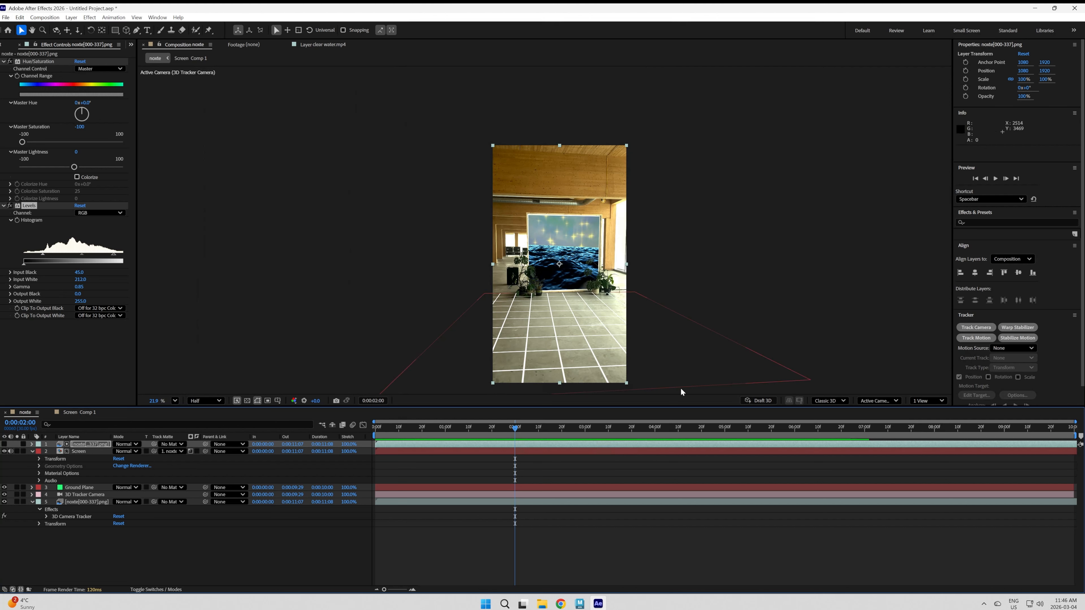
Using the bottom footage's 3D Camera Tracker at 0:00:04:10, create a text layer from three track points on the floor
left_click(88, 503)
left_click(79, 517)
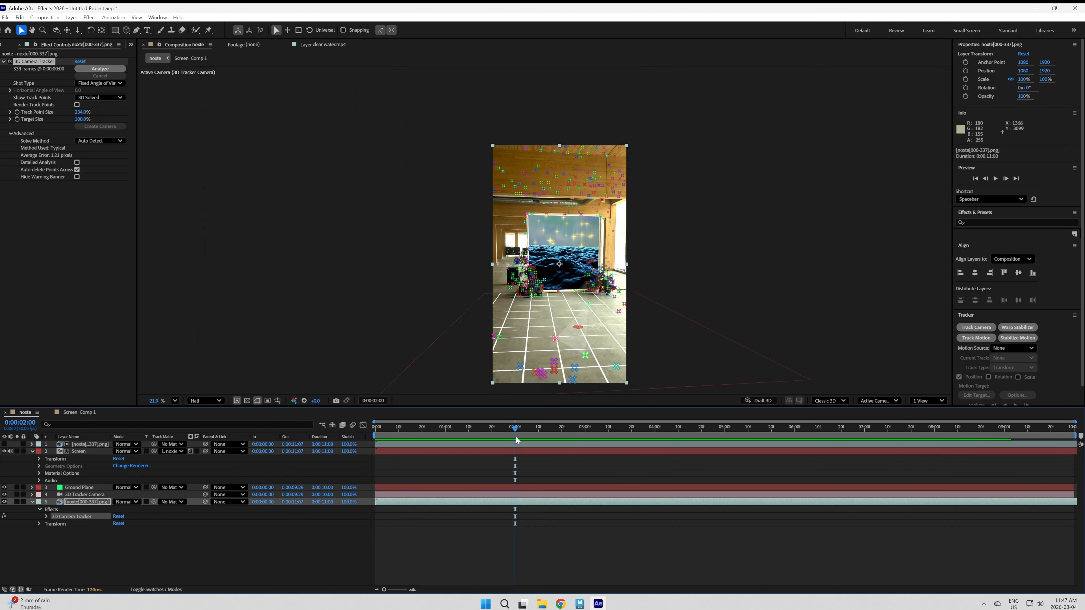
left_click_drag(516, 440, 678, 439)
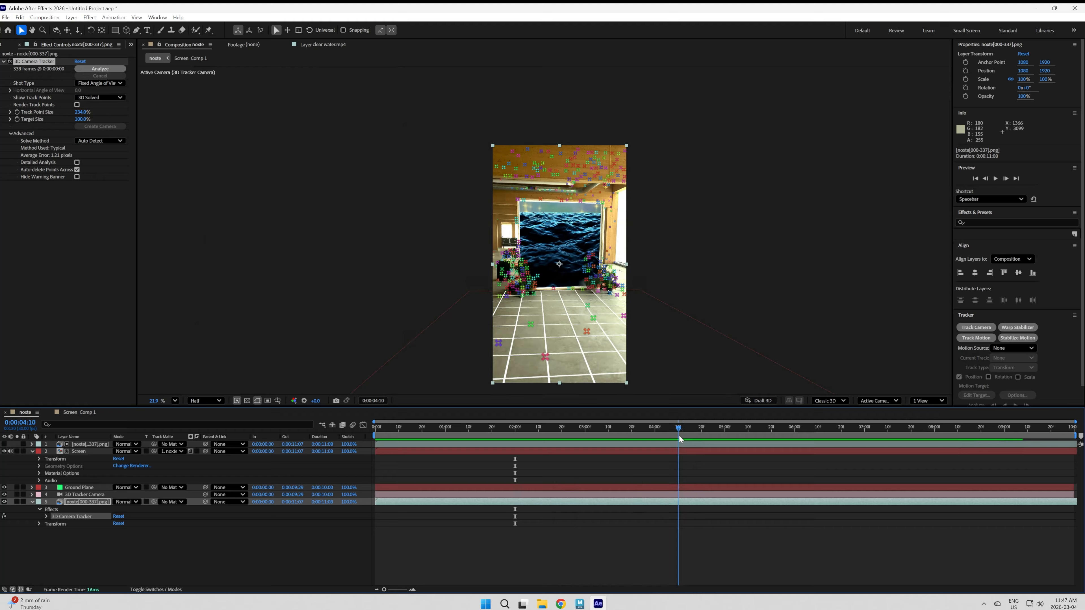
left_click(532, 324)
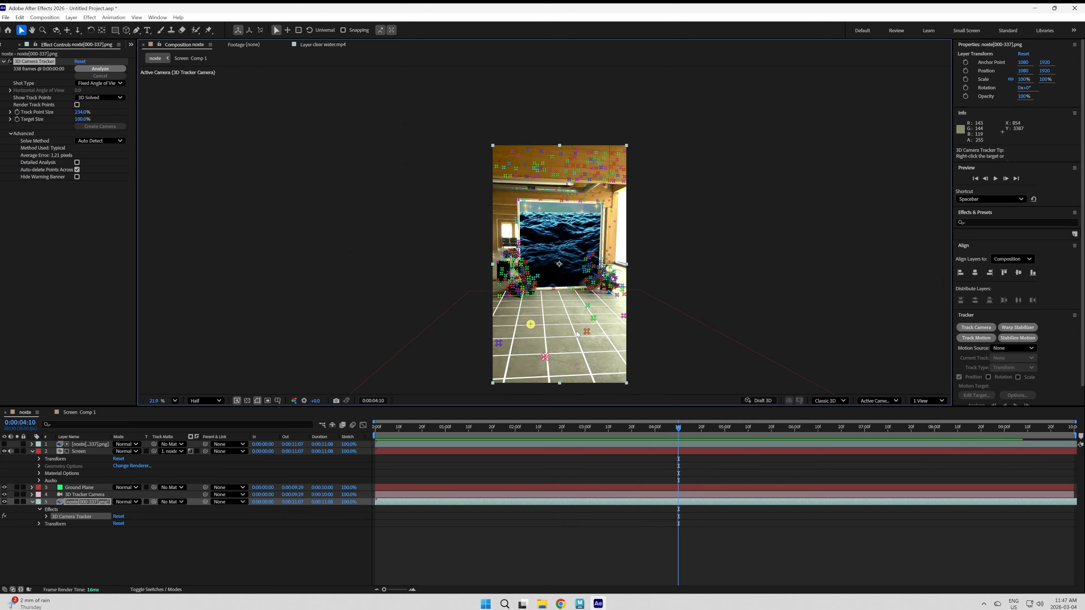
left_click(587, 331, "shift")
left_click(545, 356, "shift")
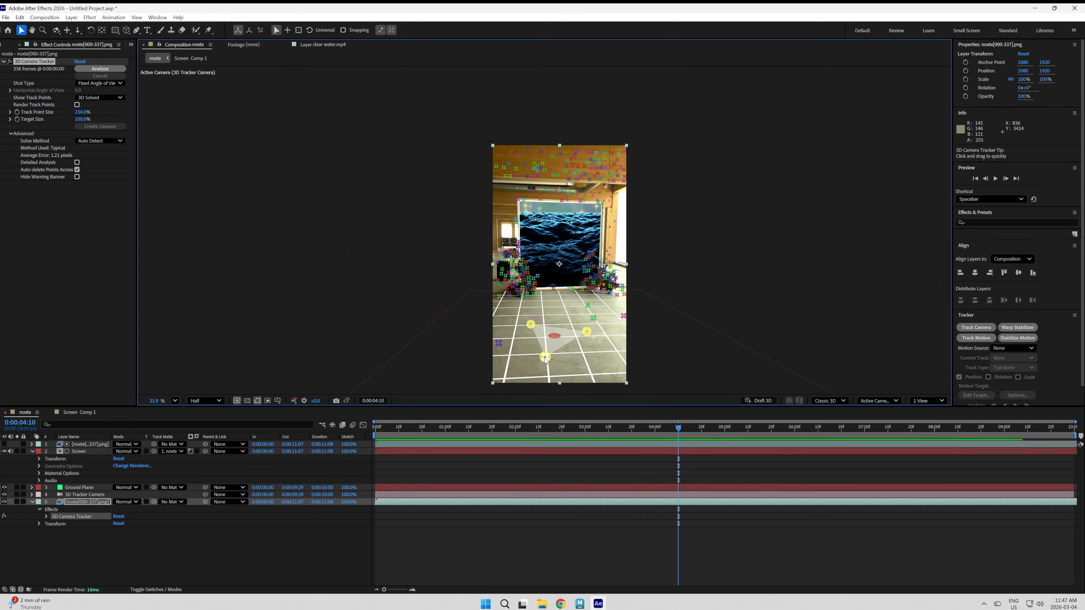
right_click(558, 342)
left_click(570, 346)
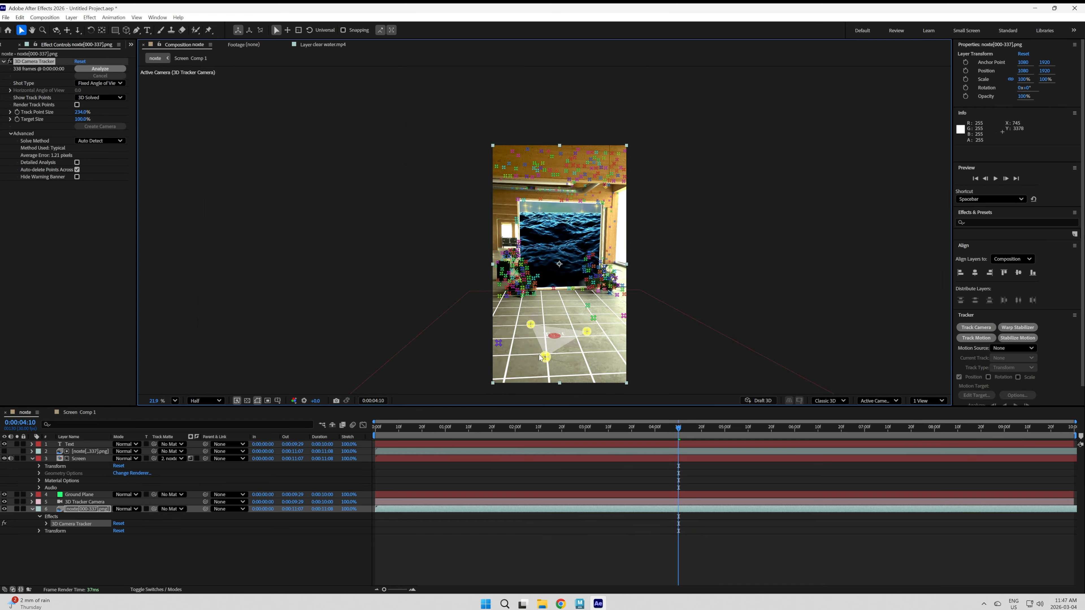
Rotate the new text layer upright on the floor, to an orientation of about 360°, 26°, 360°
left_click(72, 445)
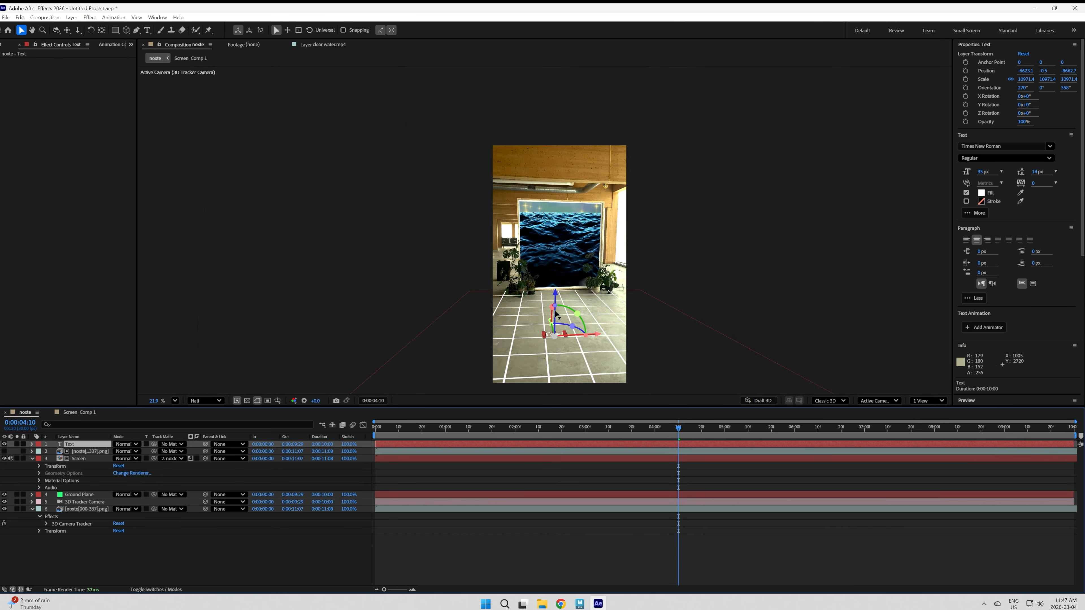
left_click_drag(555, 315, 555, 331)
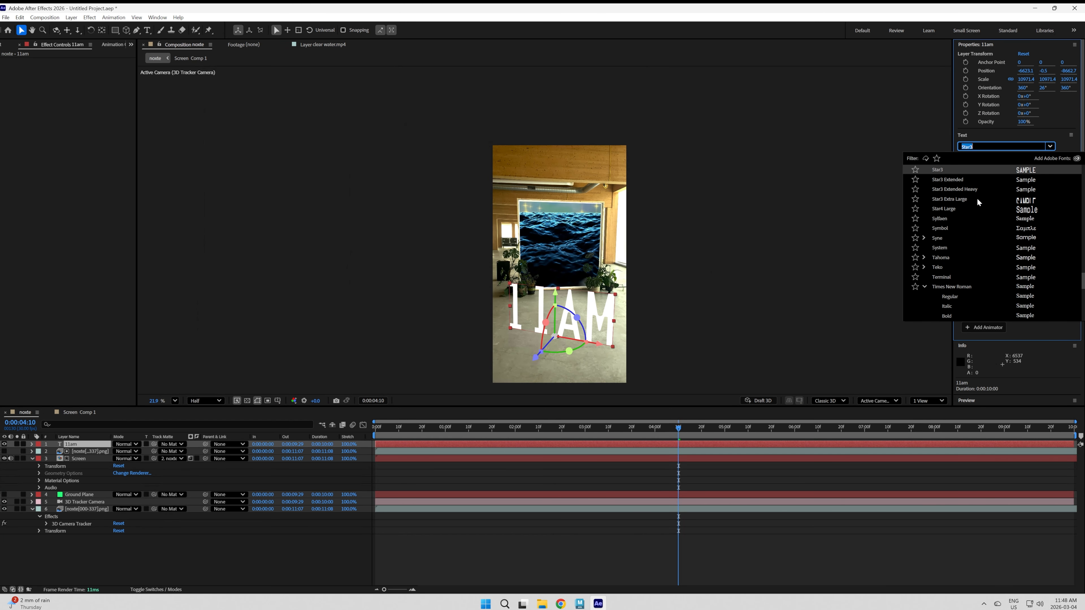
Set the 11am floor text's font to Star3 Extra Large and give it a light turquoise fill
left_click(968, 201)
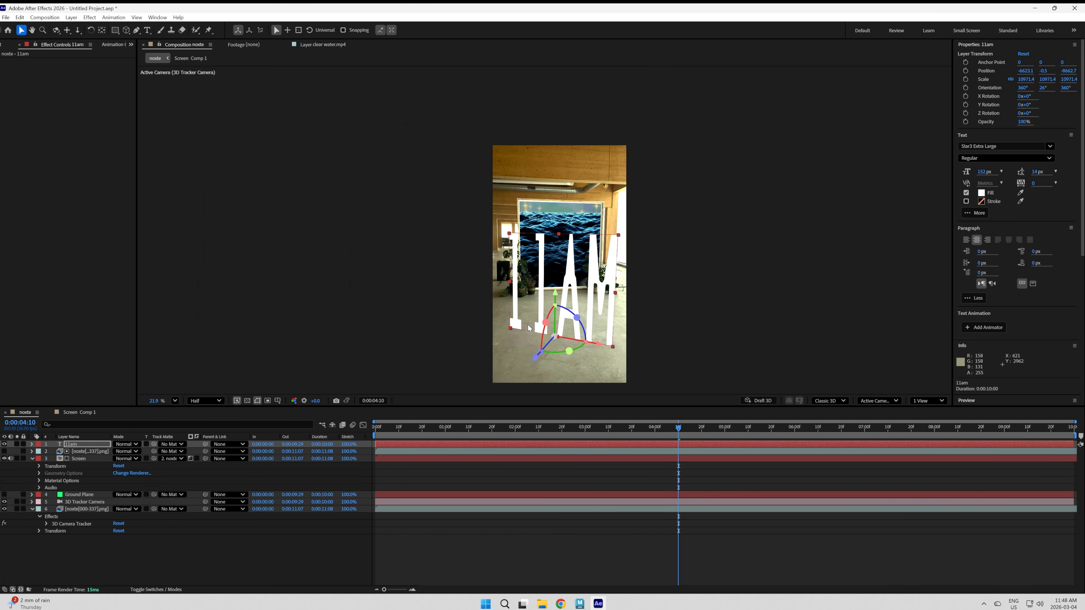
left_click_drag(669, 428, 815, 468)
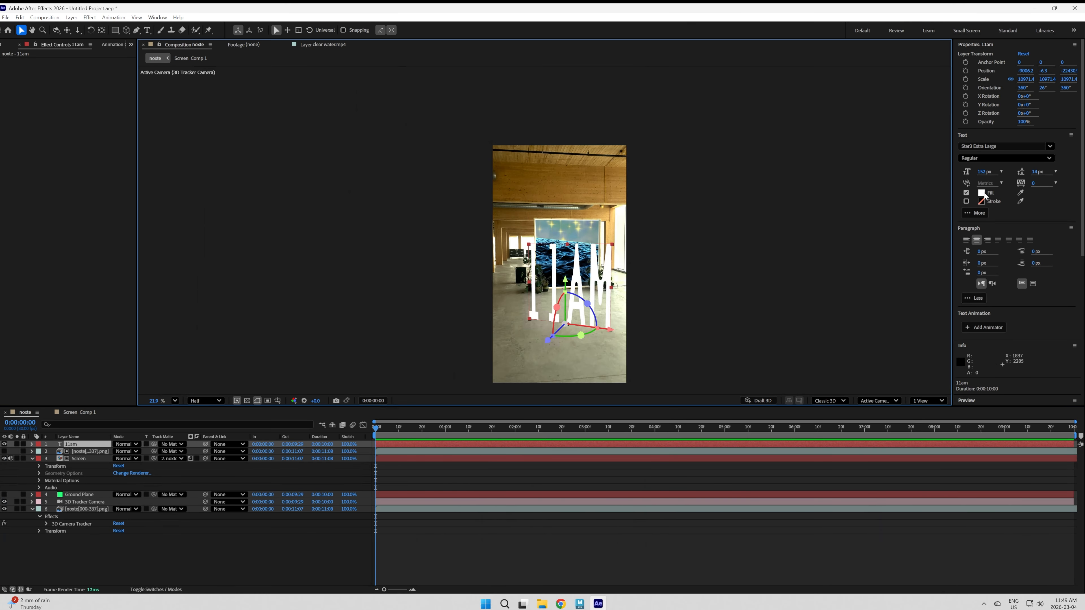
left_click(982, 194)
left_click(566, 307)
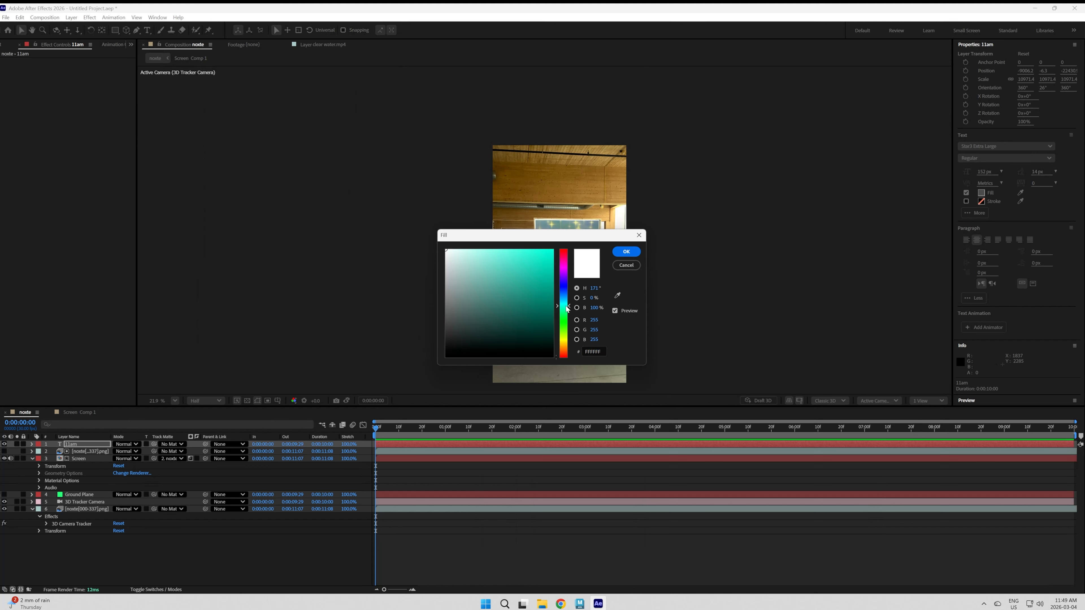
left_click_drag(490, 252, 496, 250)
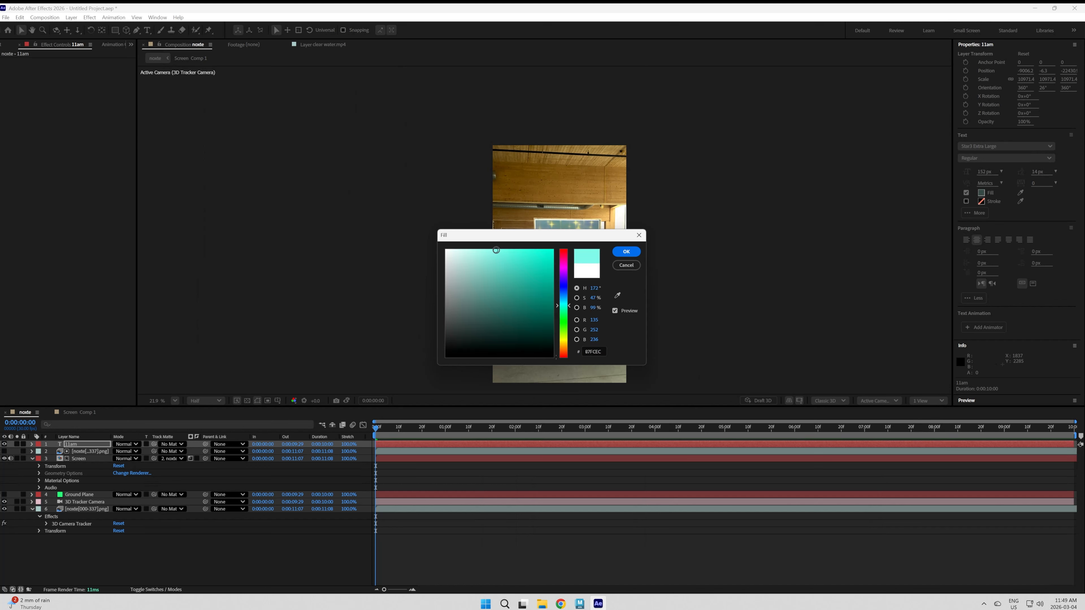
left_click(618, 254)
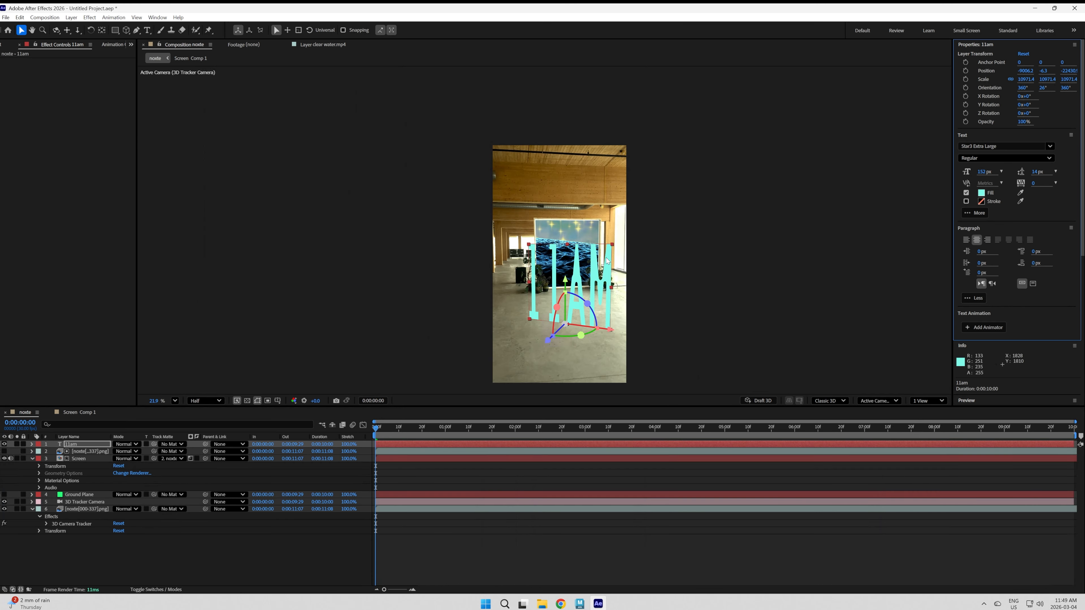
Add a black stroke about 4 px wide to the 11am text and scrub the timeline to check it
left_click(982, 202)
left_click(620, 252)
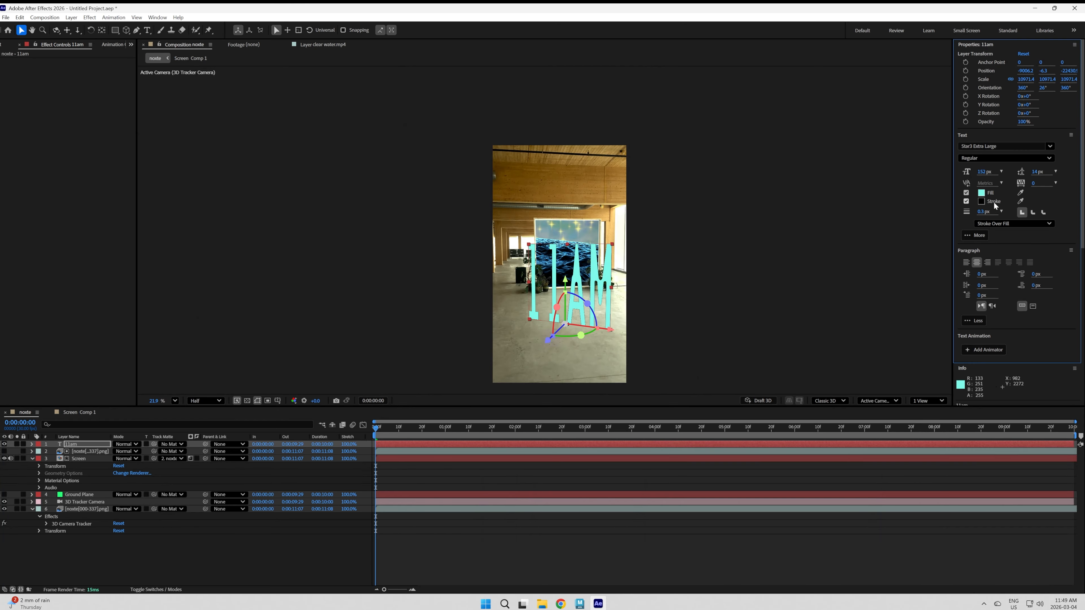
mouse_move(984, 212)
left_mouse_down()
mouse_move(999, 212)
mouse_move(984, 212)
left_mouse_up()
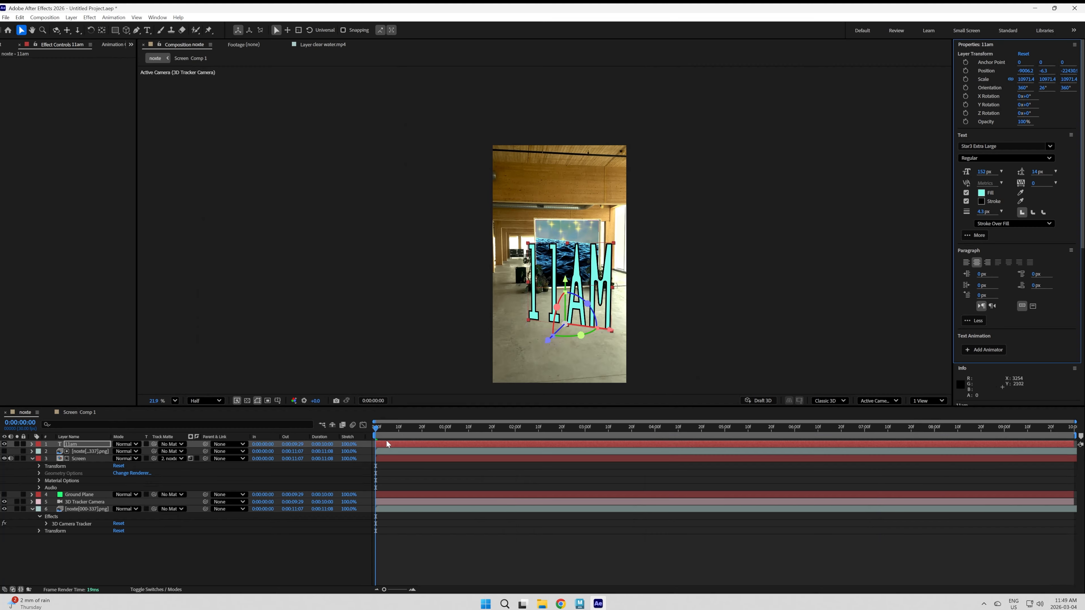
left_click_drag(388, 429, 492, 434)
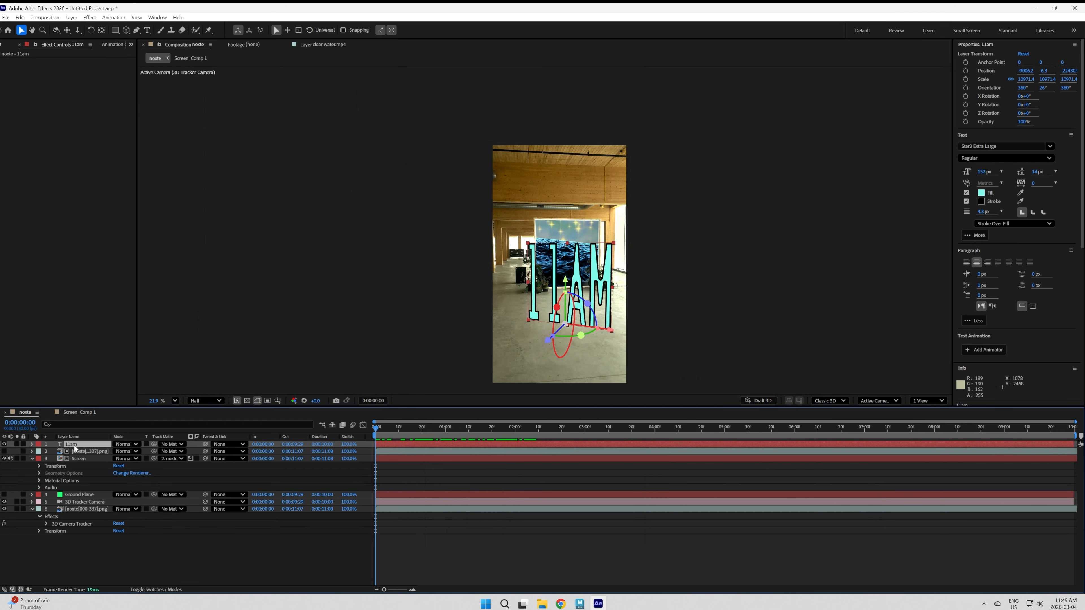
Duplicate the 11am text layer and rotate the copy flat onto the floor, to an orientation of about 90°, 360°, 334°
key("ctrl+d")
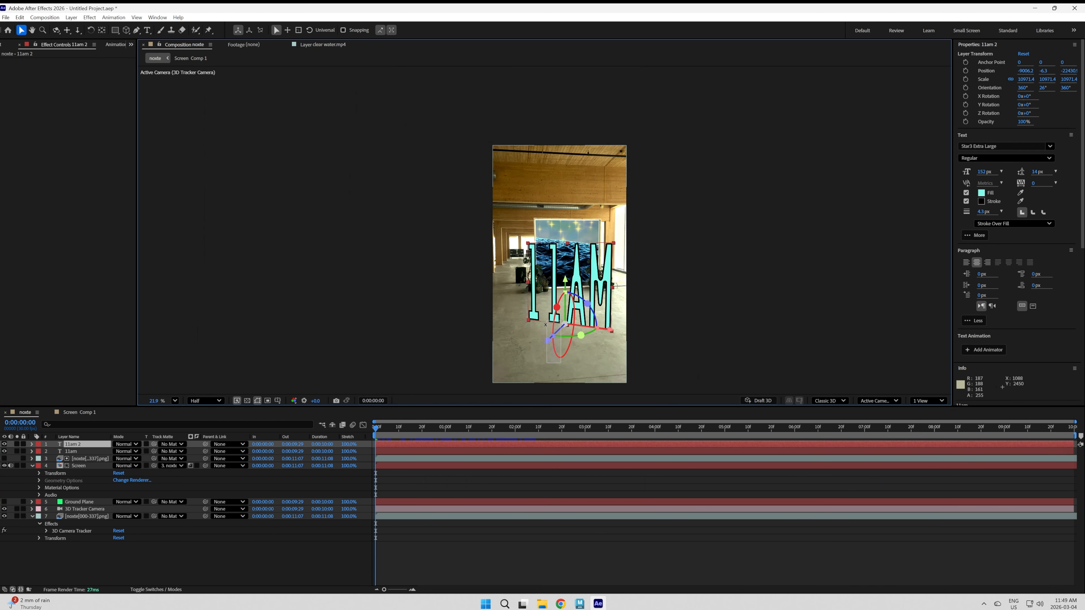
left_click_drag(556, 306, 550, 387)
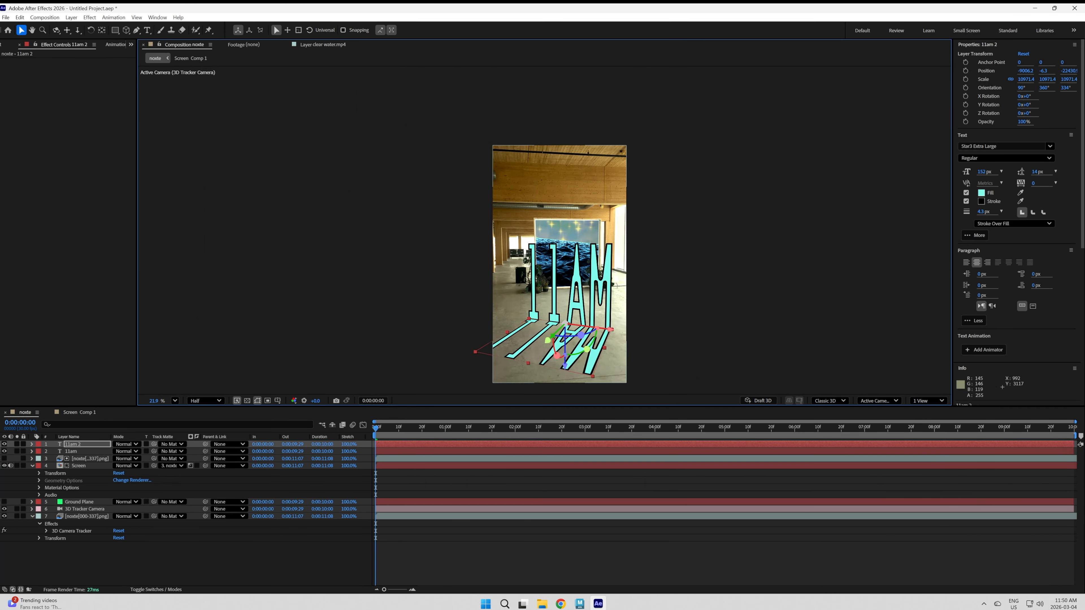
Remove the flat copy's stroke, fill it black as a shadow, and preview the animation
left_click(966, 201)
left_click(981, 194)
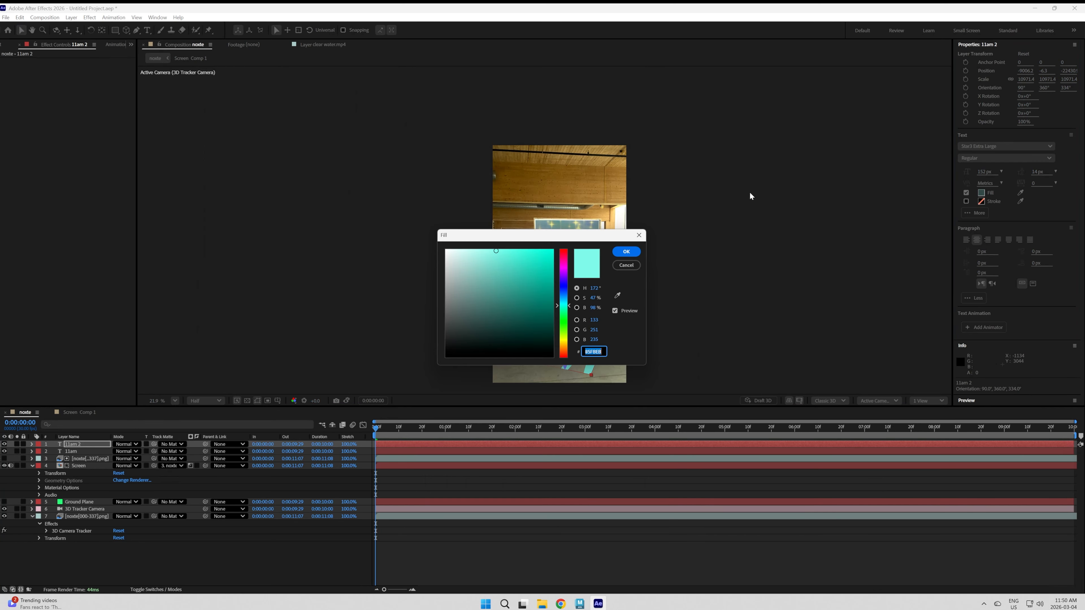
left_click_drag(535, 295, 563, 377)
left_click(629, 254)
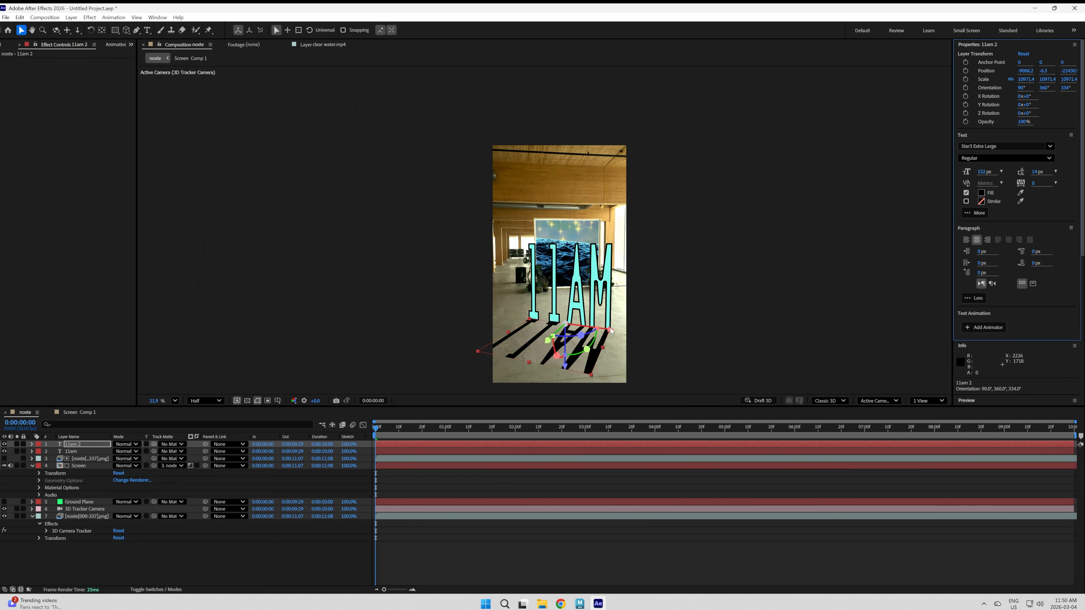
left_click(532, 417)
key("space")
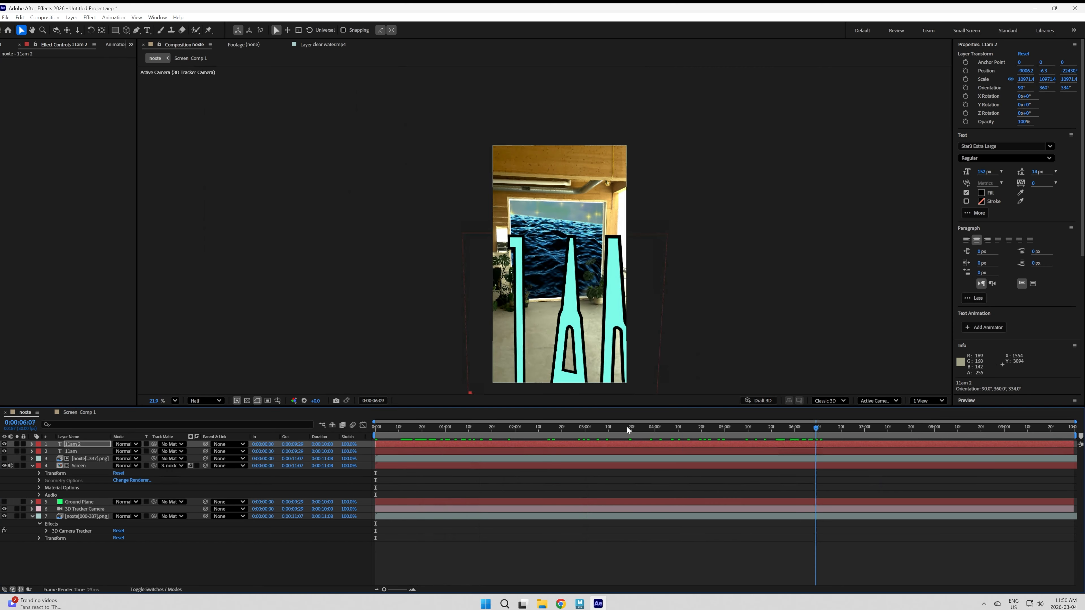
key("space")
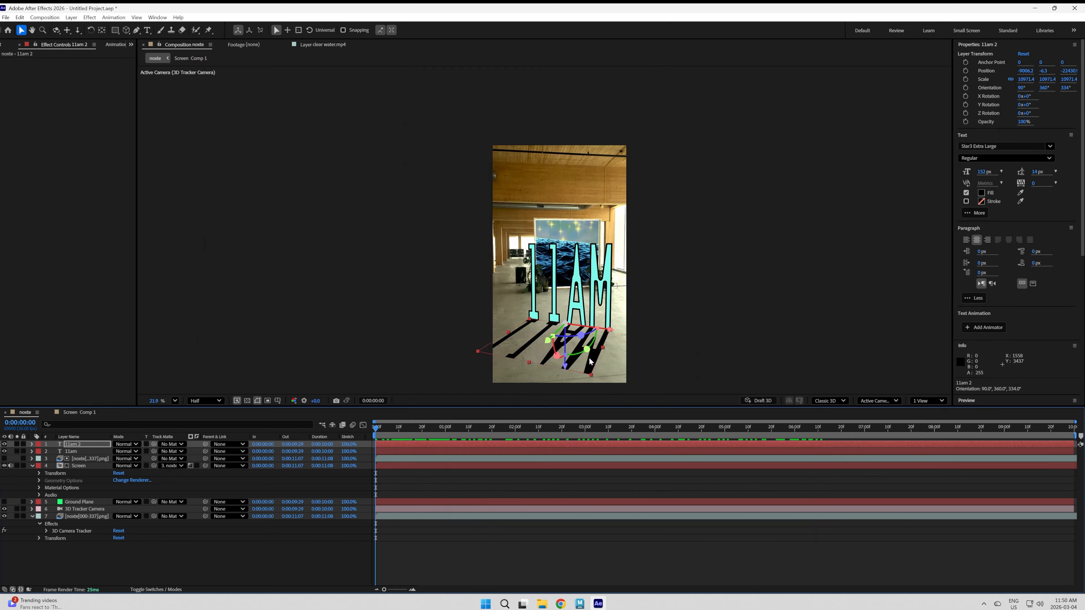
Apply Gaussian Blur to the shadow text layer with a Blurriness of about 85
left_click(89, 18)
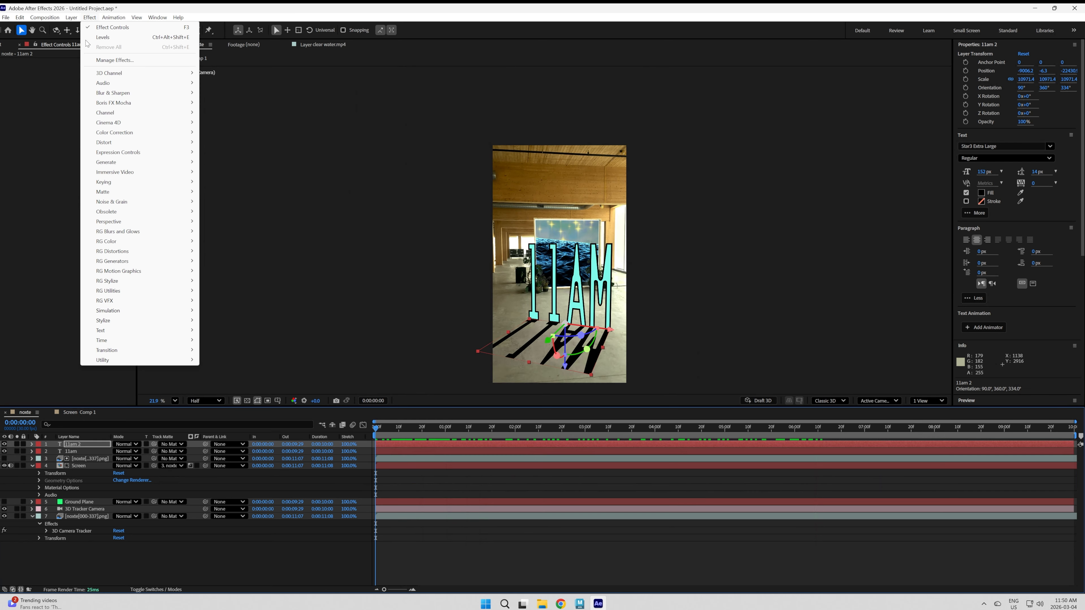
mouse_move(111, 97)
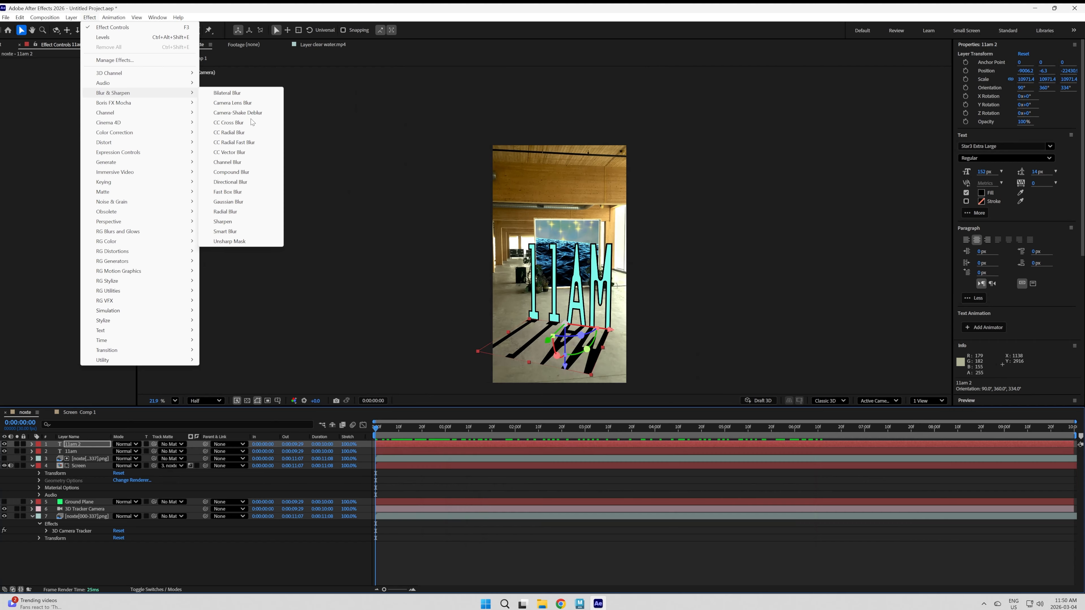
left_click(239, 202)
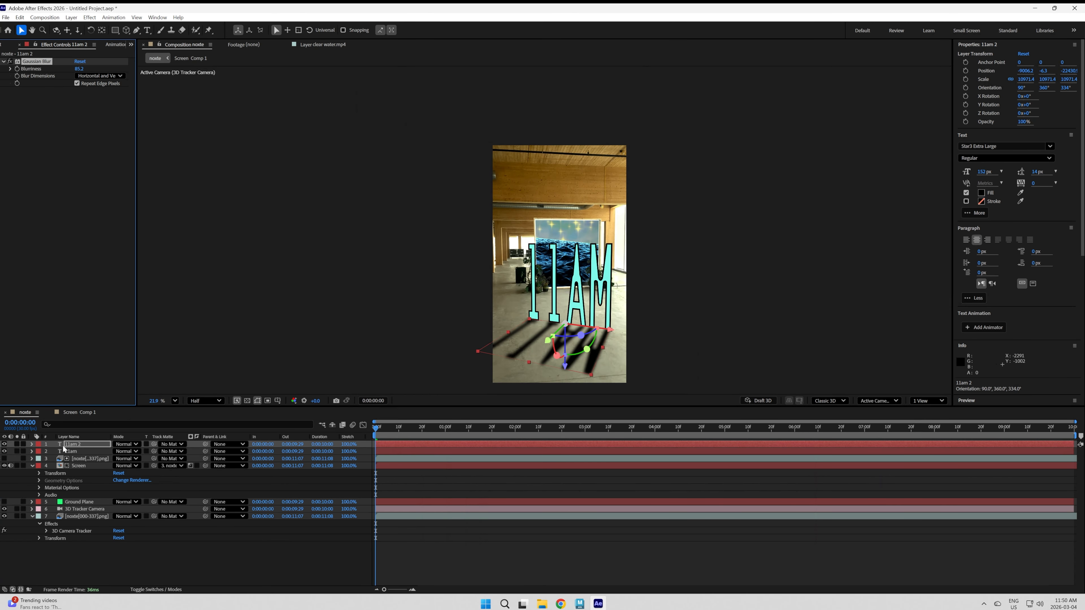
Lower the shadow text layer's opacity to 52% and preview the animation
left_click(31, 445)
left_click(39, 466)
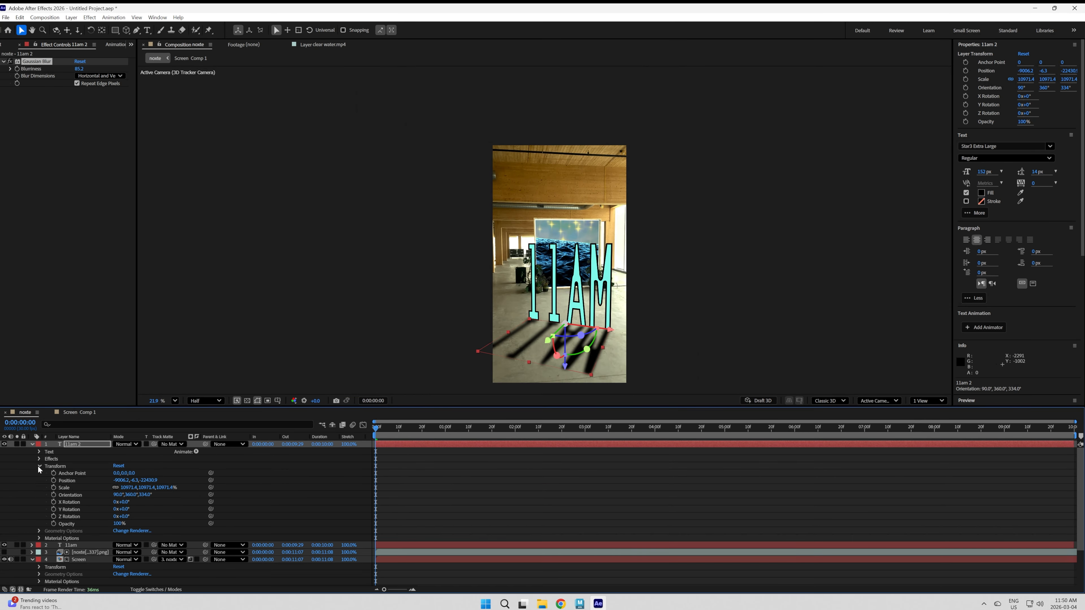
left_click_drag(115, 523, 100, 522)
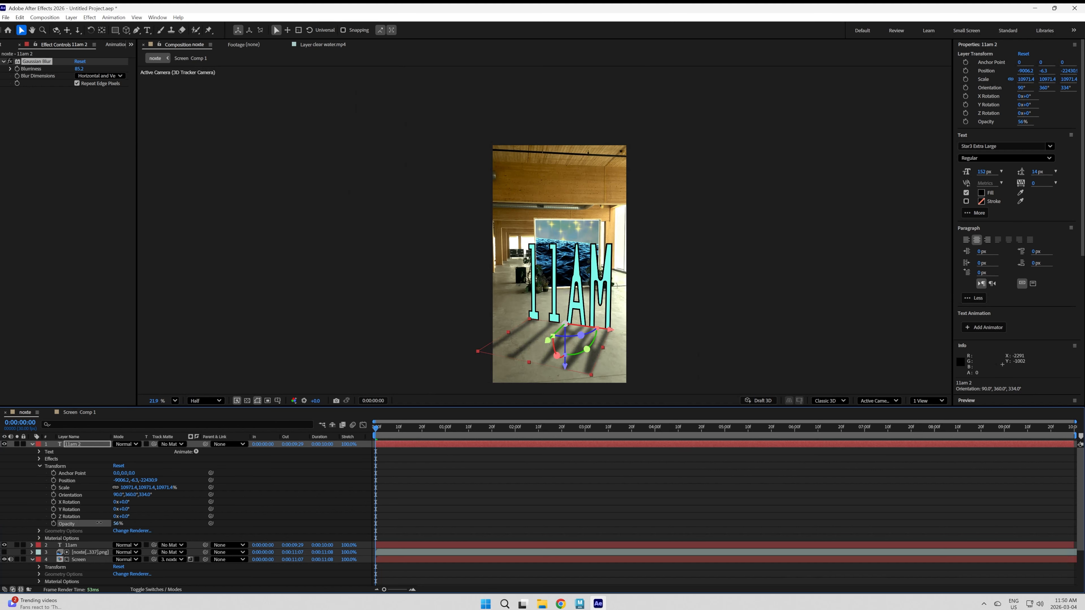
left_click_drag(97, 523, 98, 523)
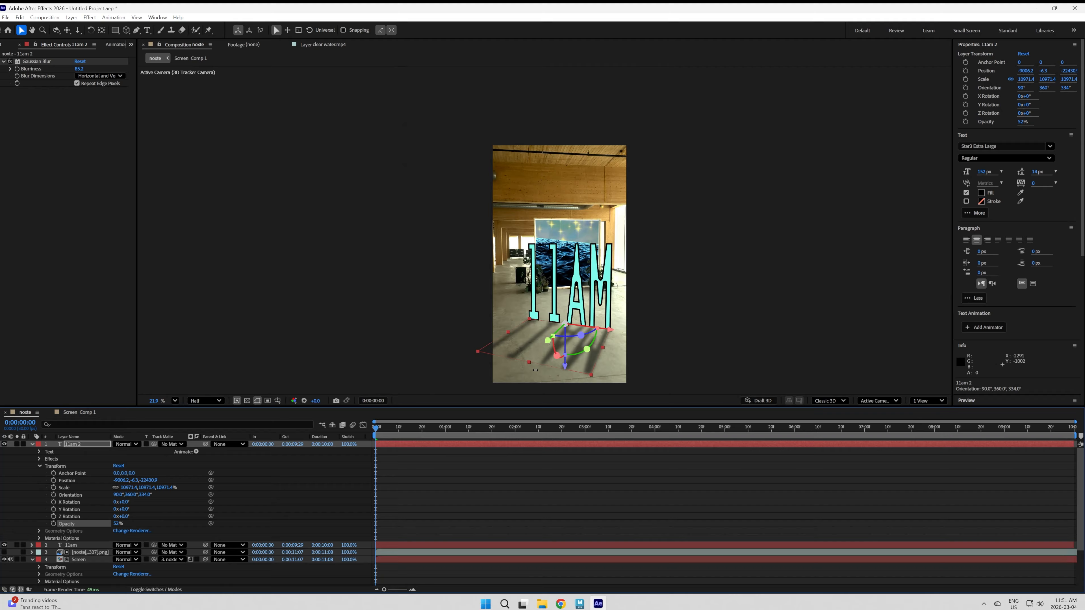
left_click(719, 274)
key("space")
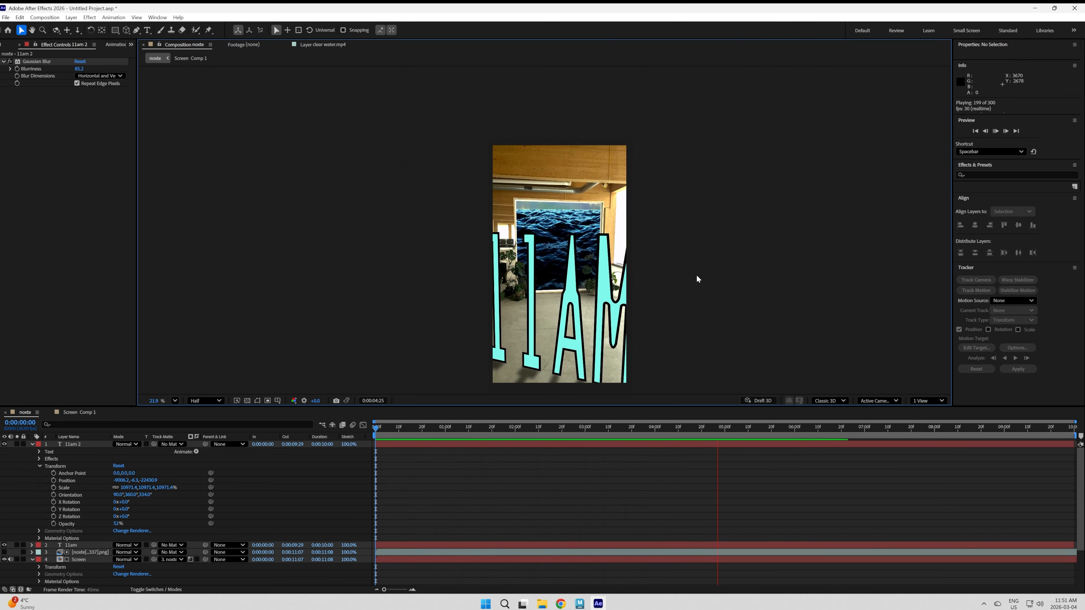
key("space")
Open the Screen layer's composition and add a new adjustment layer at the top of its stack
scroll(125, 520, "down", 2)
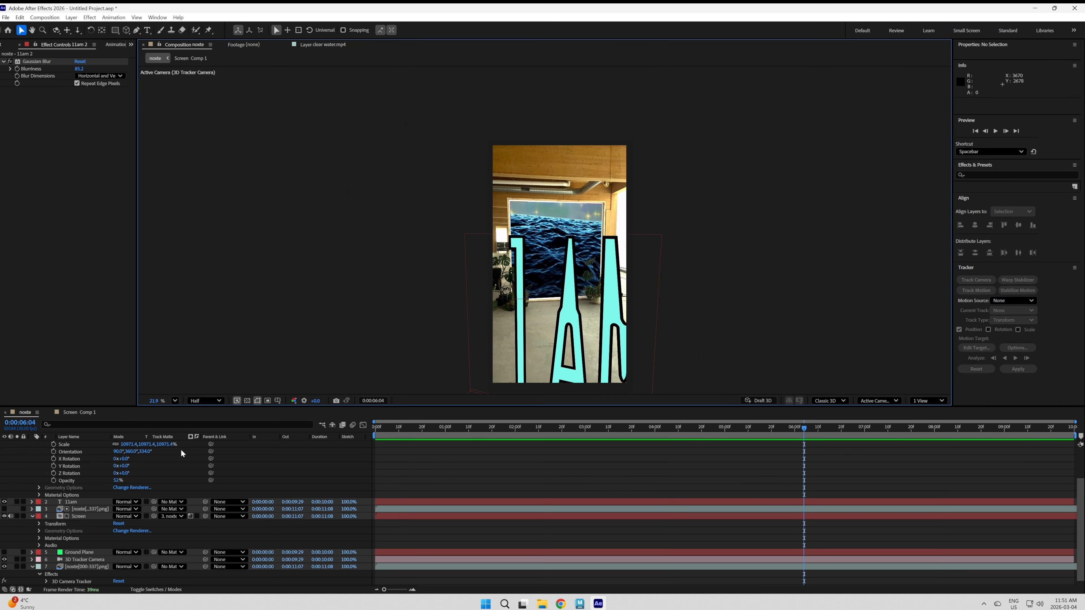
left_click(85, 515)
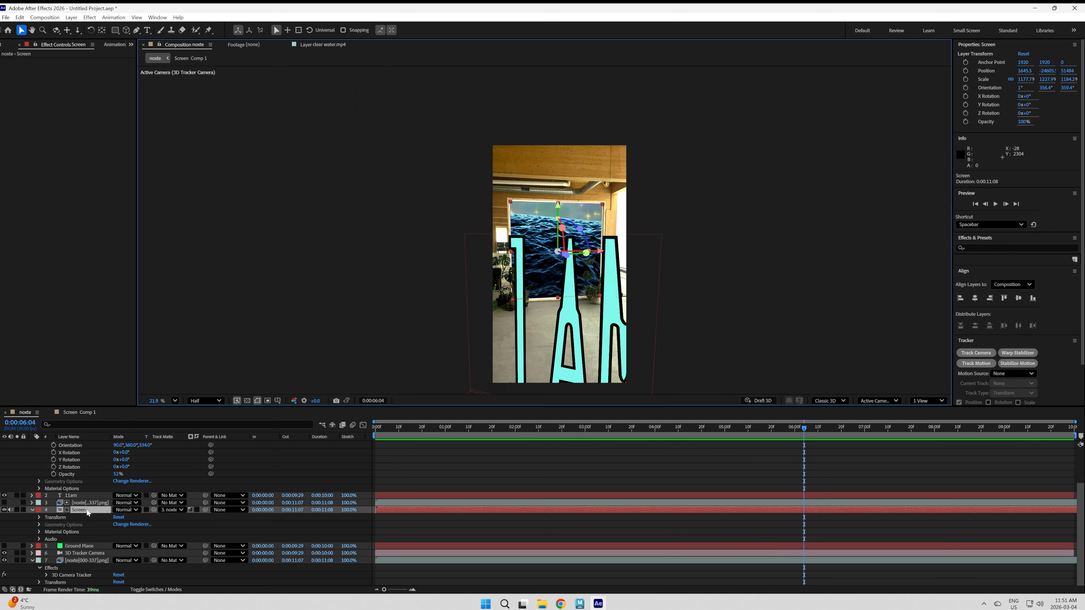
double_click(87, 511)
left_click(77, 18)
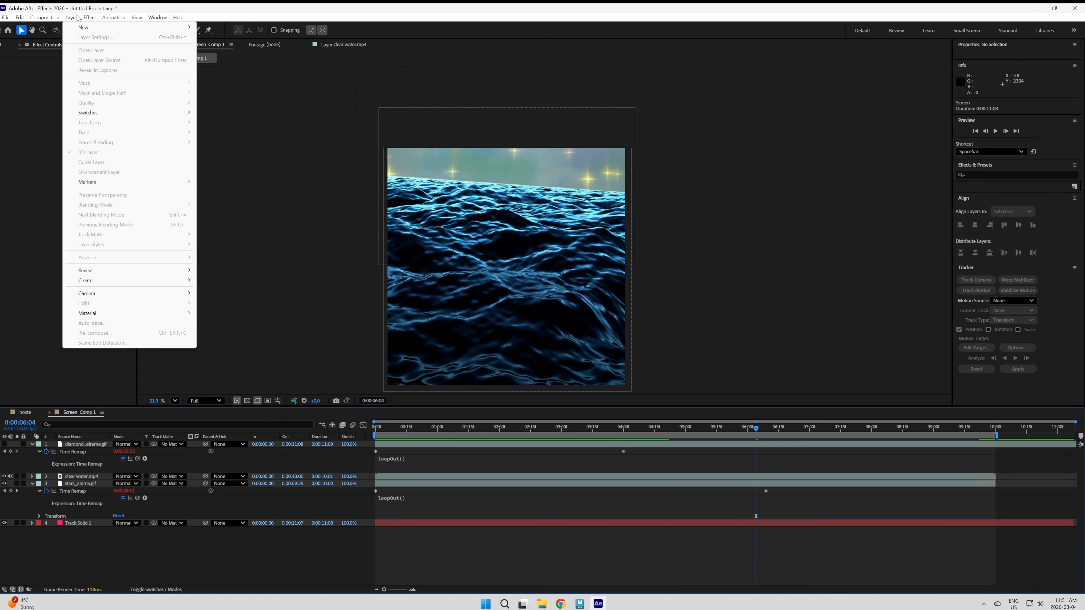
mouse_move(81, 27)
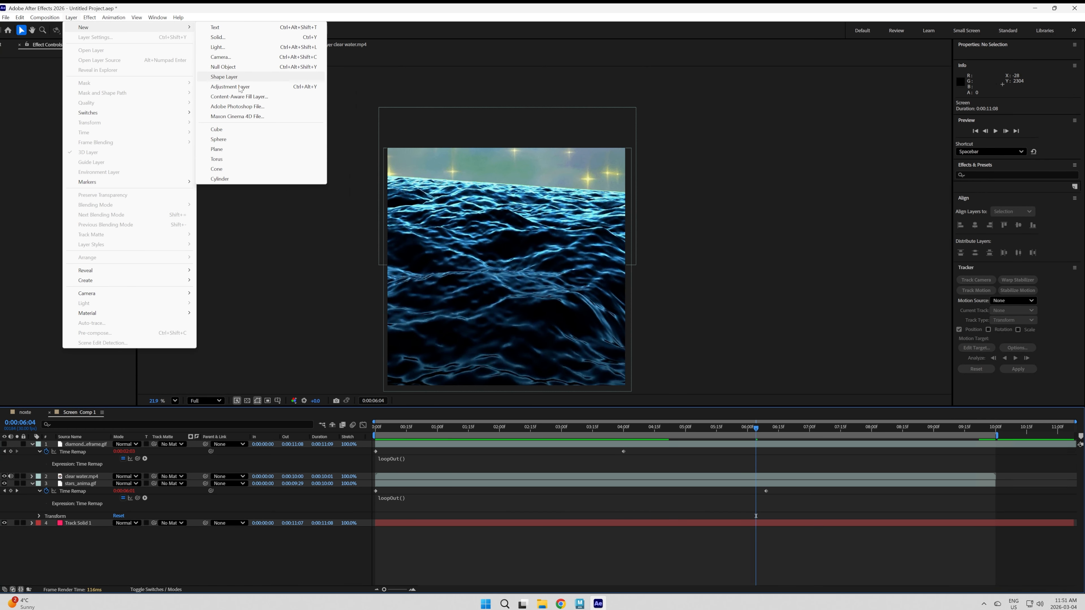
left_click(252, 86)
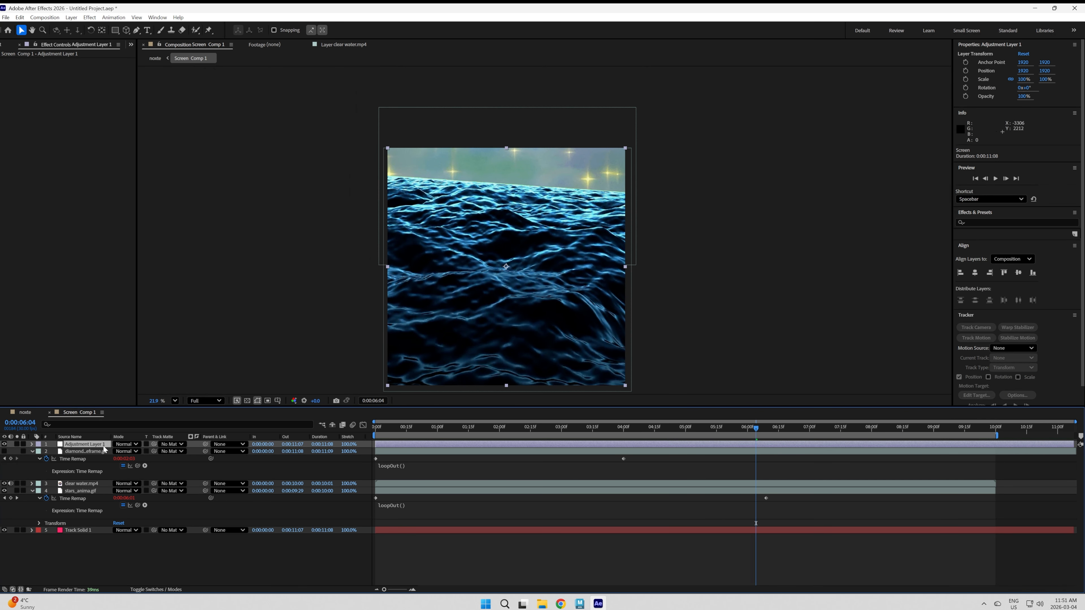
Apply the VHS Flicker Effect preset to the adjustment layer and return to the composition's start to check it
left_click(910, 309)
left_click(990, 174)
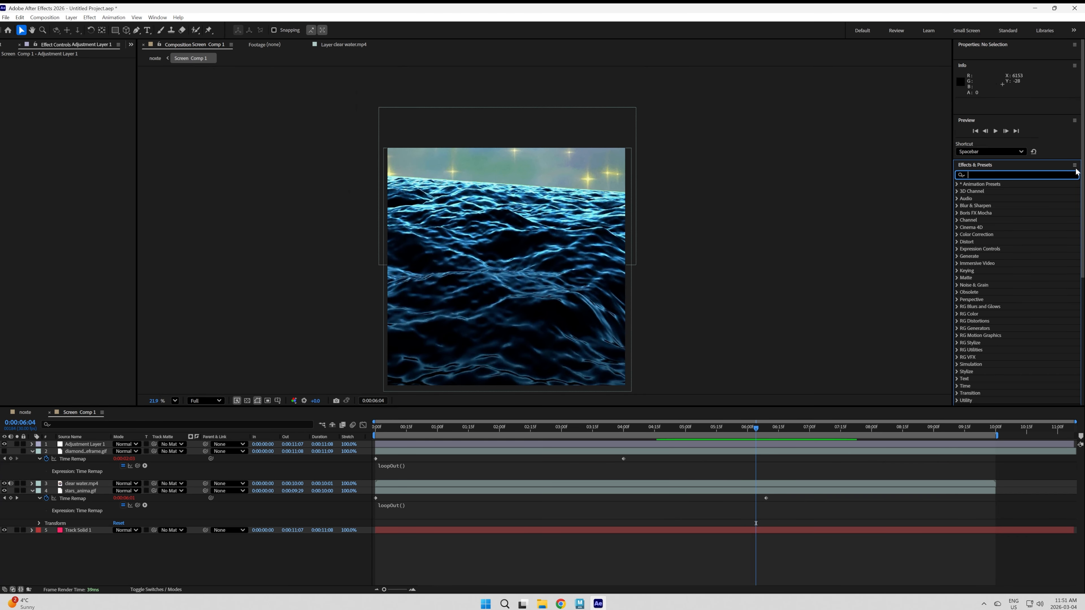
type("vhs")
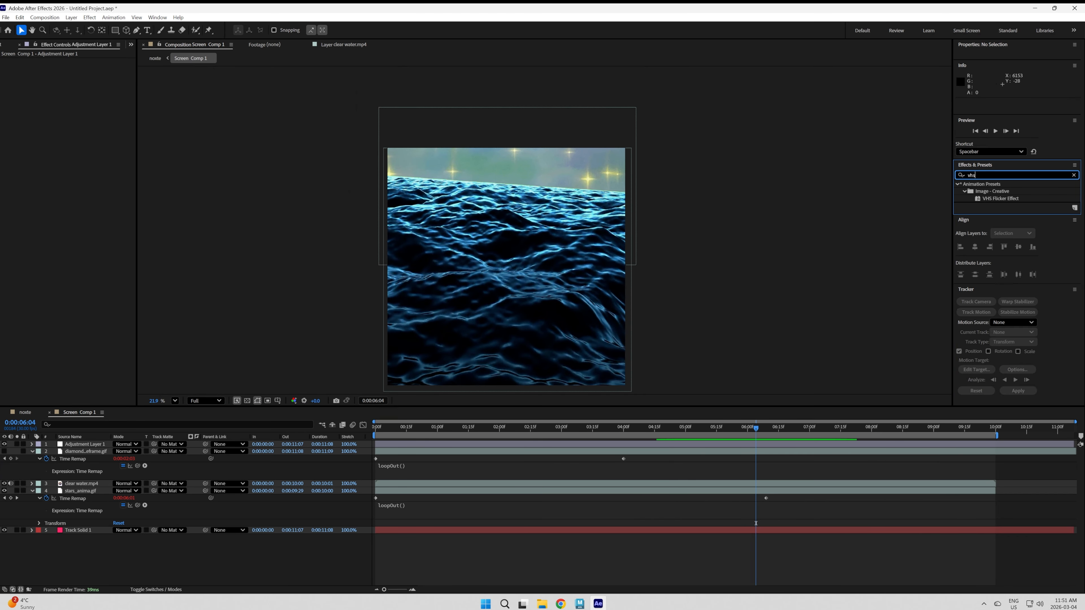
left_click_drag(1000, 198, 92, 444)
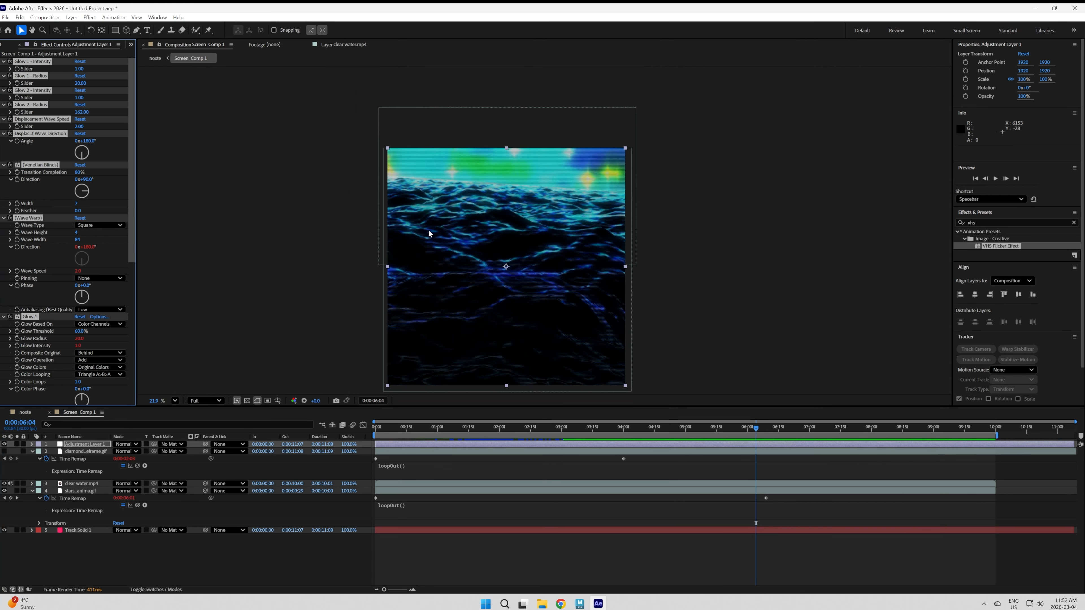
left_click_drag(756, 523, 376, 277)
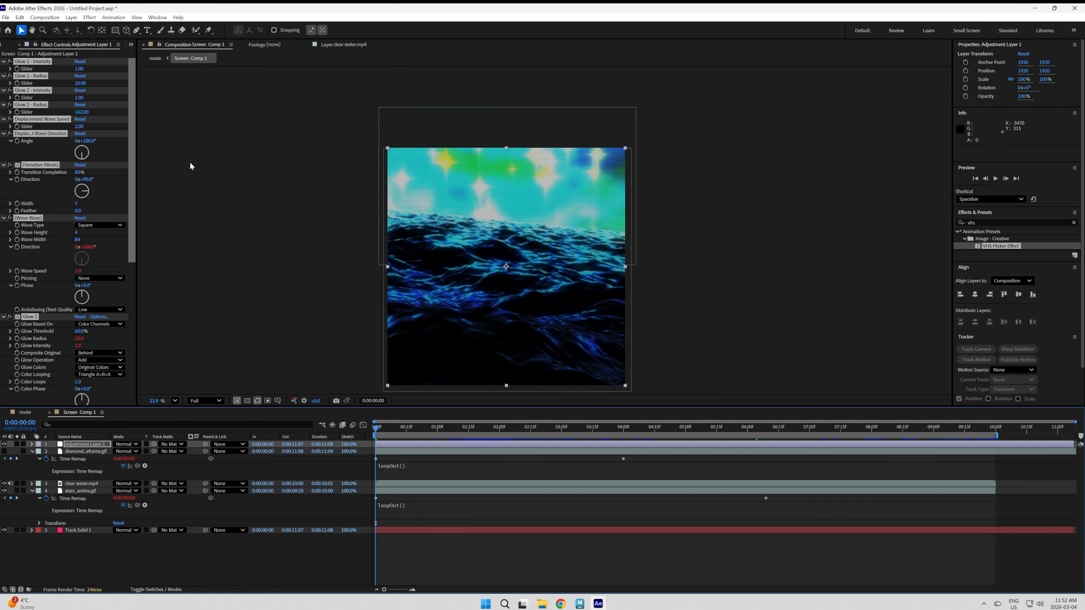
left_click(341, 208)
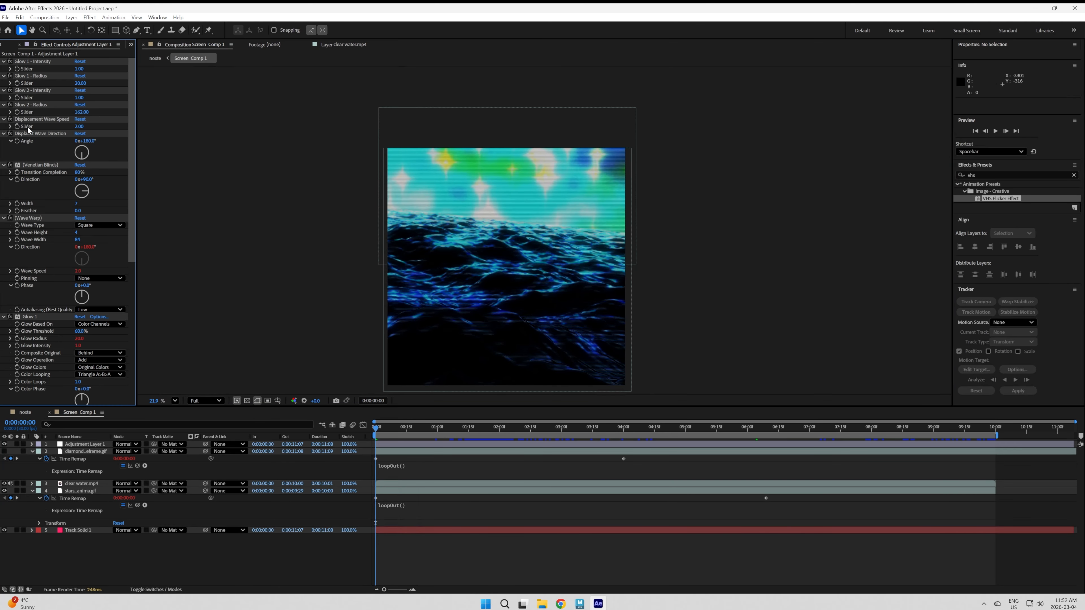
Disable the Venetian Blinds and Glow 2 effects of the VHS preset on the adjustment layer
left_click(35, 219)
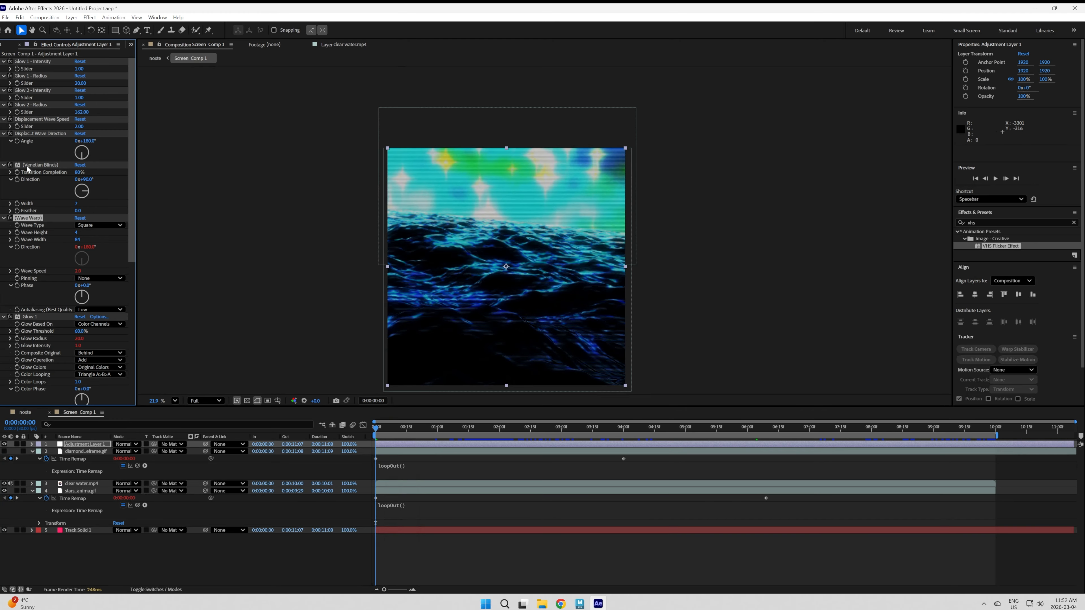
left_click(11, 166)
left_click(10, 165)
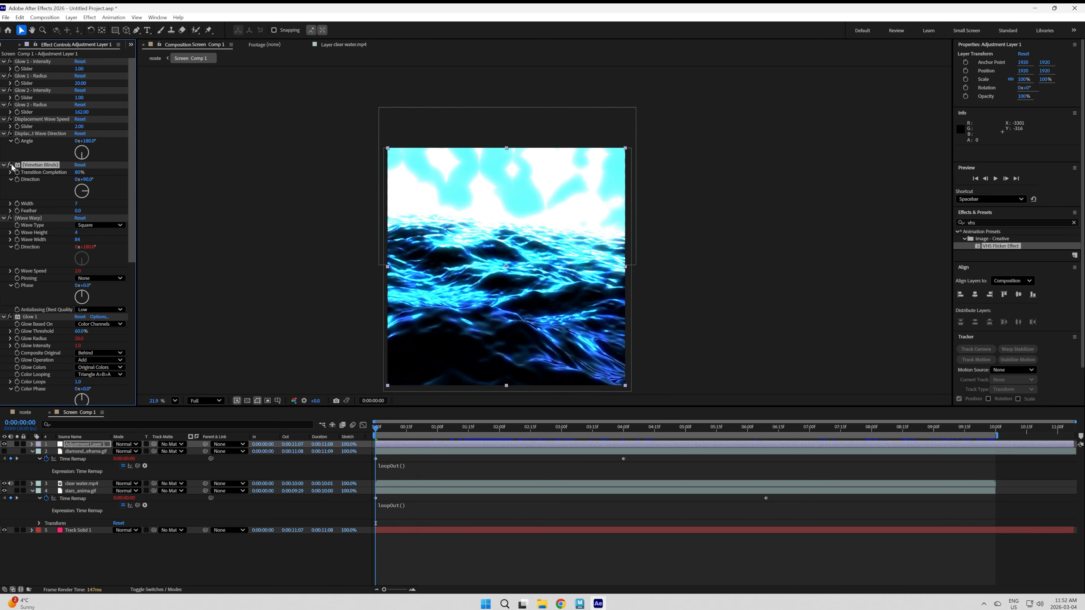
left_click(4, 218)
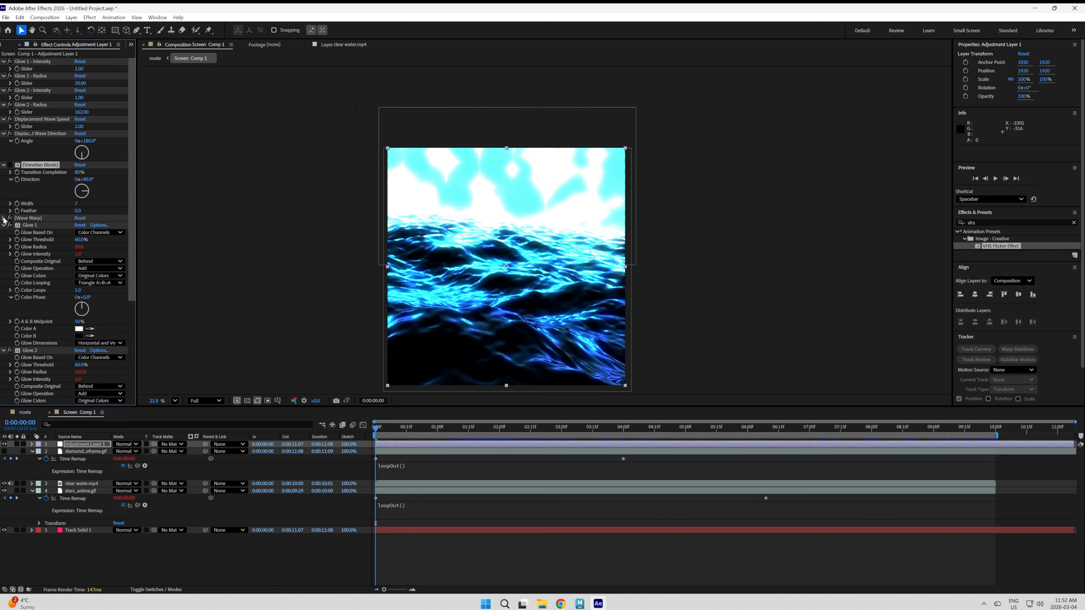
left_click(7, 352)
scroll(30, 279, "down", 3)
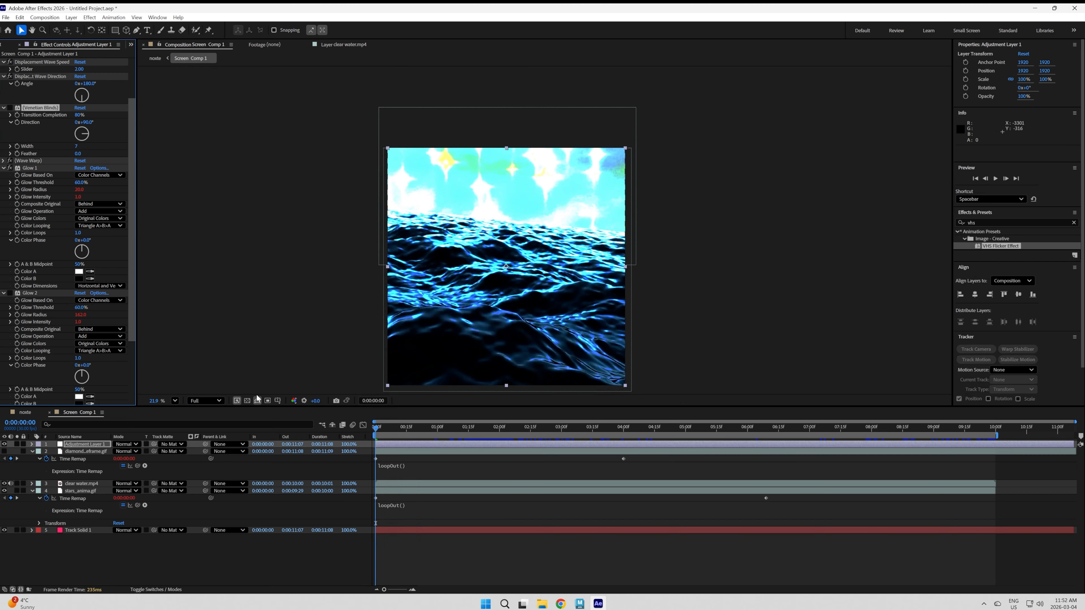
Turn the diamond GIF layer's visibility back on and preview the Screen composition with the VHS effect
key("space")
left_click(4, 451)
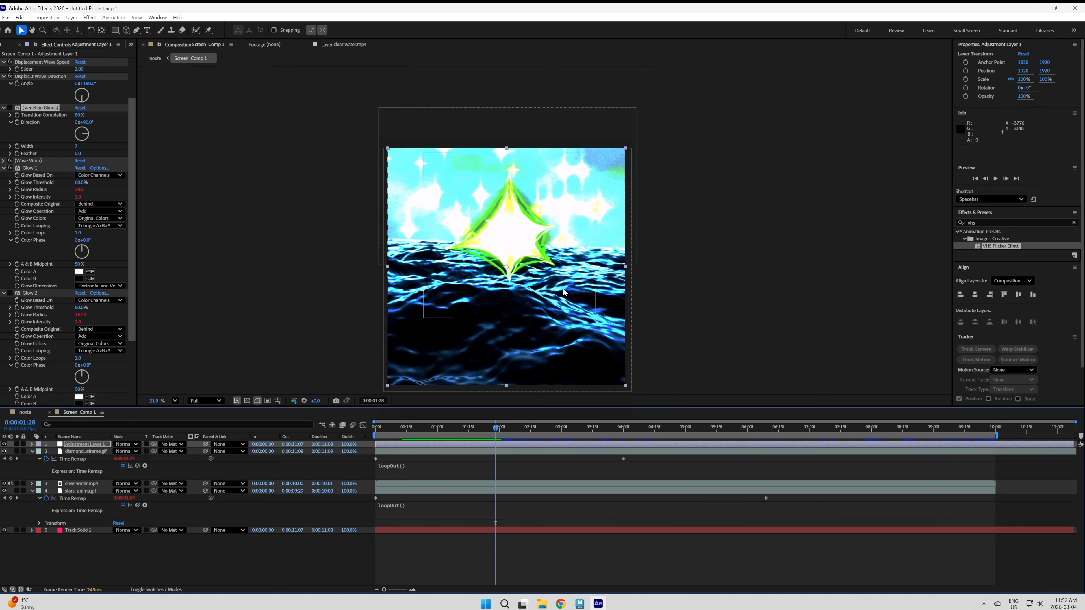
key("space")
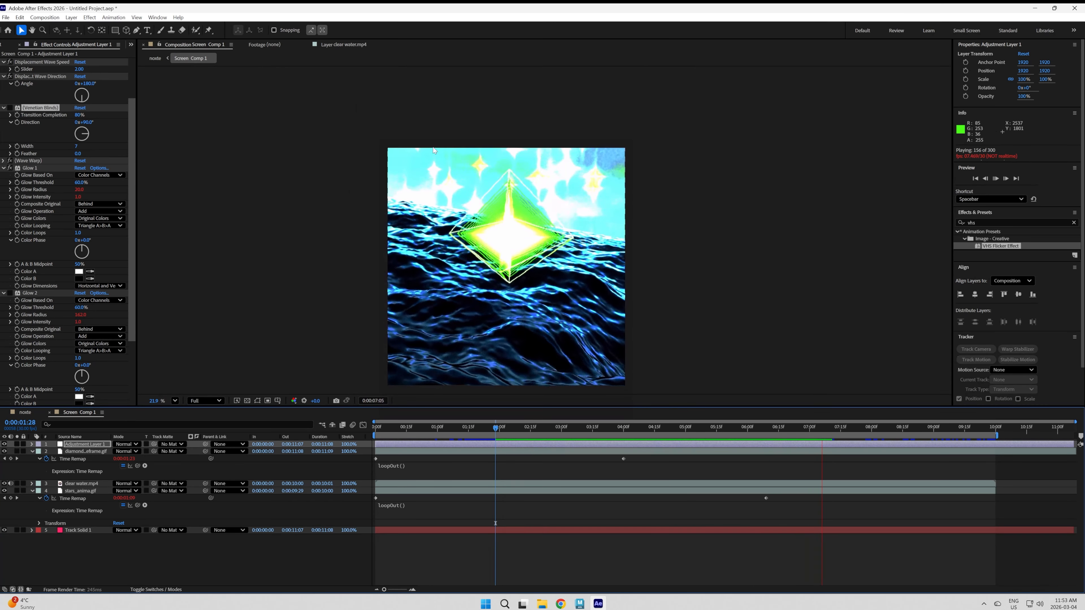
key("space")
Return to the noxte composition and preview it from the start to check the VHS-styled screen in the footage
left_click(28, 413)
key("Home")
key("space")
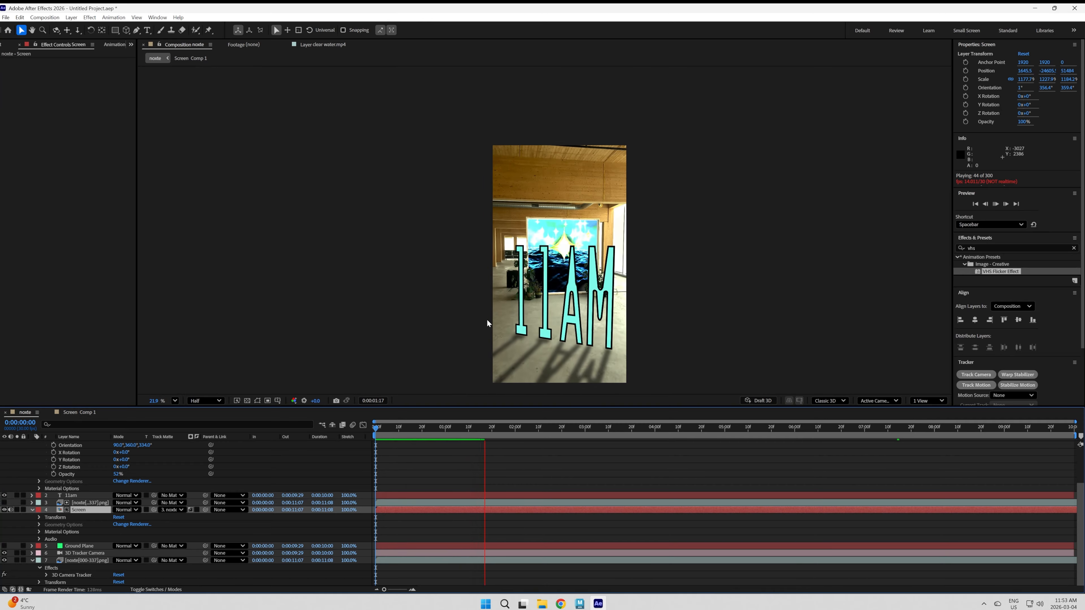
key("h")
key("v")
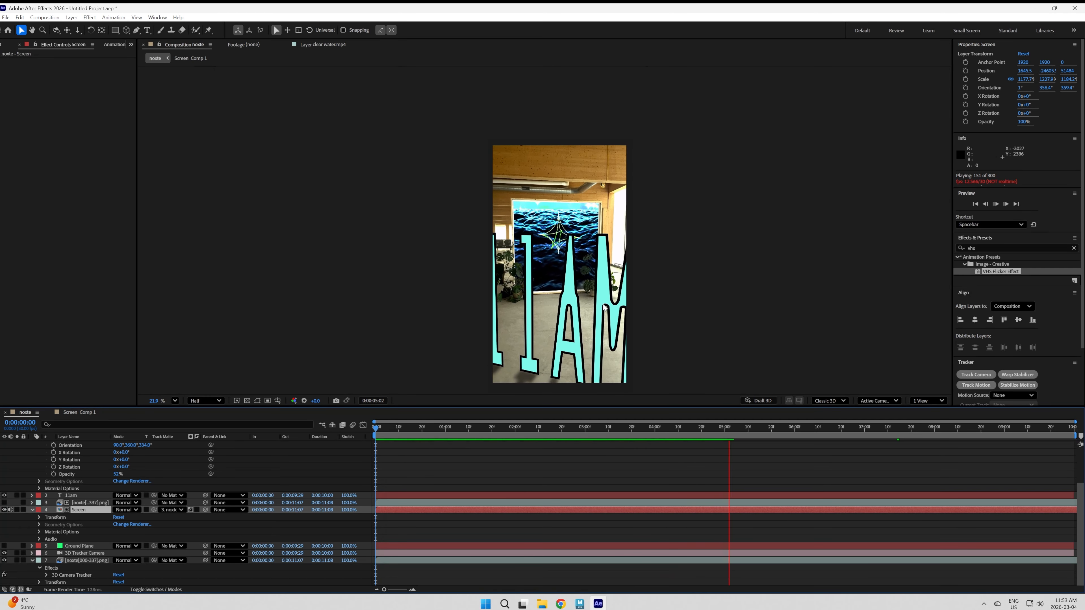
key("space")
key("space")
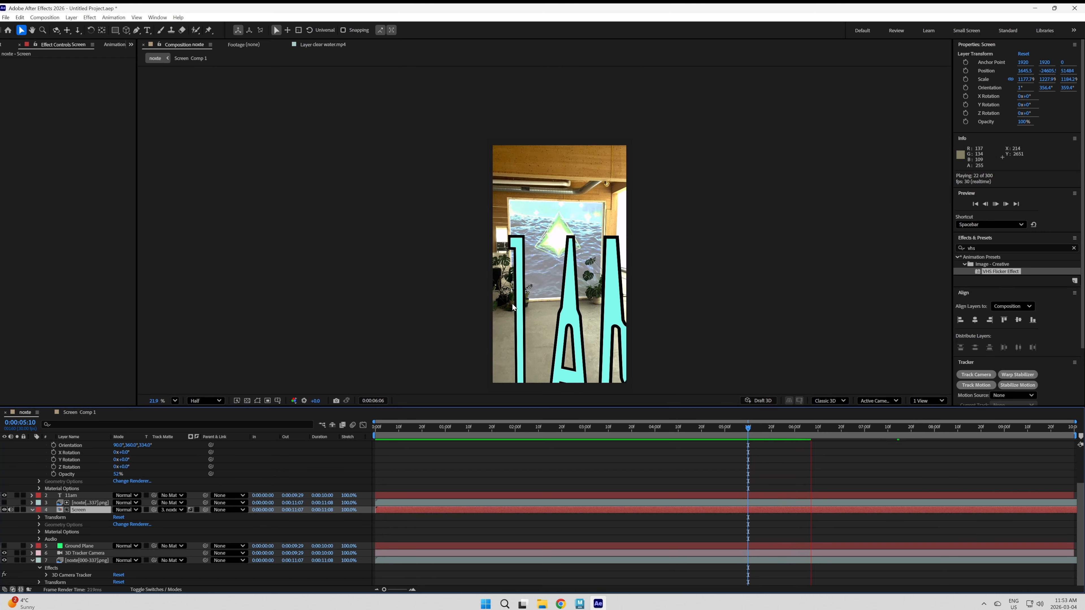
key("space")
Lower the Screen layer's opacity to 78% in its transform properties and preview the result
scroll(69, 494, "up", 3)
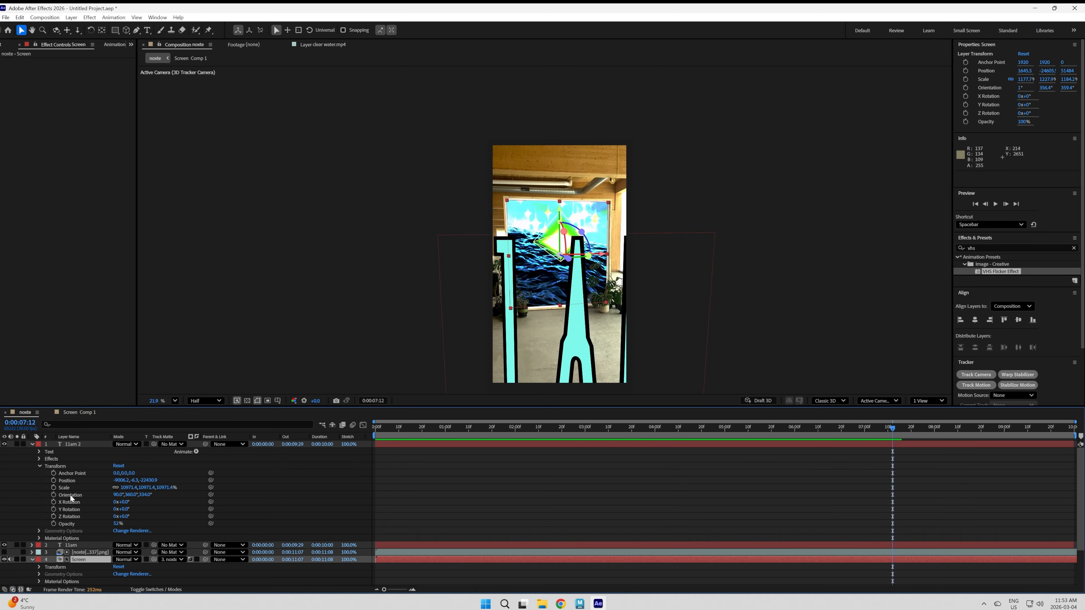
scroll(59, 518, "down", 3)
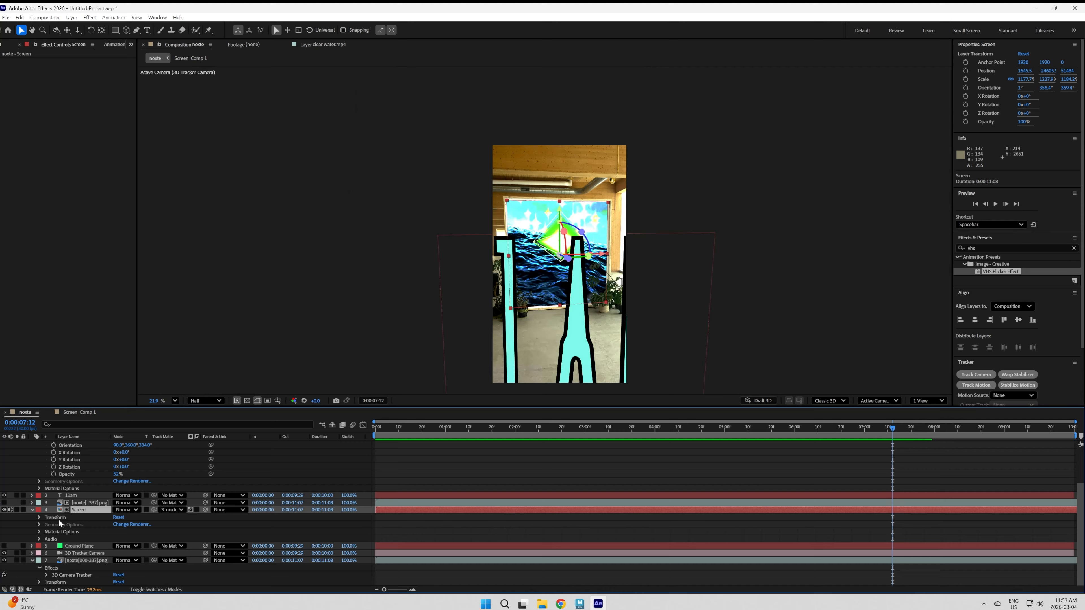
left_click(39, 517)
scroll(64, 536, "down", 3)
left_click(73, 532)
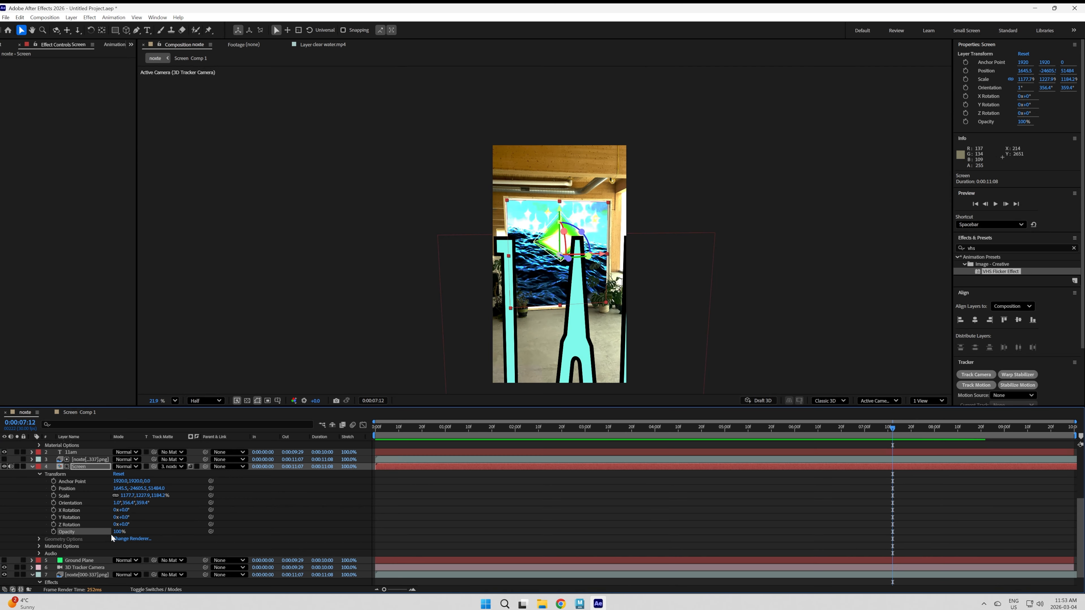
left_click_drag(113, 532, 103, 532)
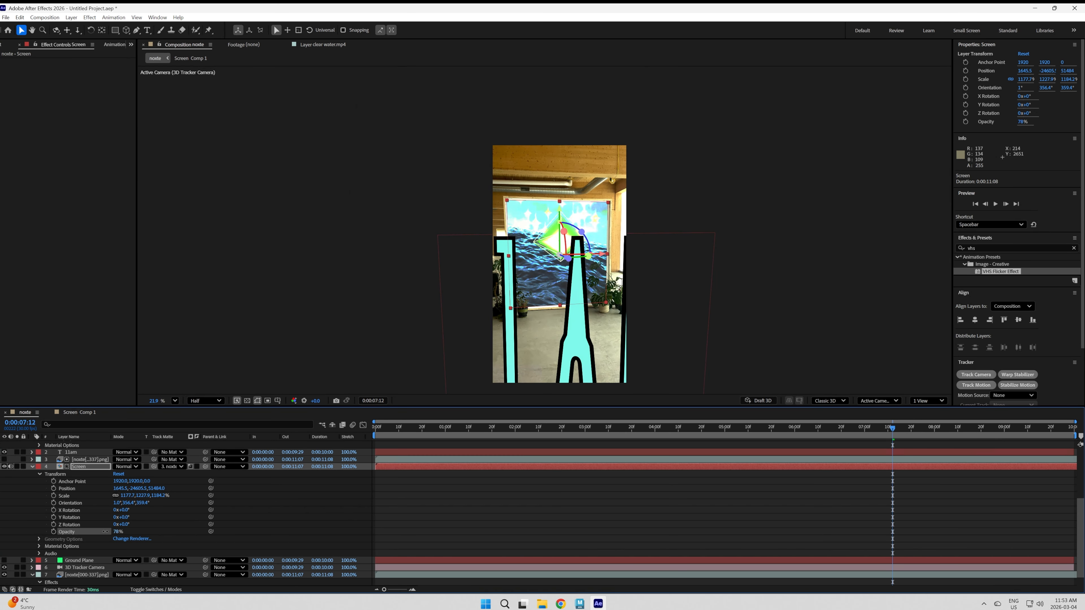
key("space")
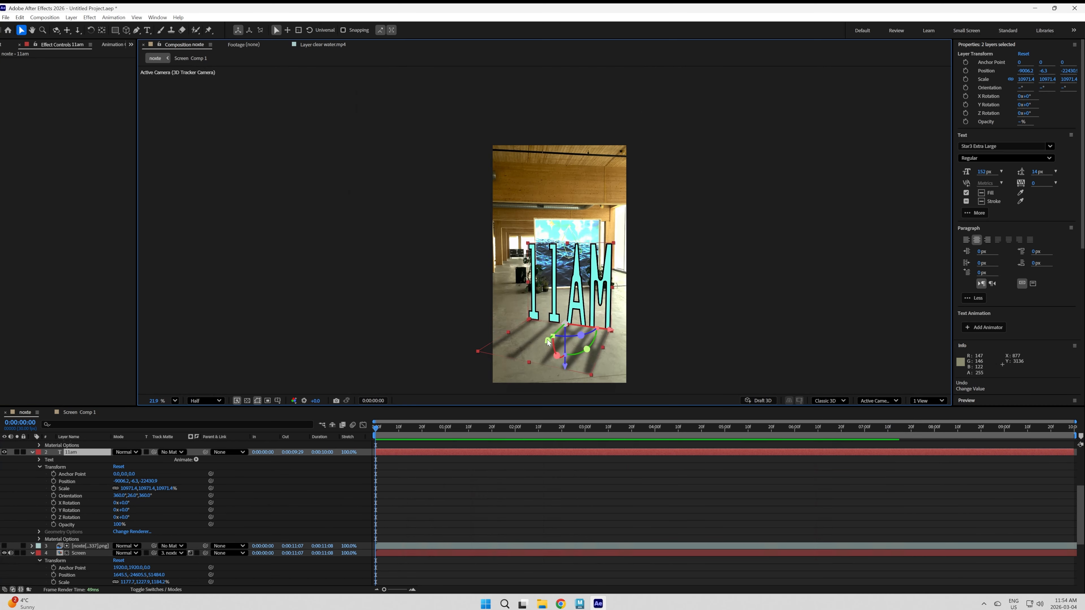
Move the 11am text and its shadow together across the floor to about X -13483, Y 3555, Z -34823
left_click_drag(553, 342, 601, 336)
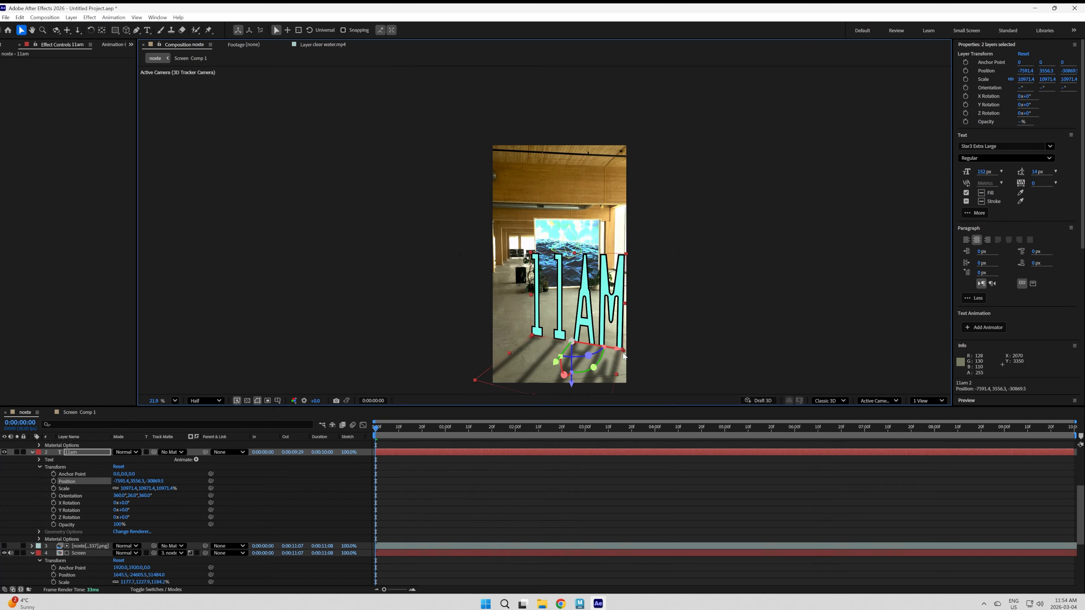
left_click_drag(623, 356, 532, 373)
left_click_drag(594, 356, 600, 358)
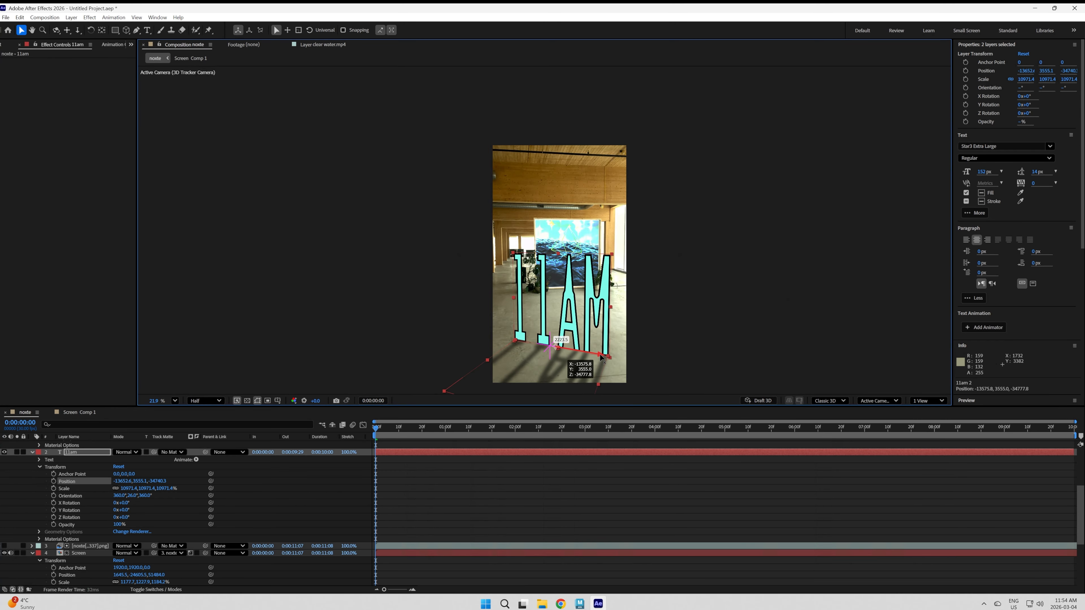
Scrub through the noxte composition and play it back to check the repositioned text, ending at 3 seconds
left_click_drag(401, 430, 1077, 452)
left_click_drag(971, 456, 881, 453)
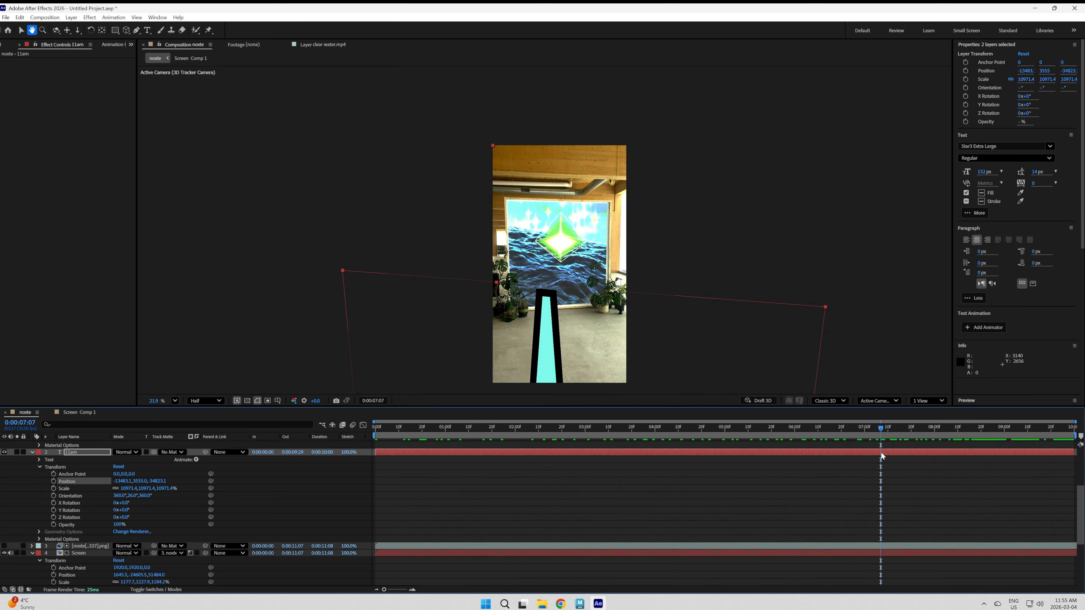
key("space")
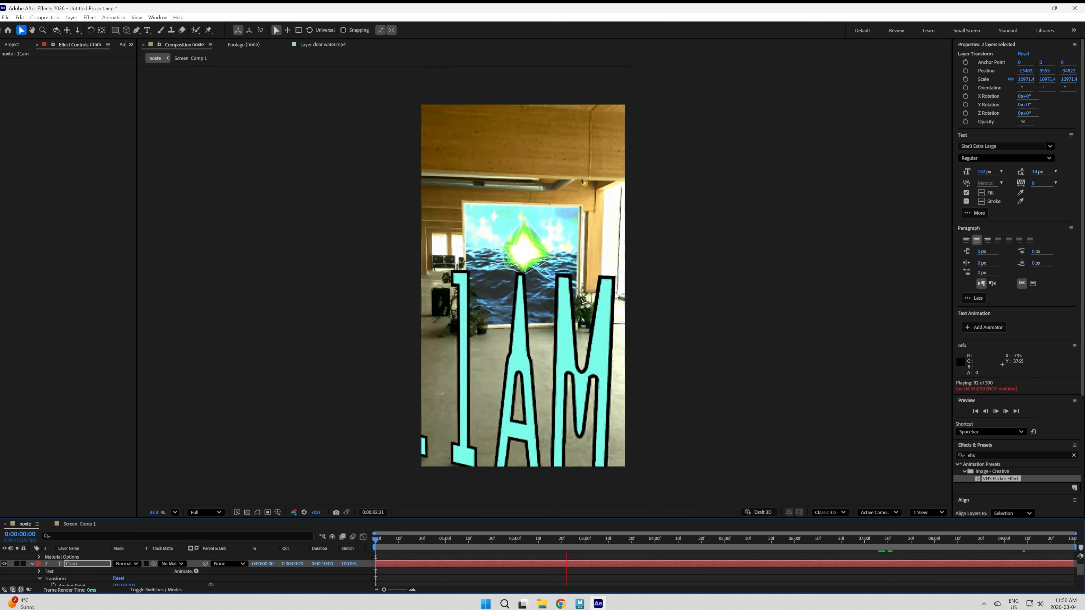
left_click(582, 540)
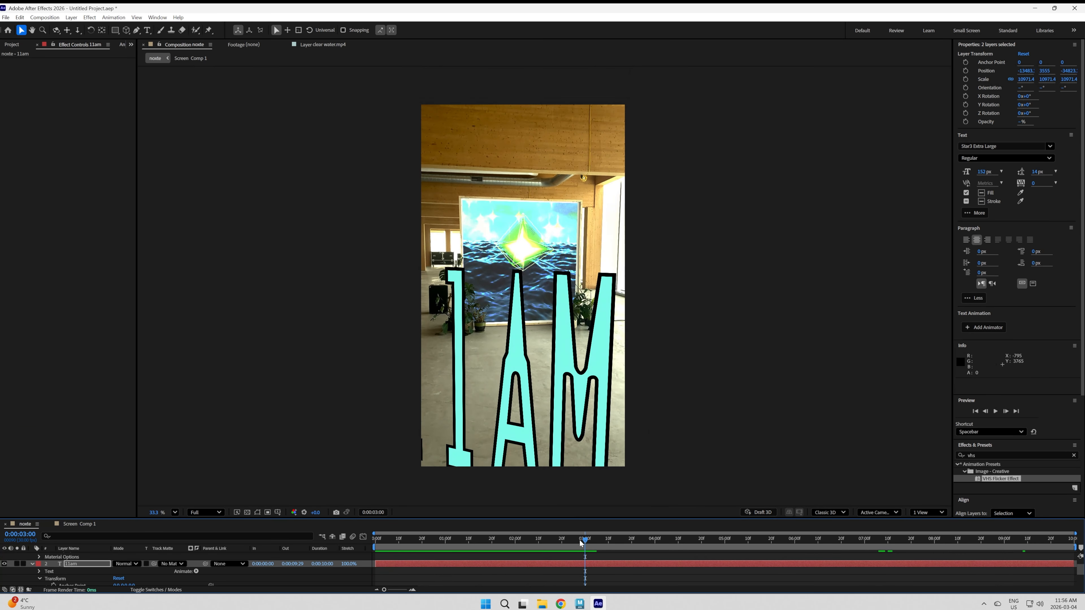